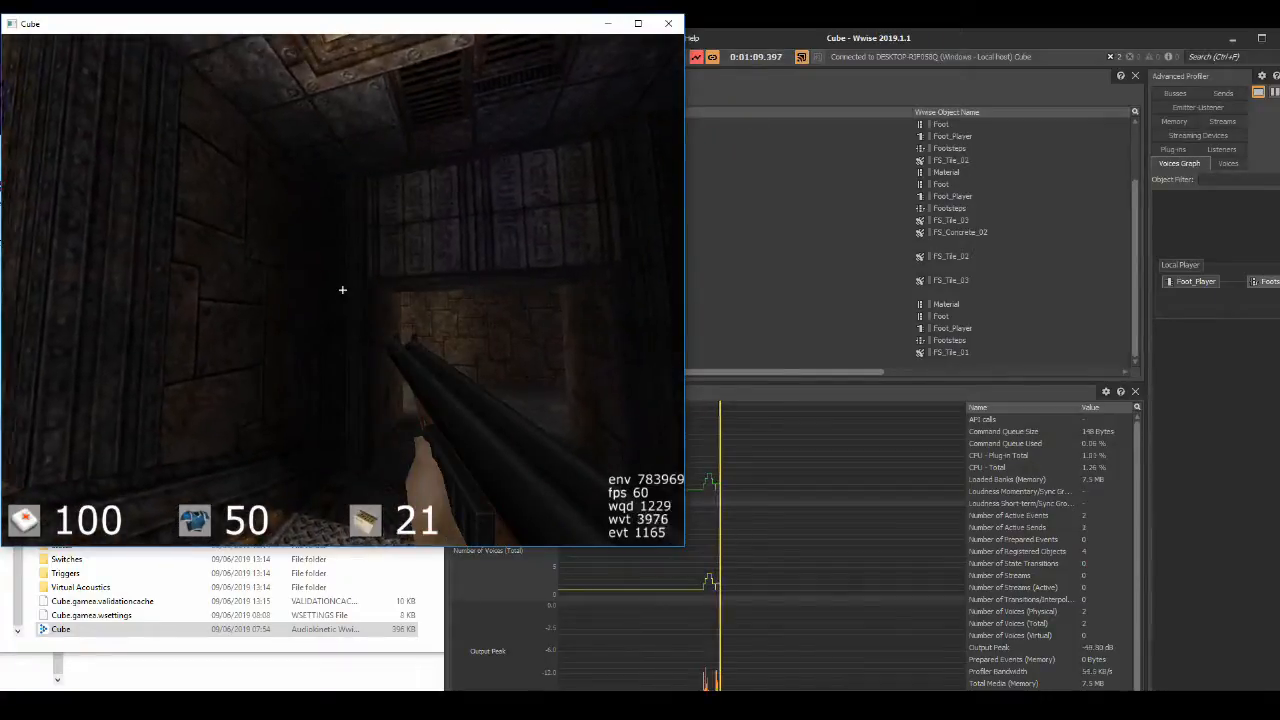
# - Leave the running game and change the Wwise workspace to the Designer layout
pyautogui.press('s')
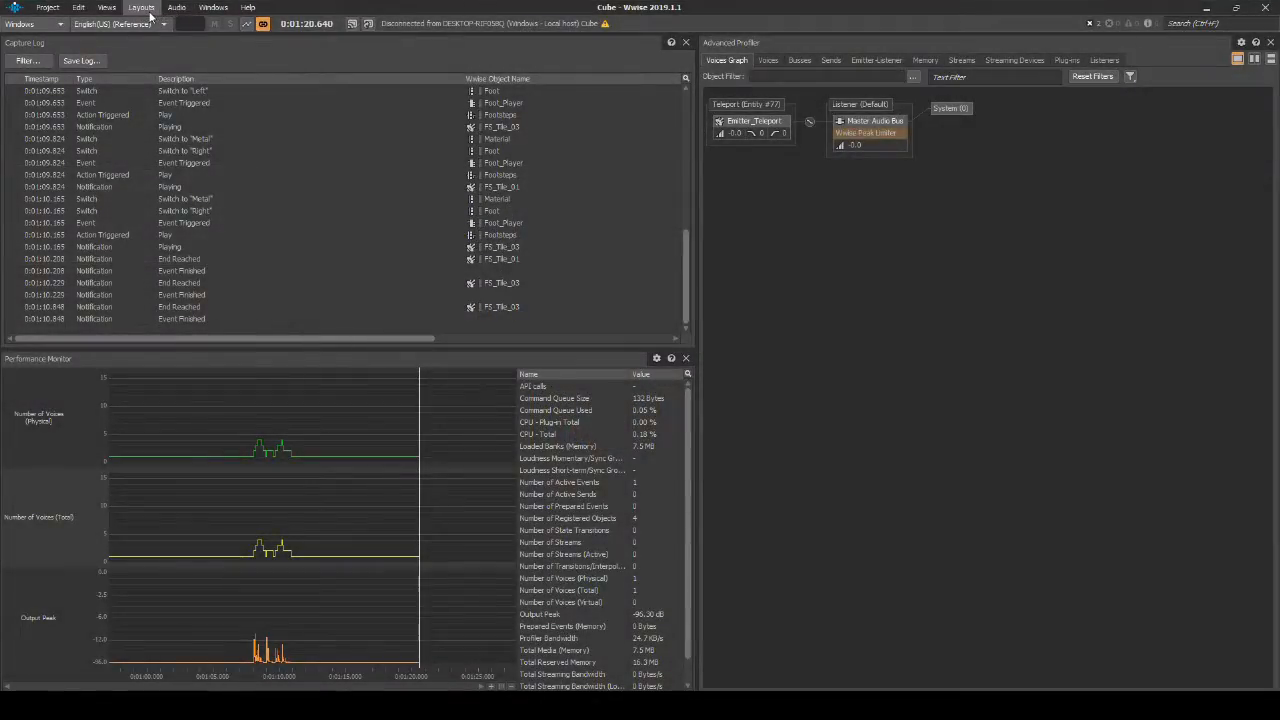
pyautogui.click(141, 7)
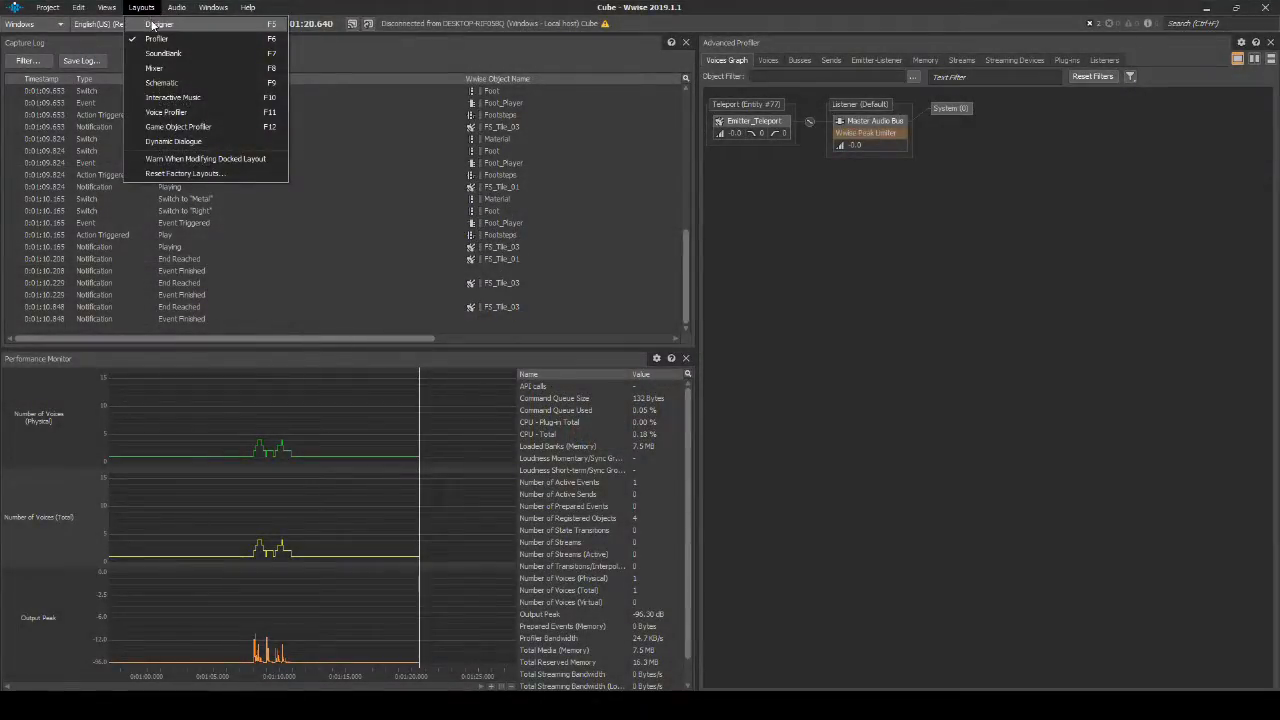
pyautogui.click(156, 24)
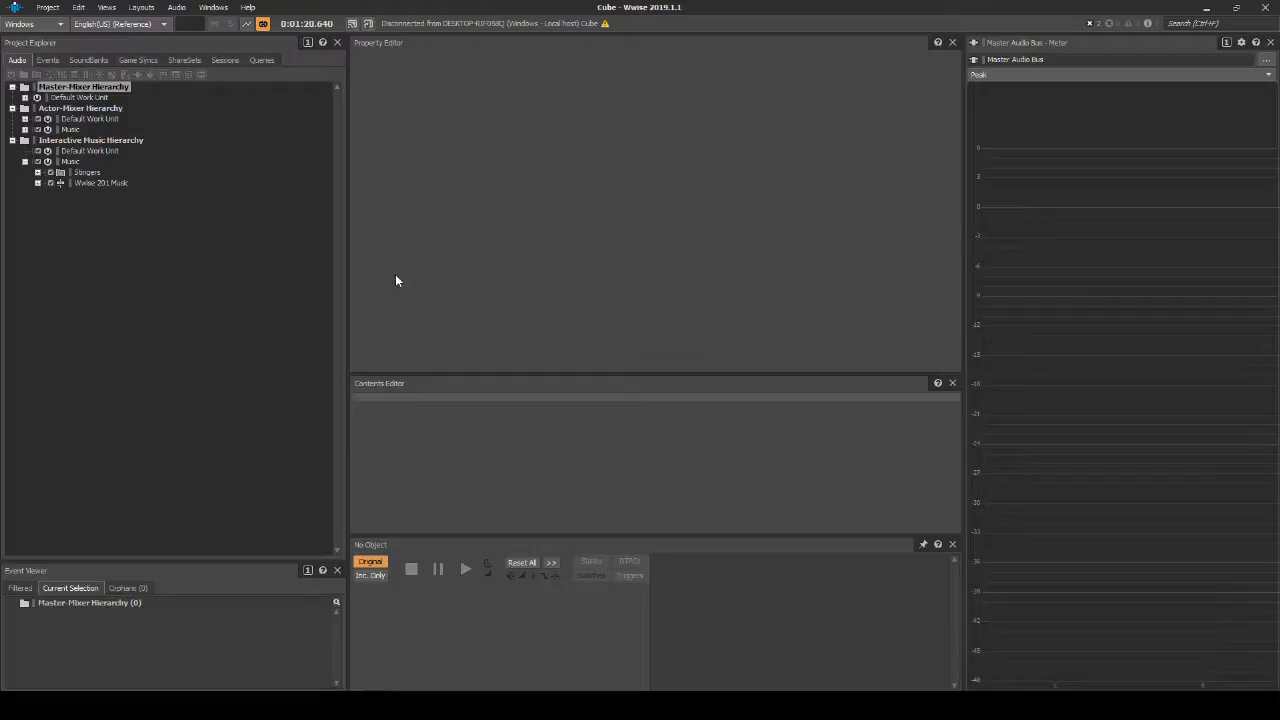
# - Delete Main, Maps, Boss-D Suling Samples, Arpeggio Synth and Melody Synth from the Actor-Mixer Hierarchy
pyautogui.click(25, 129)
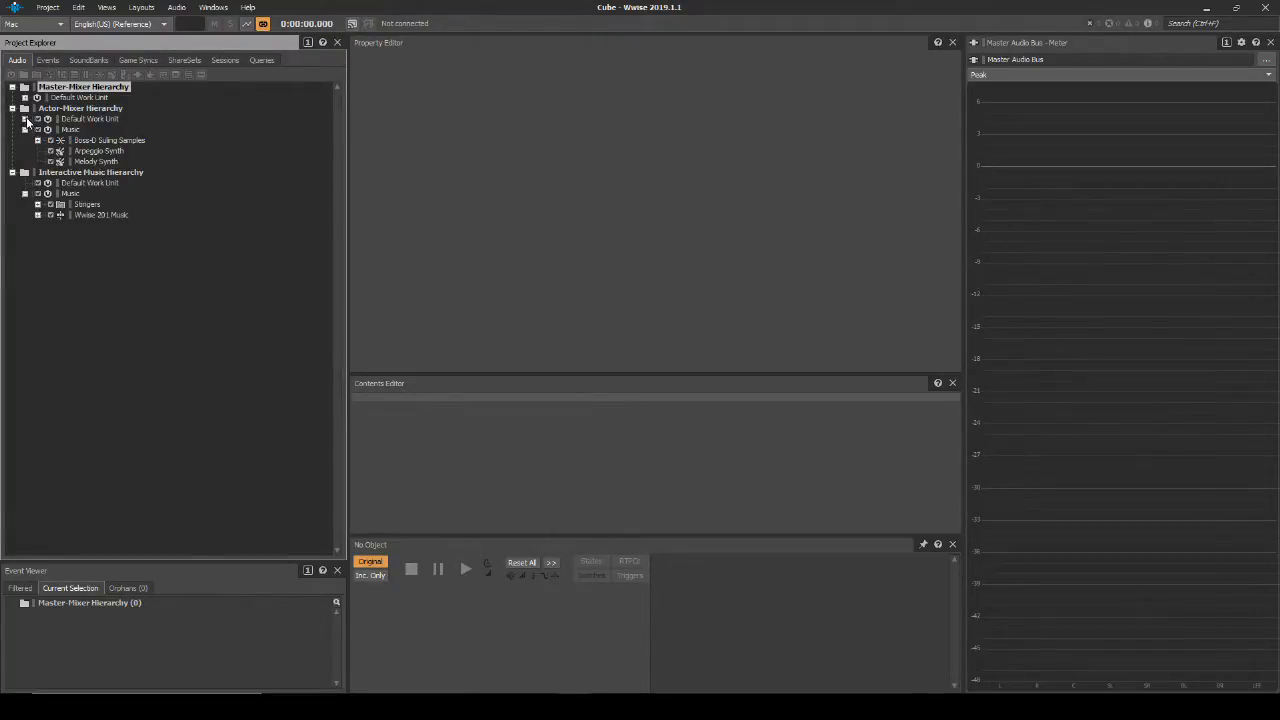
pyautogui.click(25, 118)
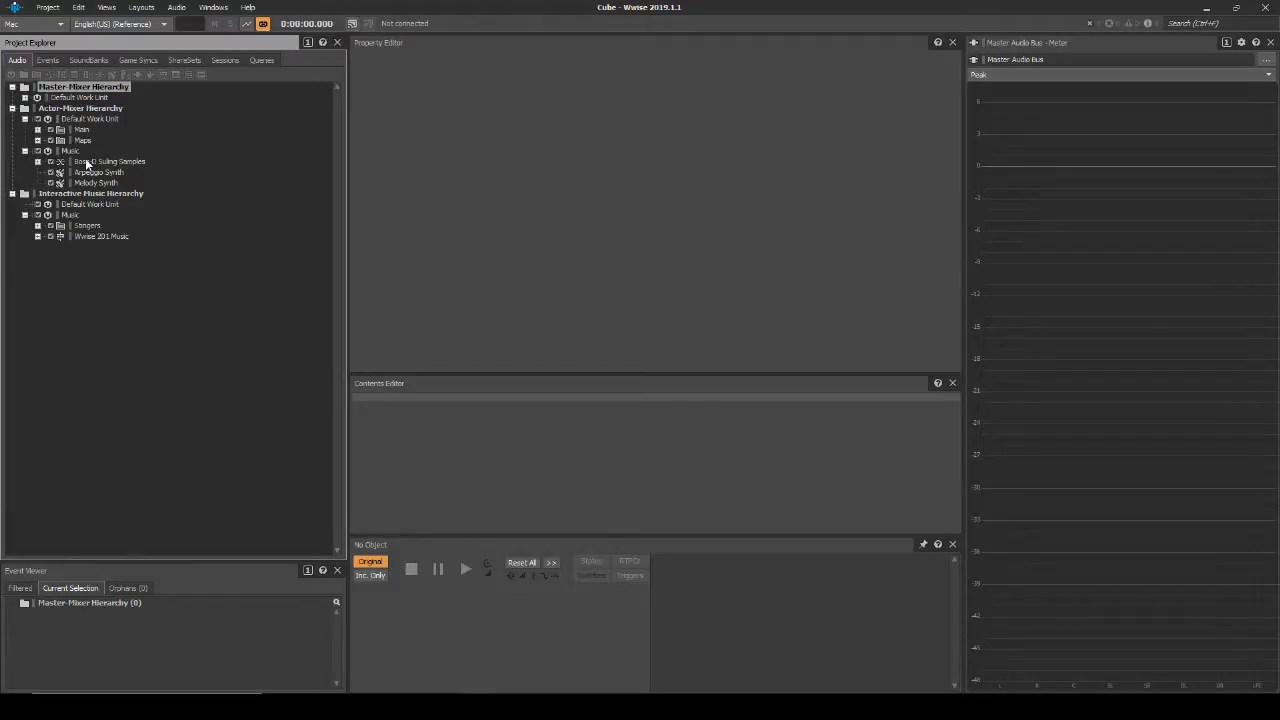
pyautogui.click(81, 130)
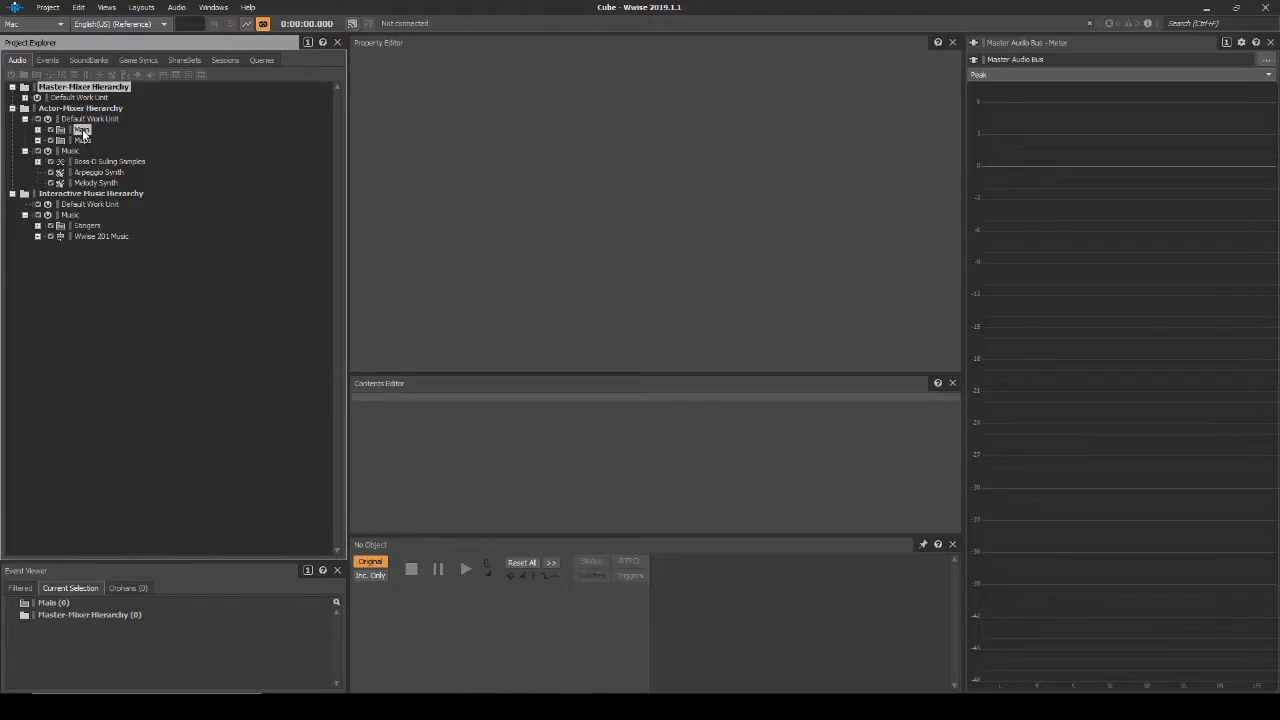
pyautogui.keyDown('ctrl'); pyautogui.click(83, 141); pyautogui.keyUp('ctrl')
pyautogui.keyDown('ctrl'); pyautogui.click(96, 162); pyautogui.keyUp('ctrl')
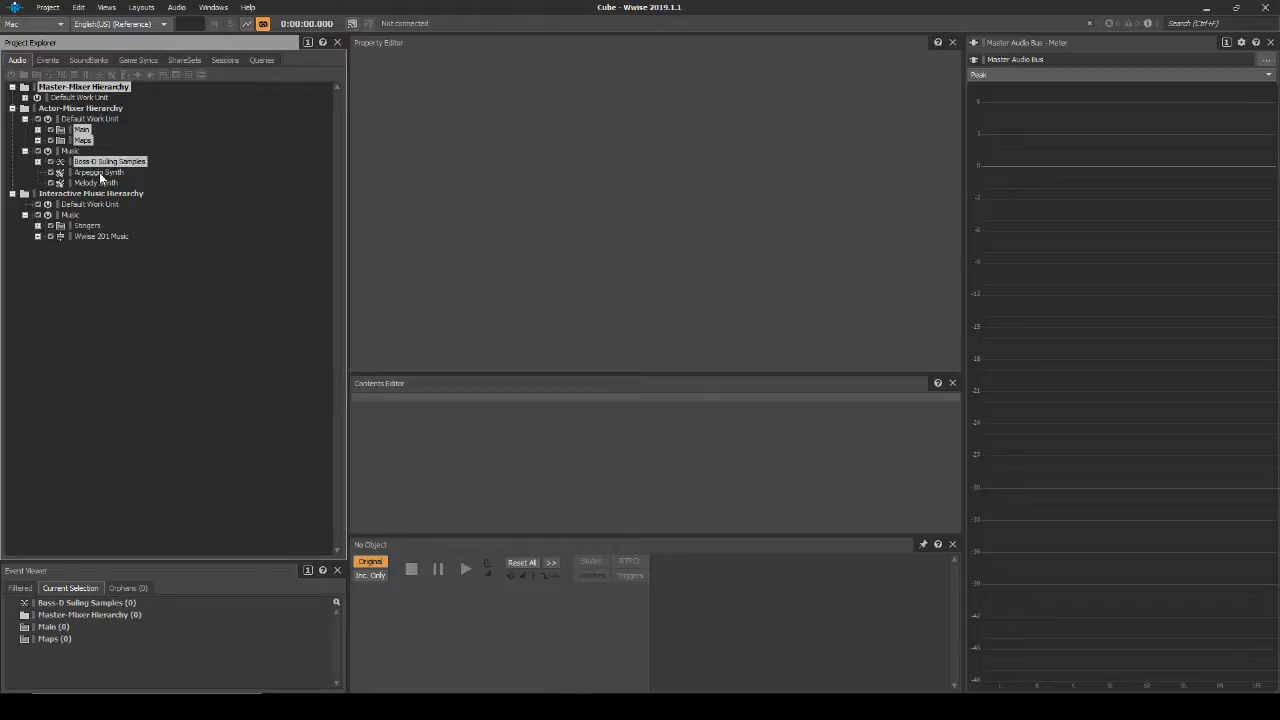
pyautogui.keyDown('ctrl'); pyautogui.click(100, 173); pyautogui.keyUp('ctrl')
pyautogui.keyDown('ctrl'); pyautogui.click(101, 184); pyautogui.keyUp('ctrl')
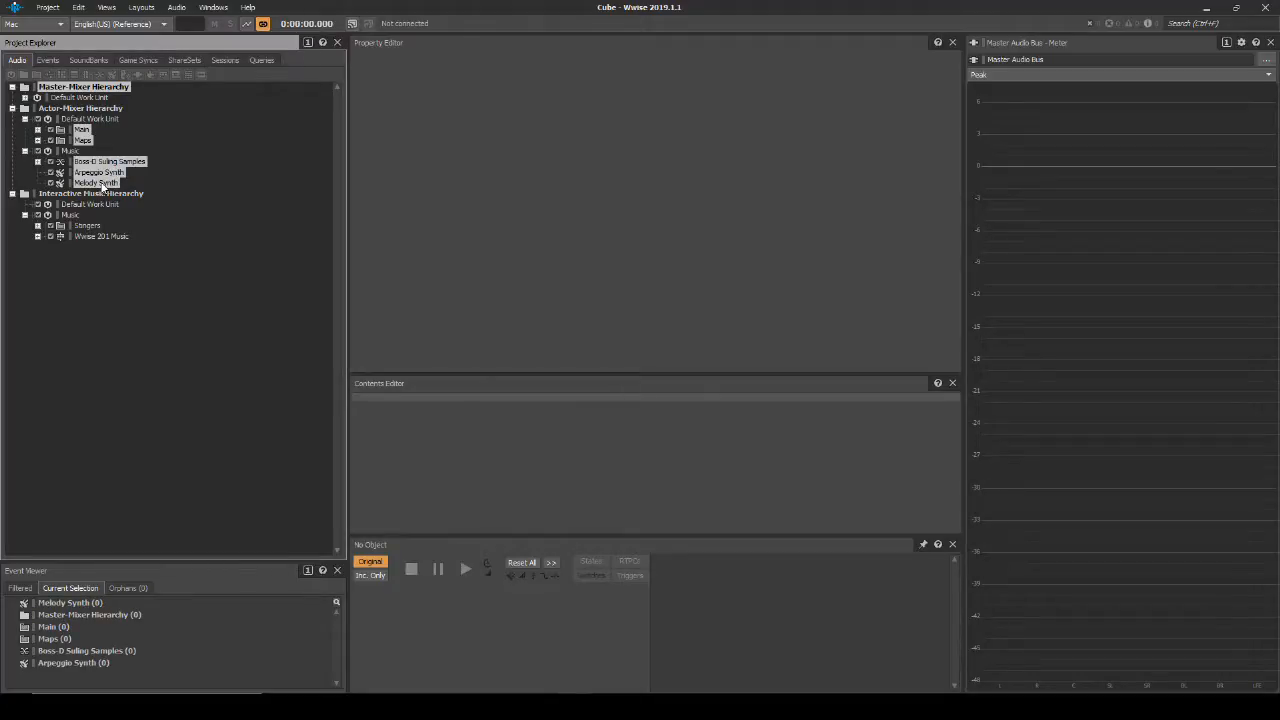
pyautogui.press('Delete')
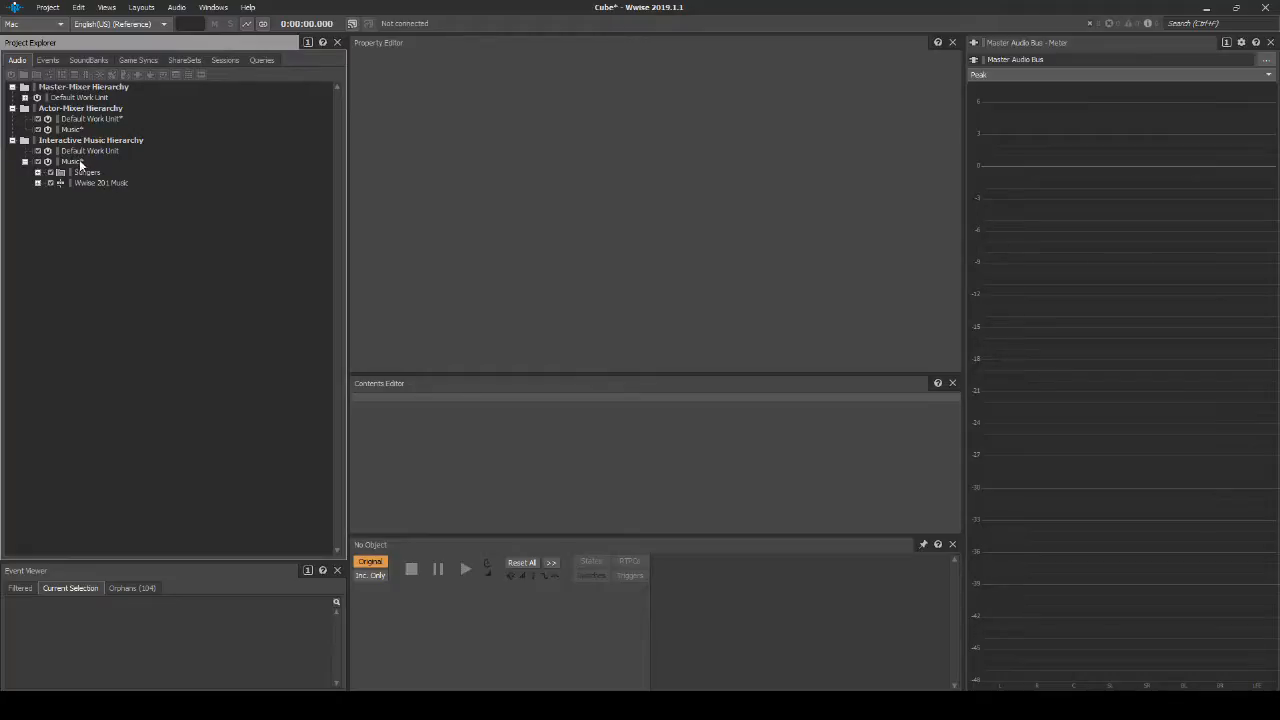
# - Delete the Stingers folder and Wwise 201 Music from the Music work unit of the Interactive Music Hierarchy
pyautogui.click(86, 172)
pyautogui.keyDown('ctrl'); pyautogui.click(95, 184); pyautogui.keyUp('ctrl')
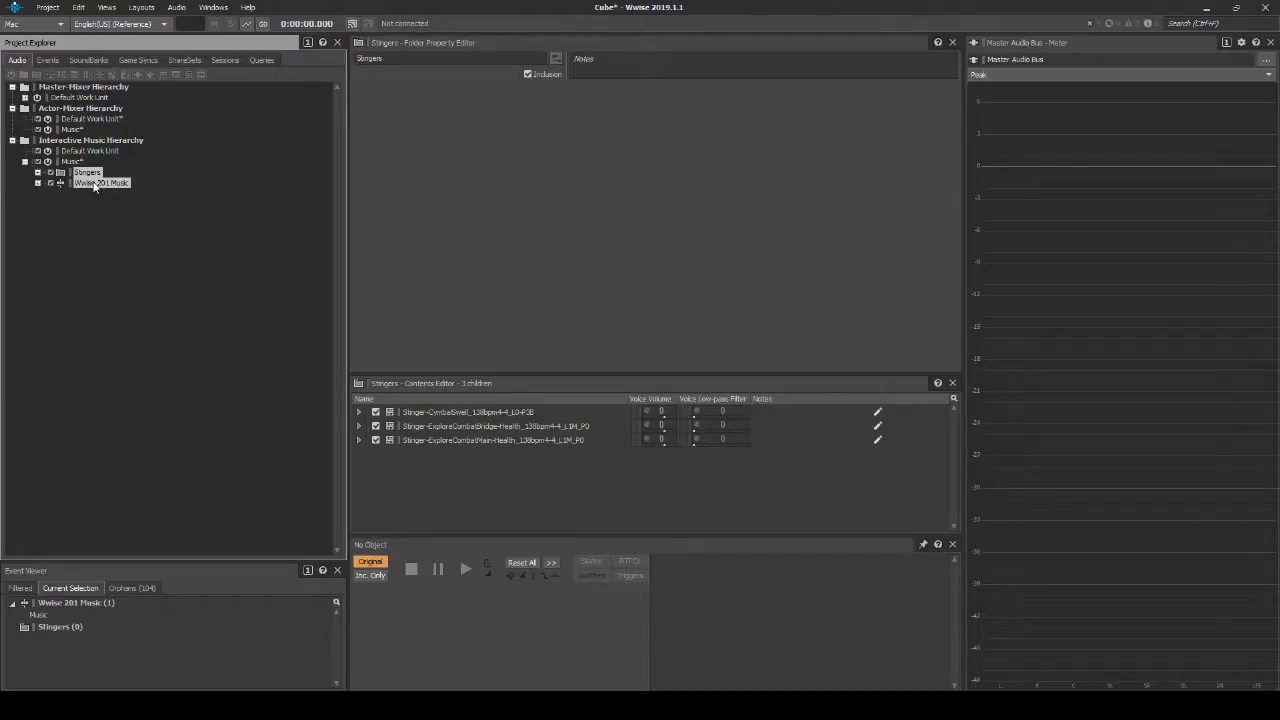
pyautogui.press('Delete')
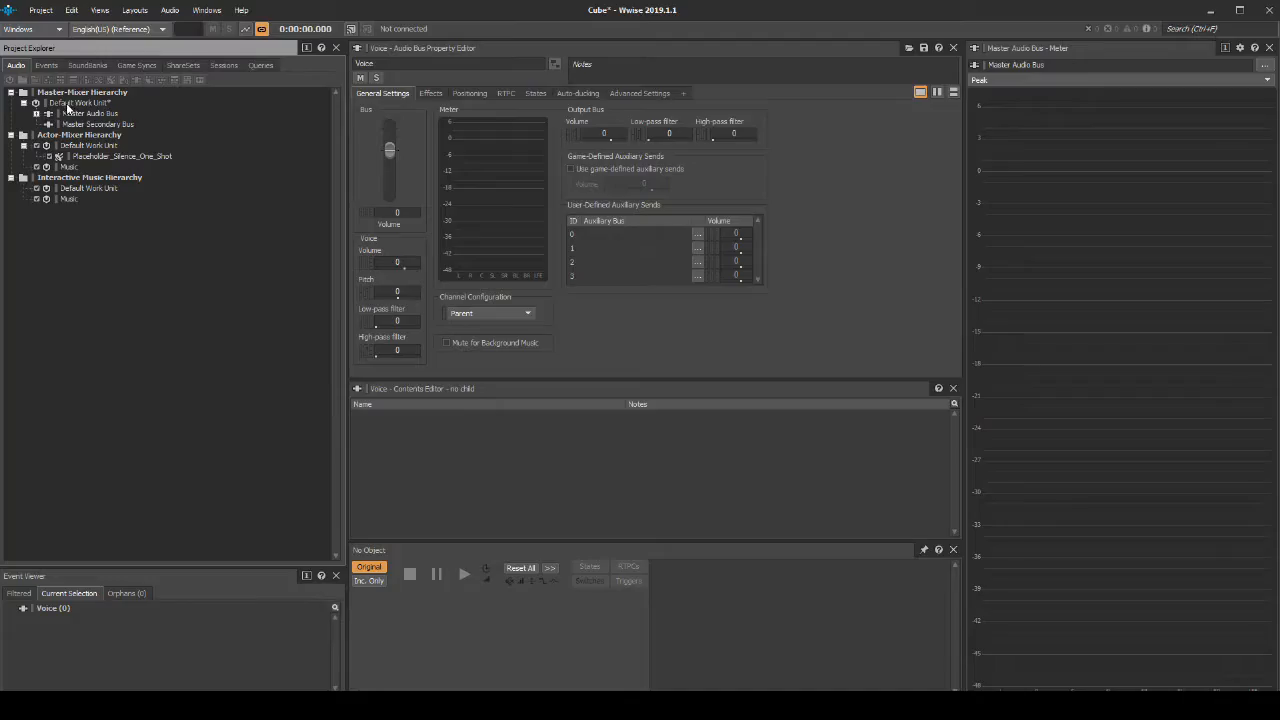
# - Delete the Items, Main Character, Monsters and Weapons buses under SFX, along with the Voice bus, in the Master-Mixer Hierarchy
pyautogui.click(72, 93)
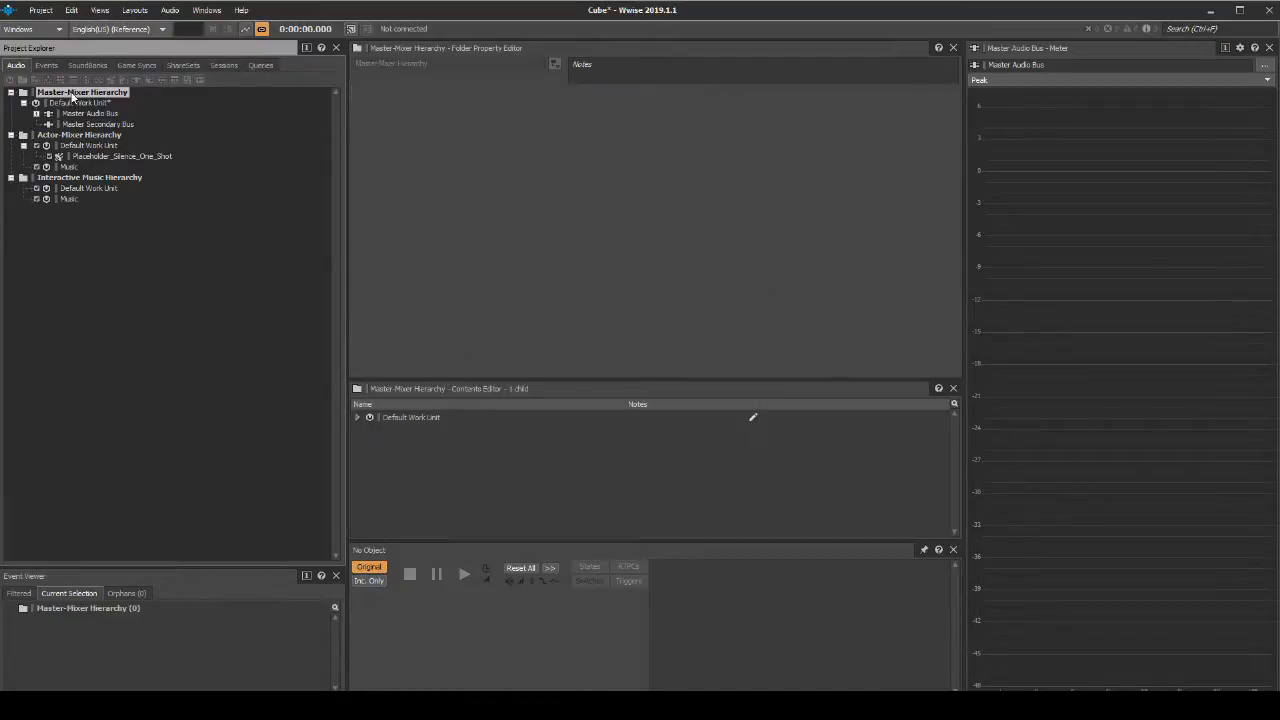
pyautogui.click(74, 103)
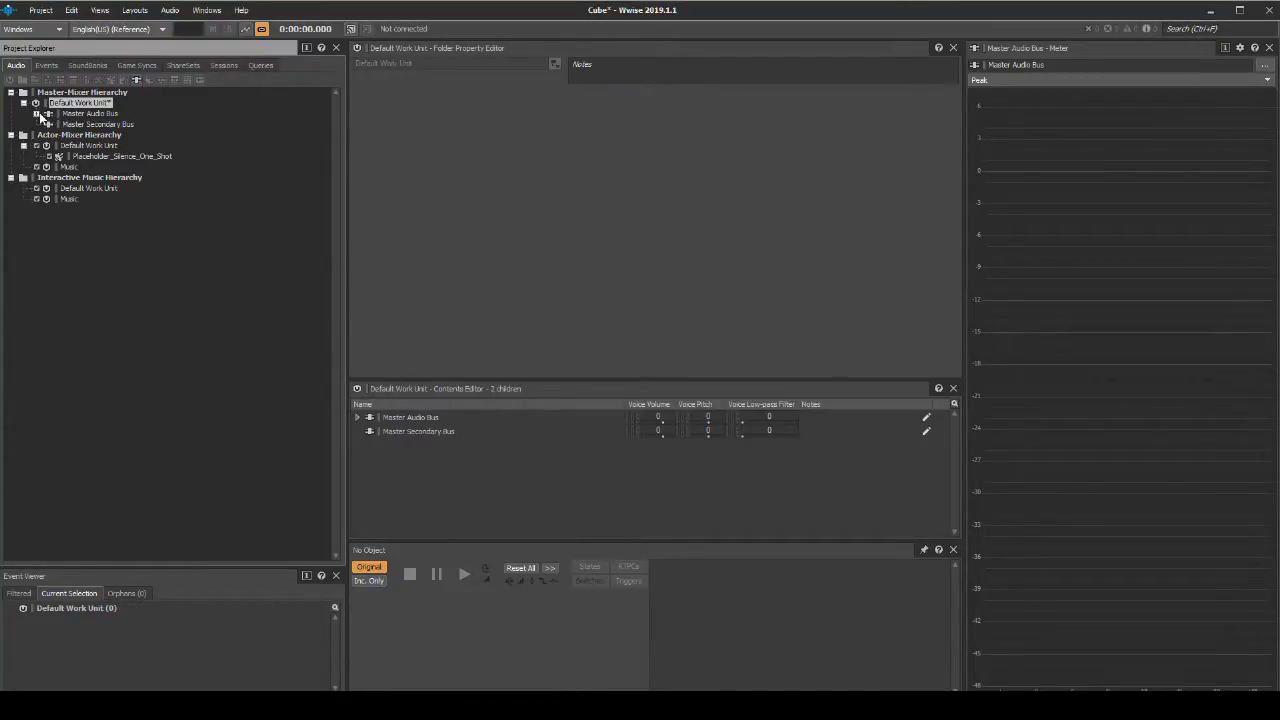
pyautogui.click(37, 113)
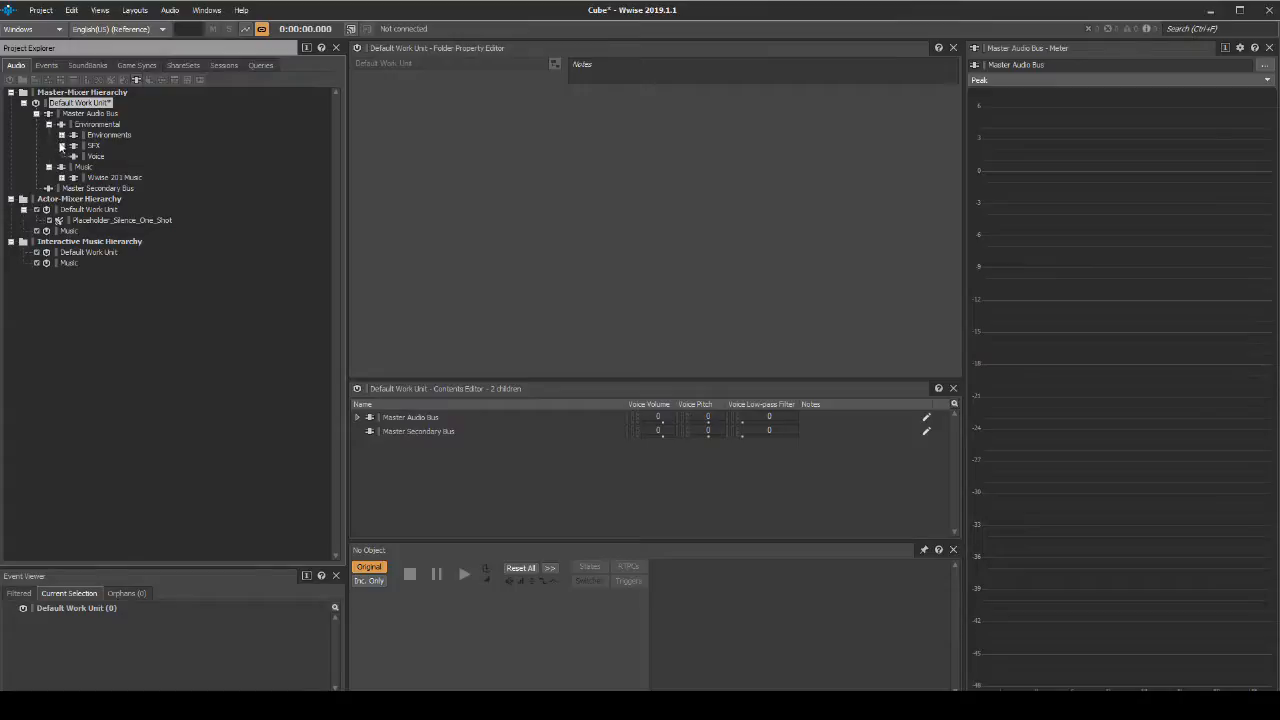
pyautogui.click(61, 145)
pyautogui.click(107, 157)
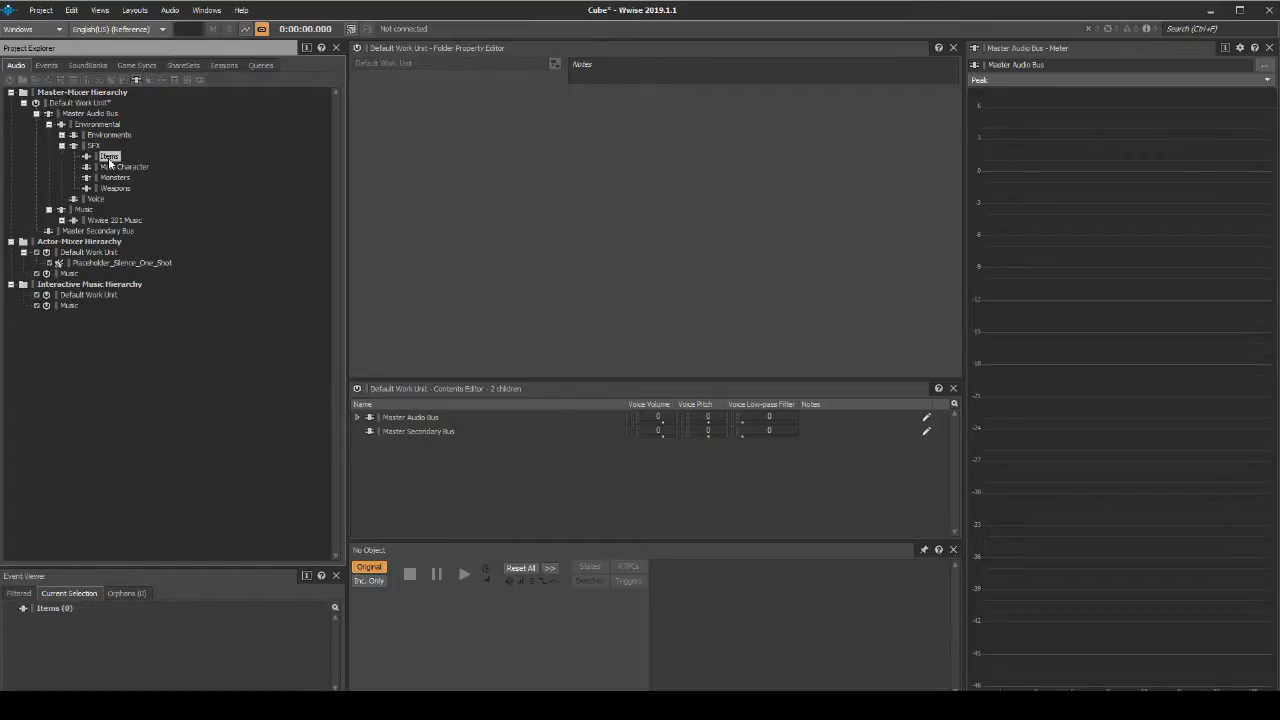
pyautogui.keyDown('shift'); pyautogui.click(115, 189); pyautogui.keyUp('shift')
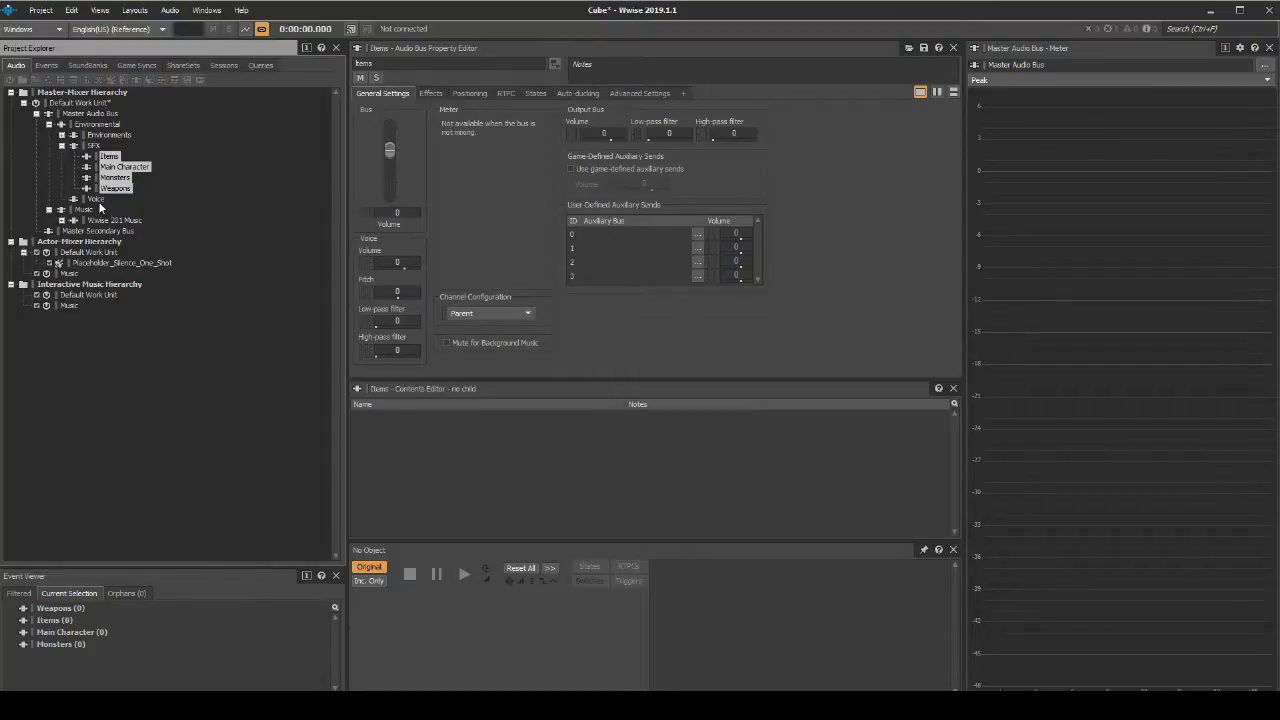
pyautogui.keyDown('ctrl'); pyautogui.click(98, 200); pyautogui.keyUp('ctrl')
pyautogui.press('Delete')
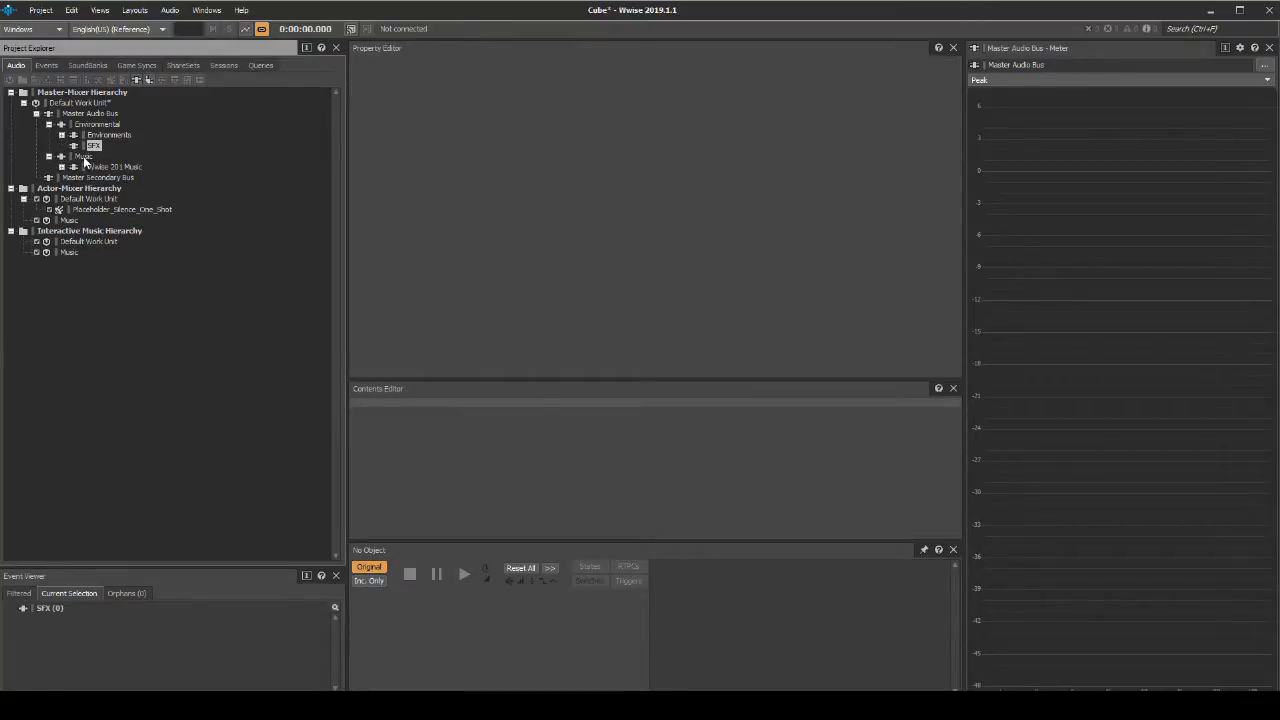
# - Delete the Wwise 201 Music bus under the Music bus
pyautogui.click(84, 158)
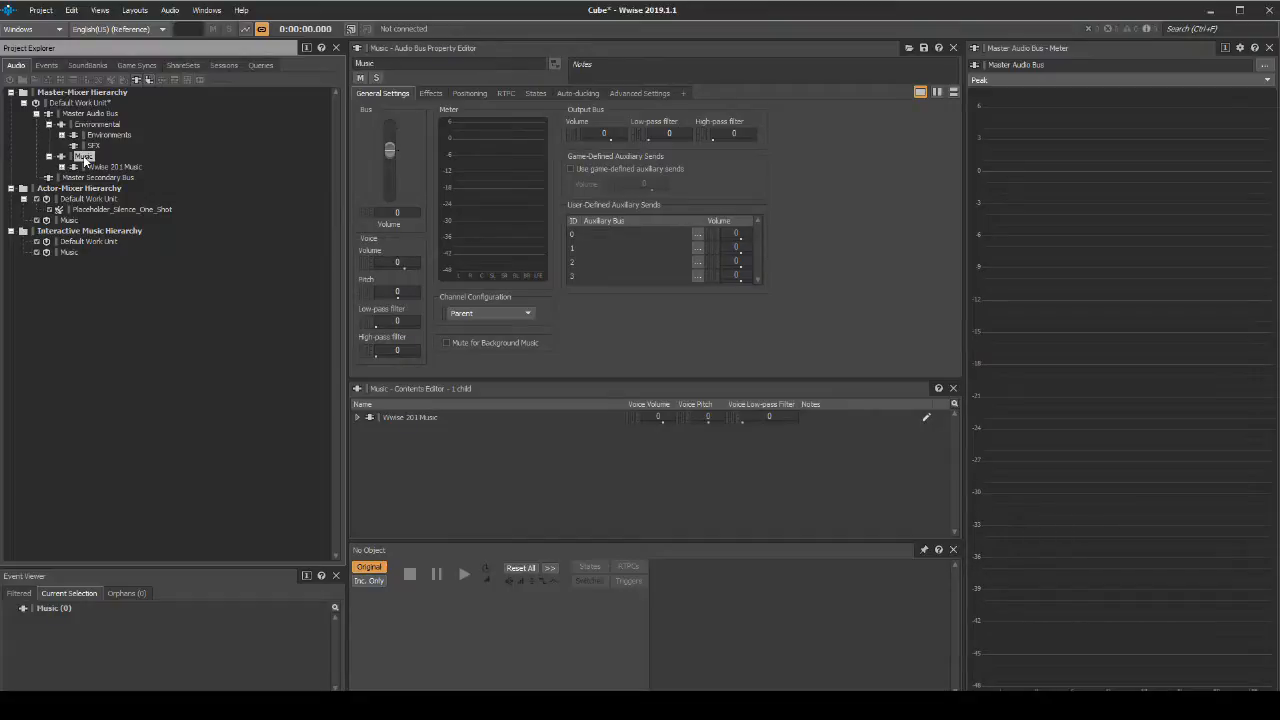
pyautogui.click(101, 167)
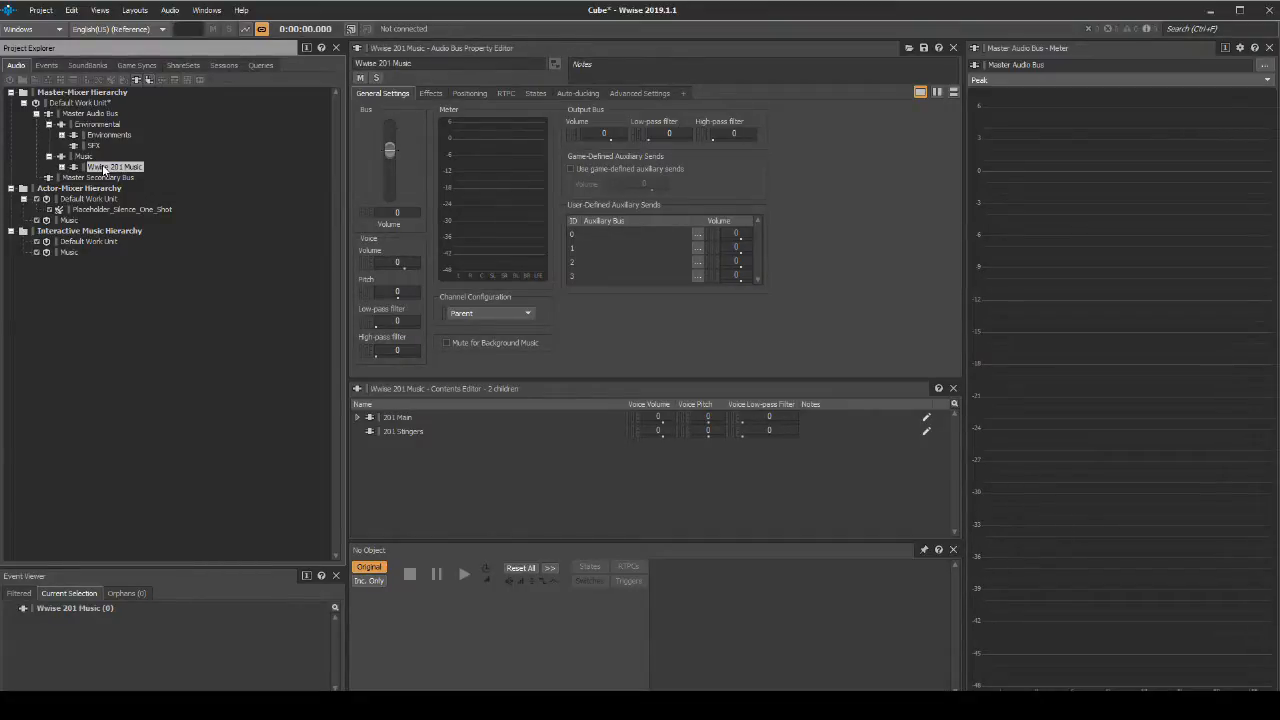
pyautogui.press('Delete')
# - Move the Environments and SFX buses out of Environmental so they sit directly under the Master Audio Bus
pyautogui.click(94, 145)
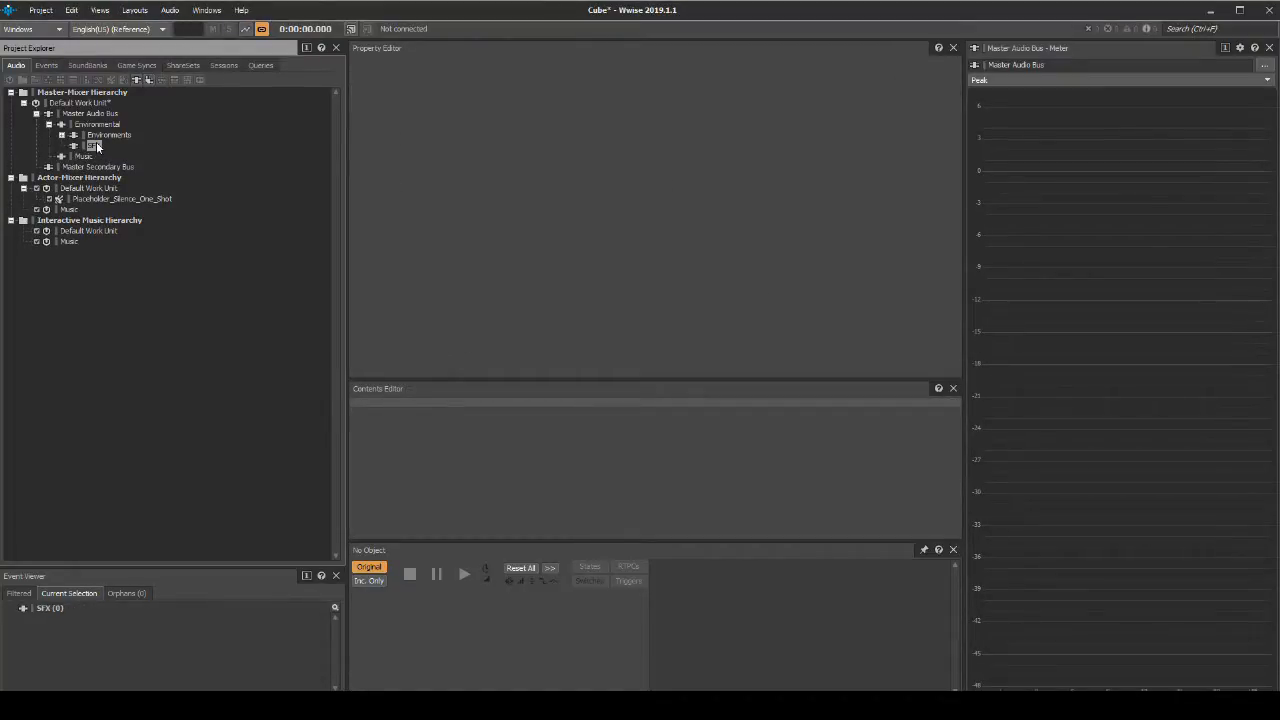
pyautogui.keyDown('shift'); pyautogui.click(97, 136); pyautogui.keyUp('shift')
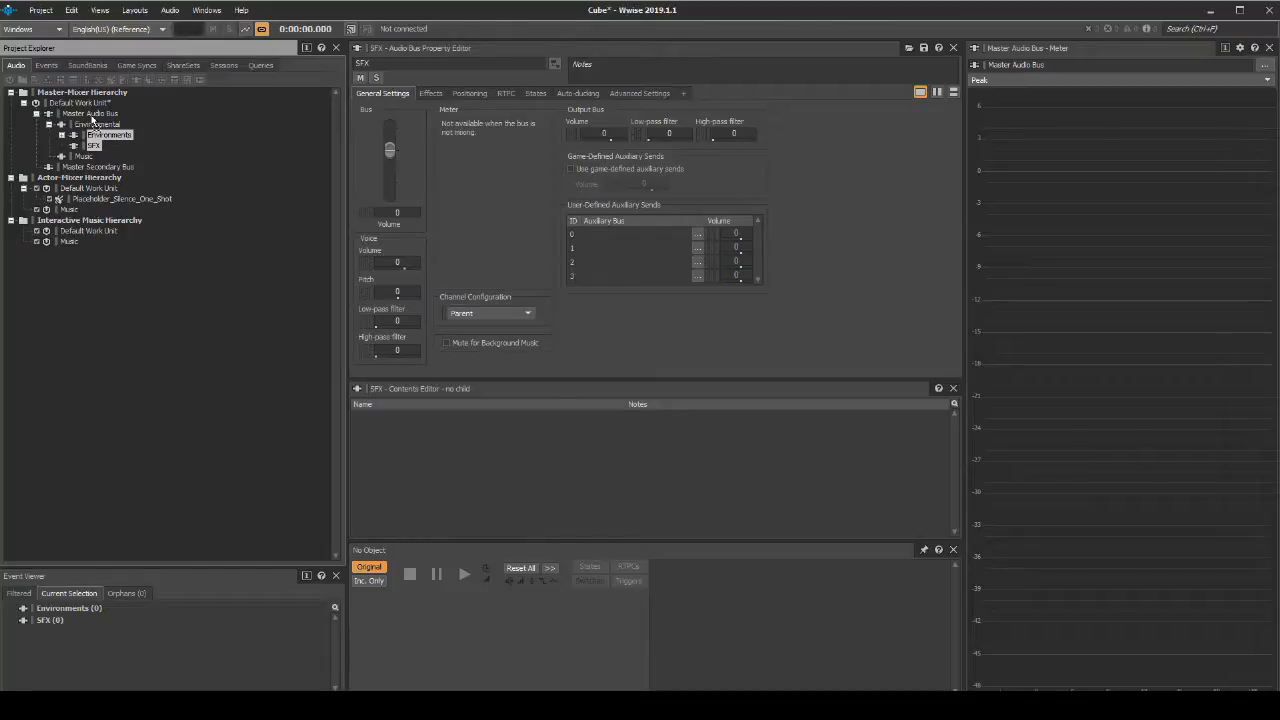
pyautogui.moveTo(92, 118); pyautogui.dragTo(93, 115)
pyautogui.click(126, 179)
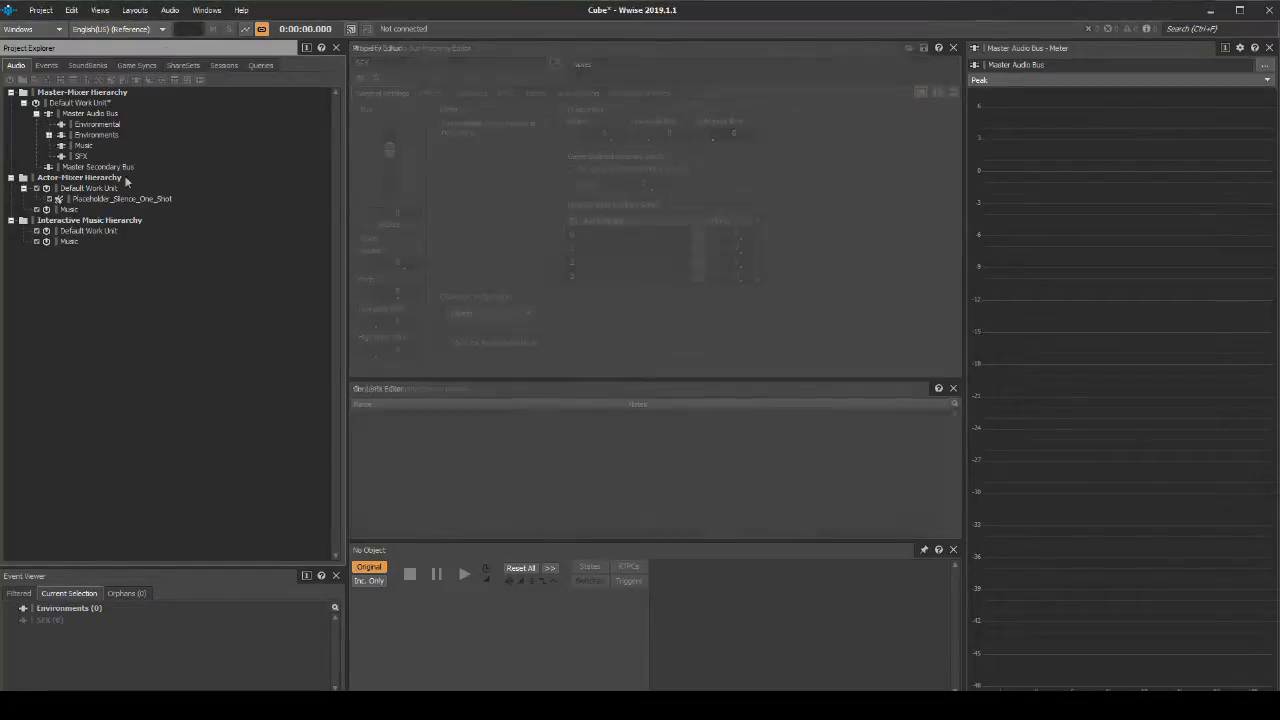
# - Delete the Environmental bus and the Master Secondary Bus, and save the project
pyautogui.click(104, 124)
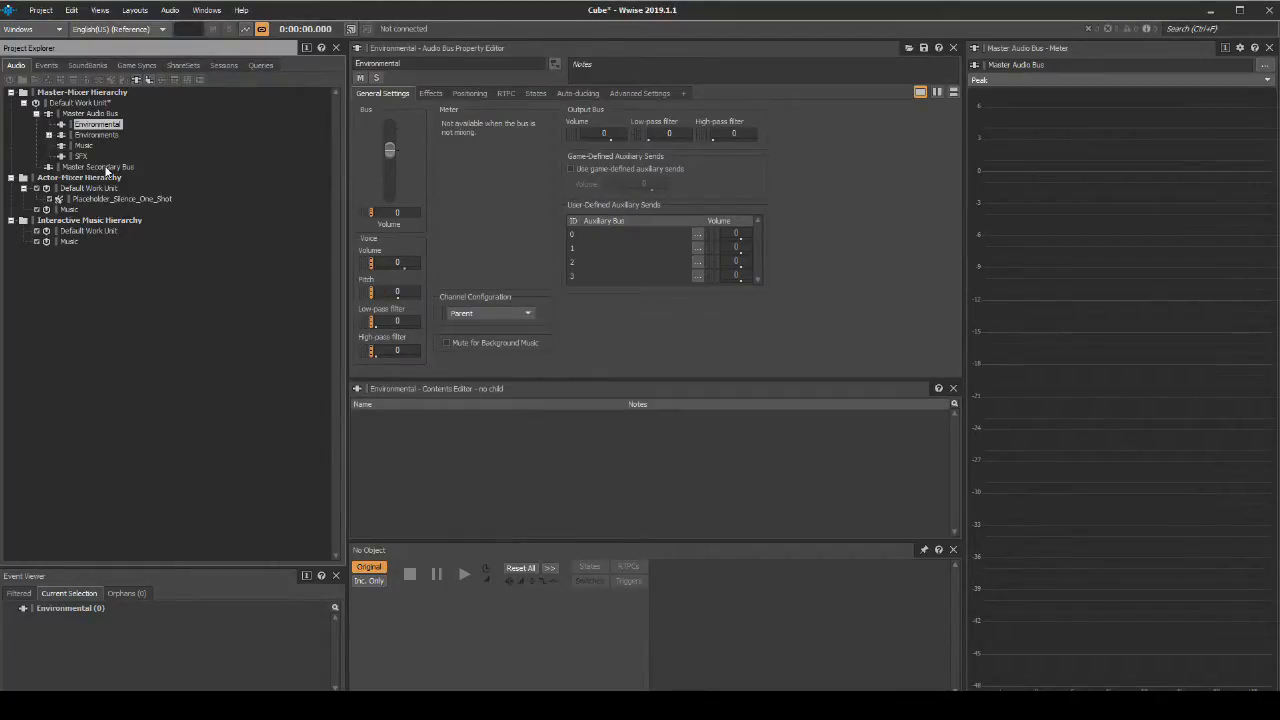
pyautogui.keyDown('ctrl'); pyautogui.click(106, 167); pyautogui.keyUp('ctrl')
pyautogui.press('Delete')
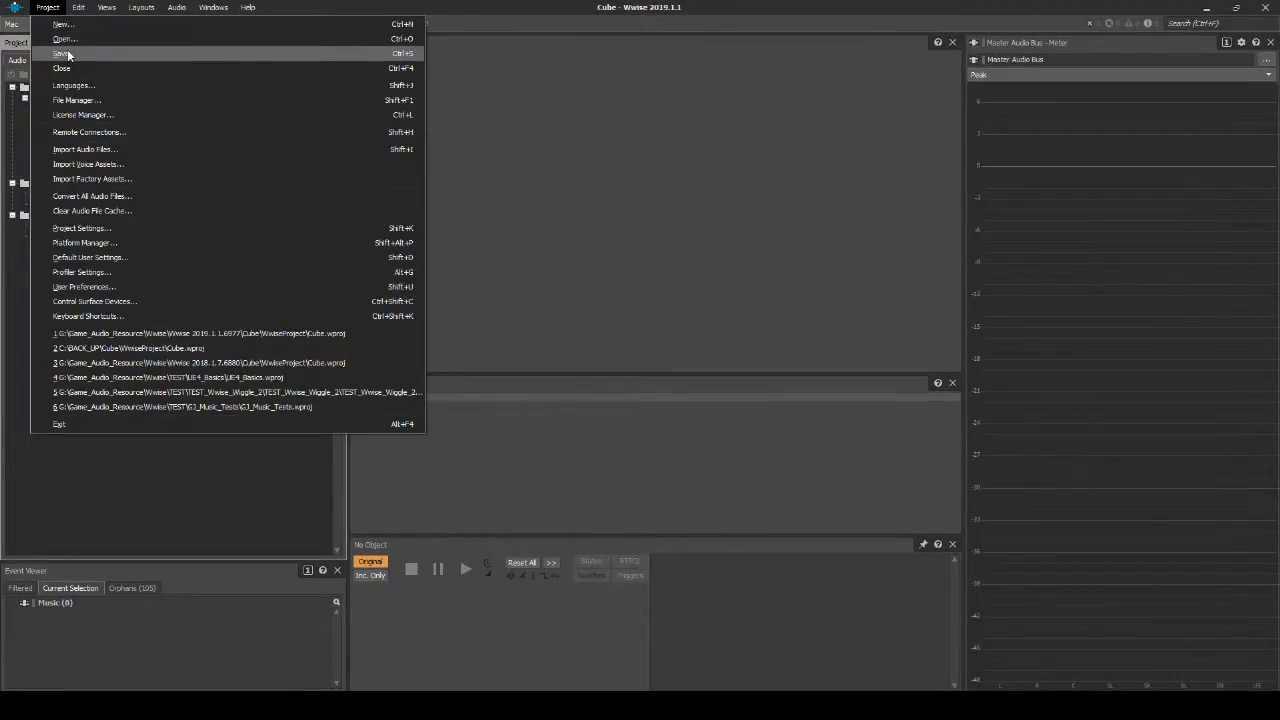
pyautogui.click(67, 54)
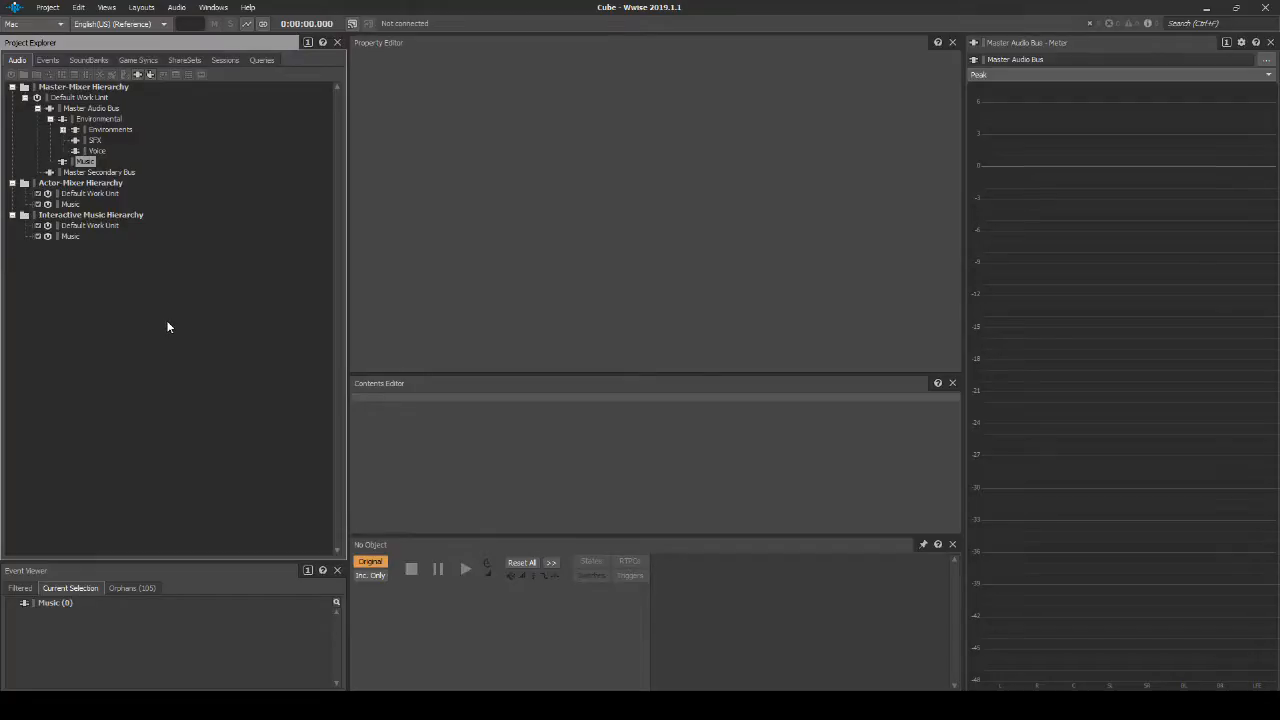
# - Create a Sound SFX named Placeholder_Silence_One_Shot in the Actor-Mixer Default Work Unit and give it a Wwise Silence source
pyautogui.click(92, 194)
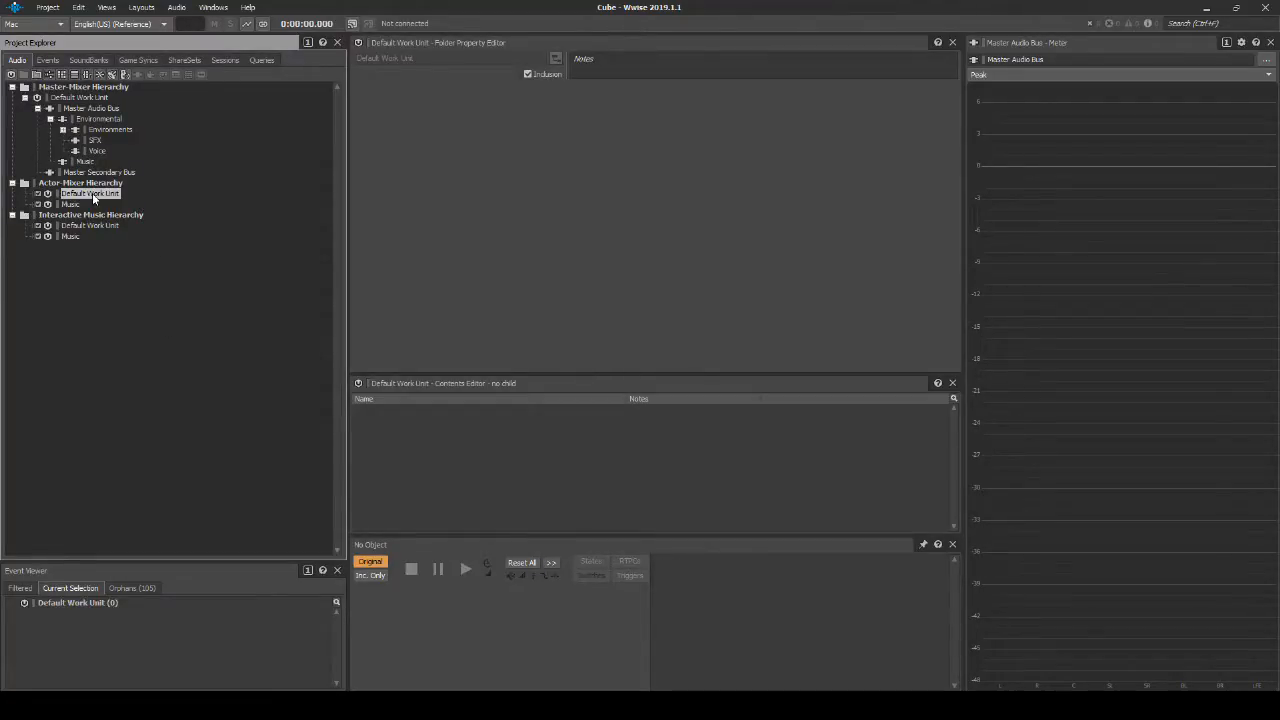
pyautogui.rightClick(92, 193)
pyautogui.moveTo(240, 203)
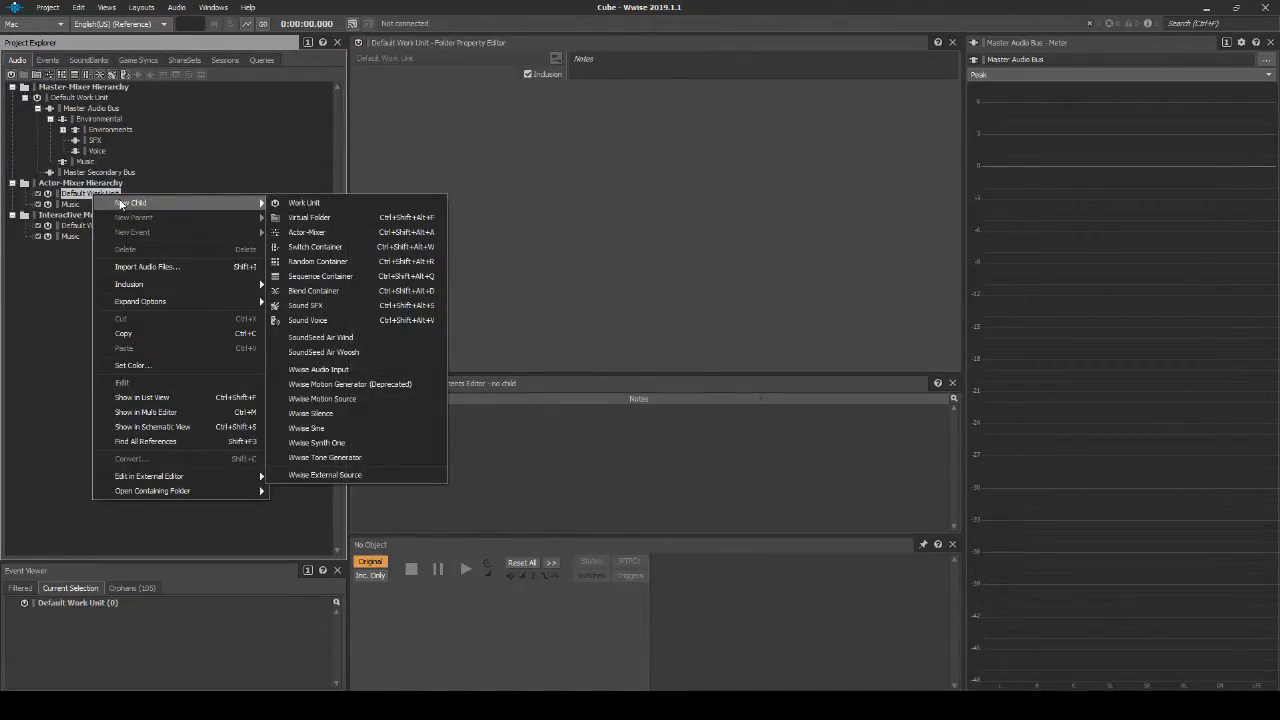
pyautogui.click(329, 303)
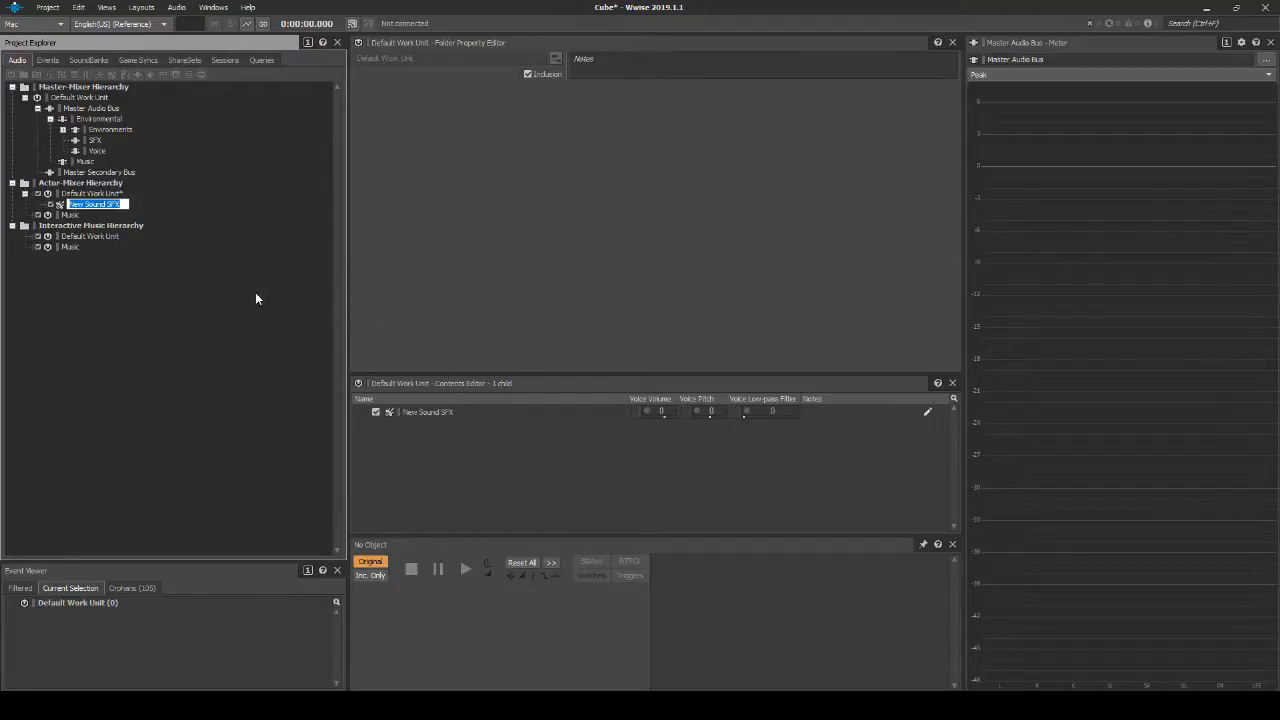
pyautogui.write('Placeholder_Silence_One_Sho')
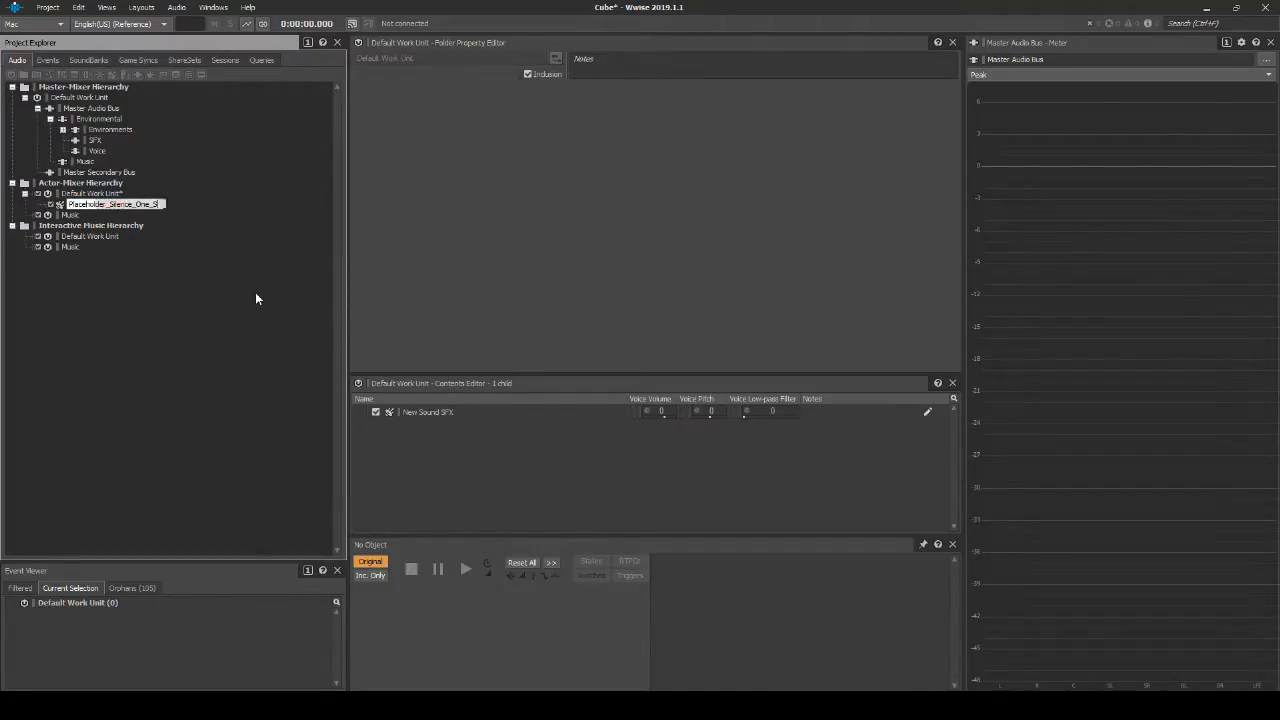
pyautogui.write('t')
pyautogui.press('Return')
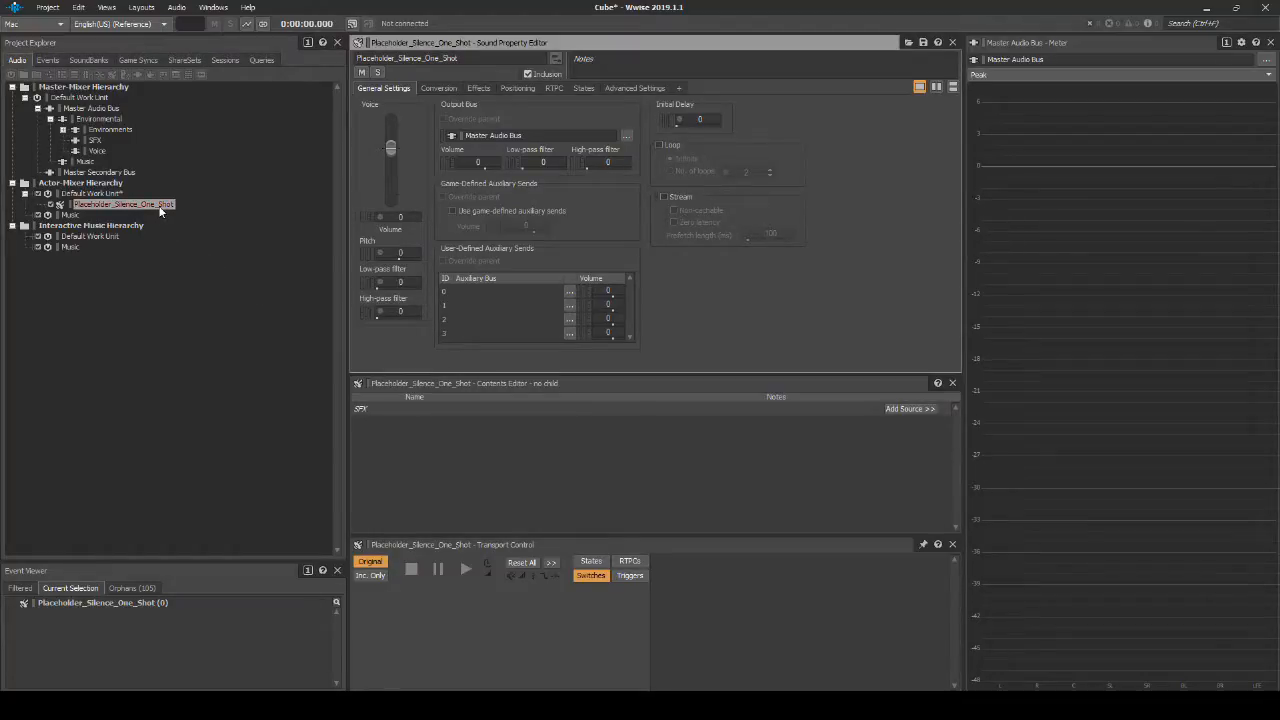
pyautogui.click(893, 410)
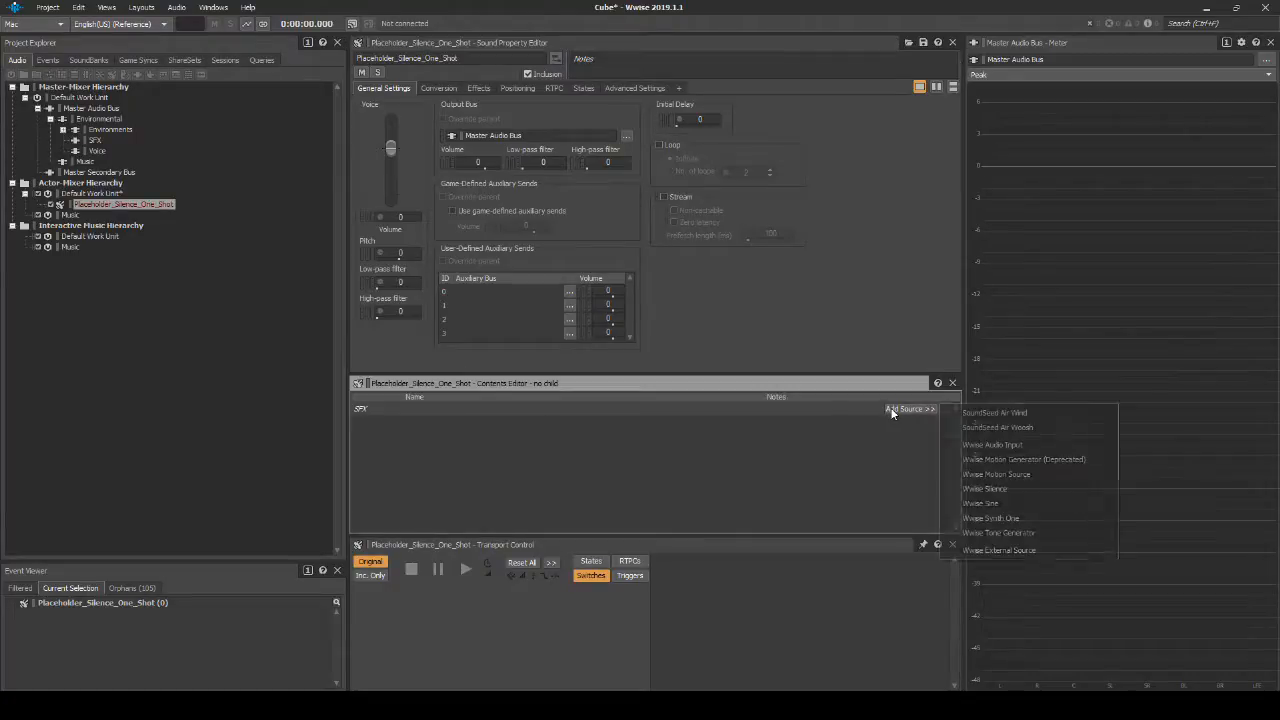
pyautogui.click(985, 488)
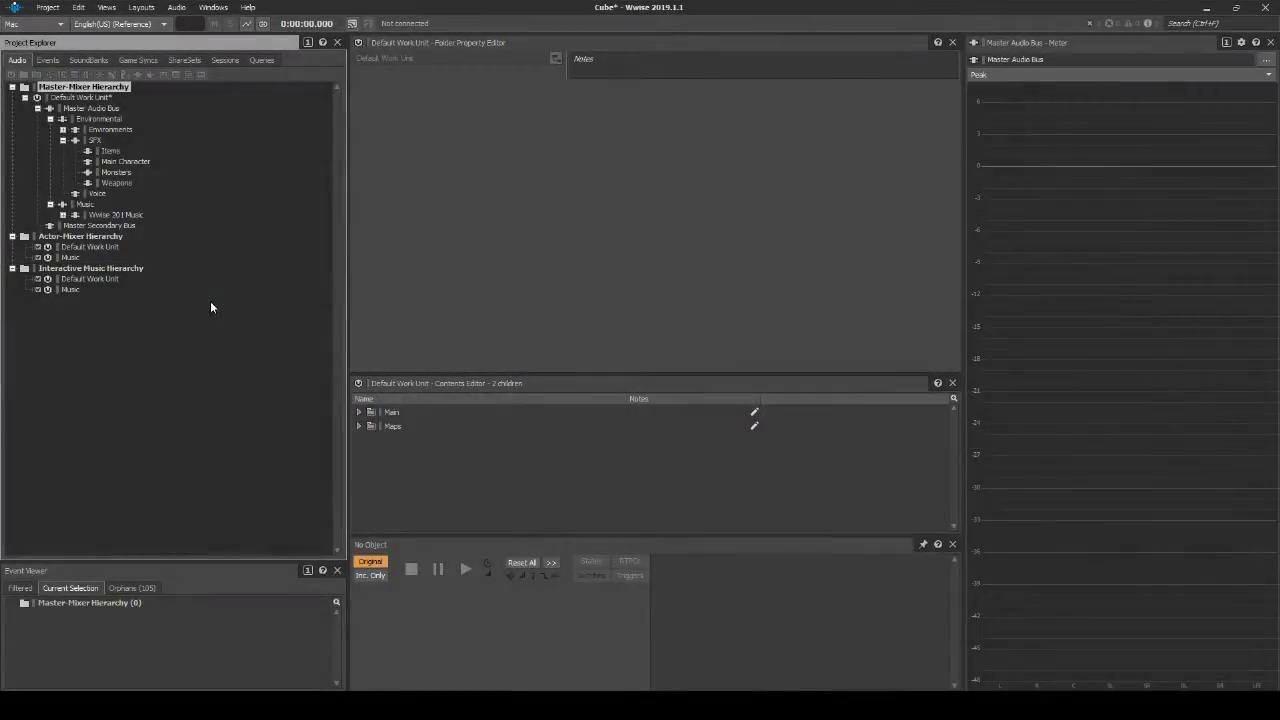
# - Expand all descendants of the Default Work Unit in the Events hierarchy
pyautogui.click(47, 60)
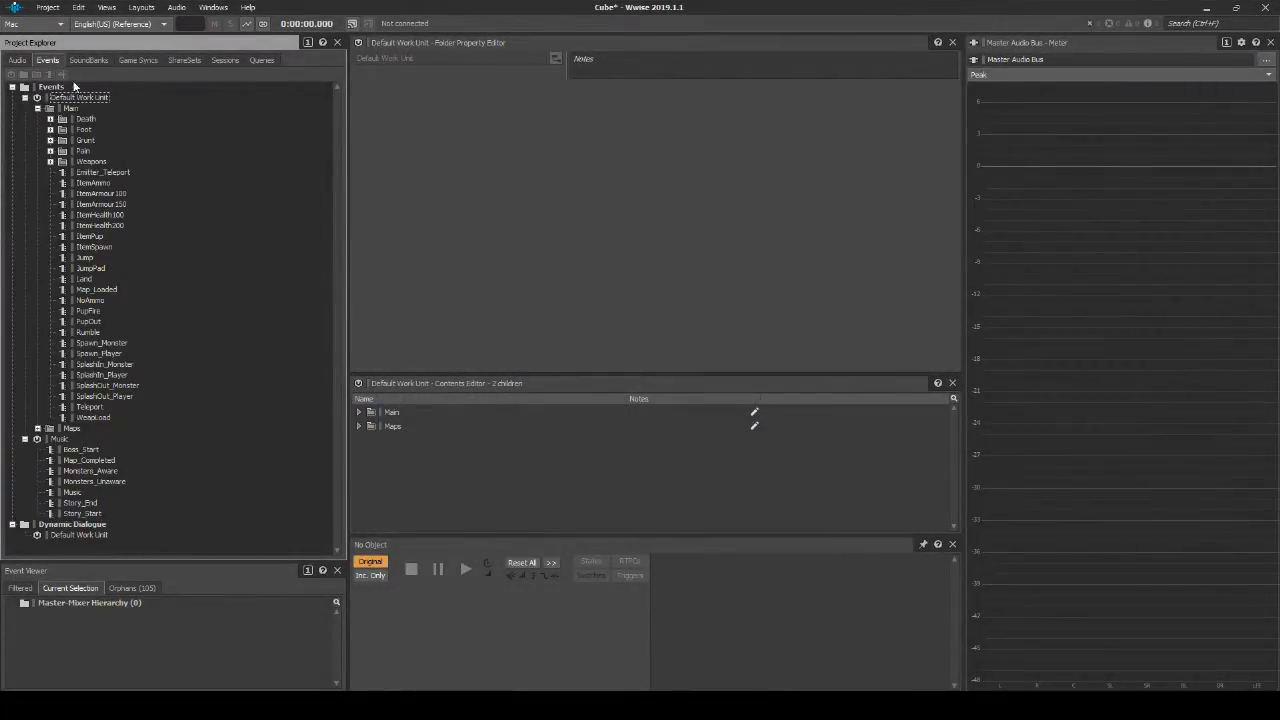
pyautogui.click(84, 97)
pyautogui.rightClick(84, 97)
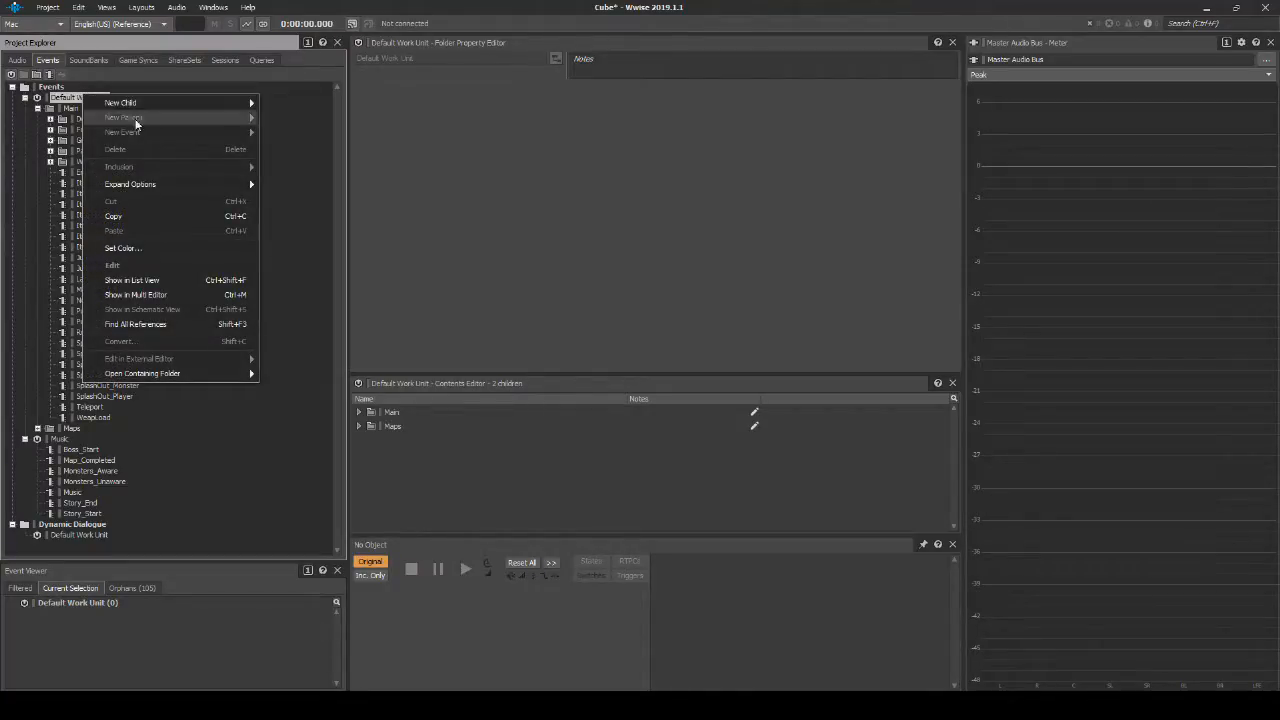
pyautogui.moveTo(165, 184)
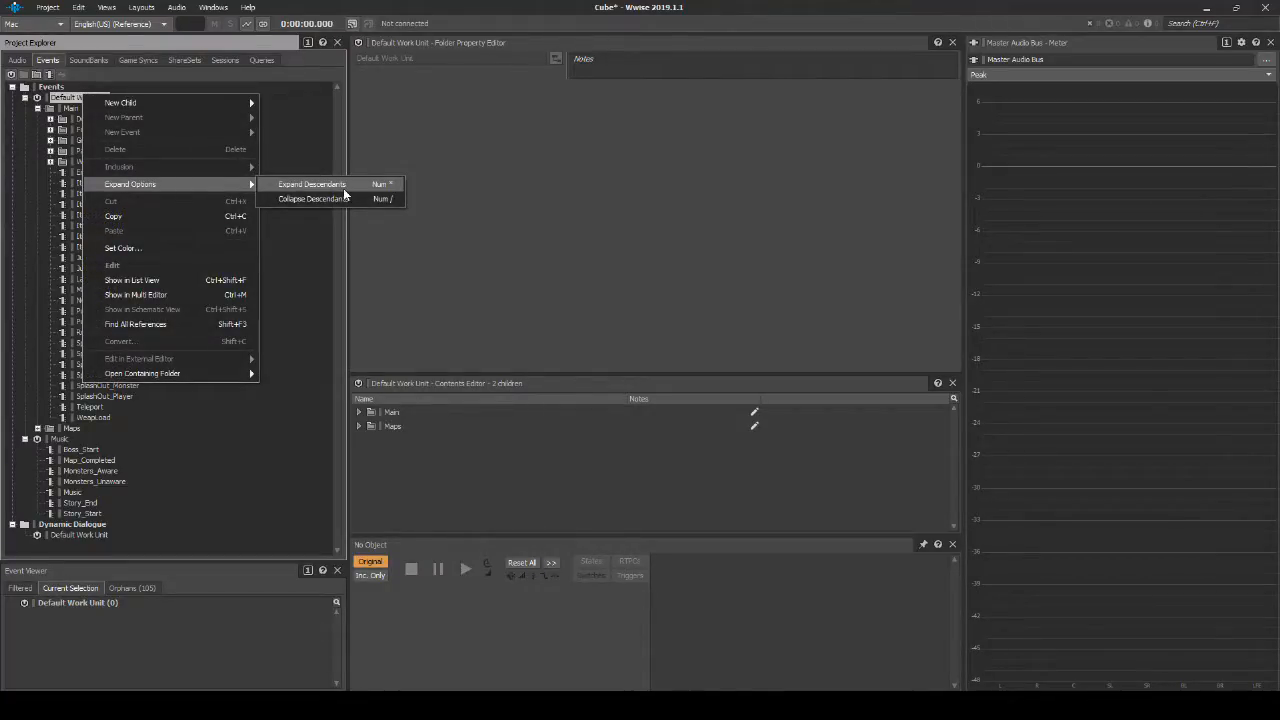
pyautogui.click(312, 184)
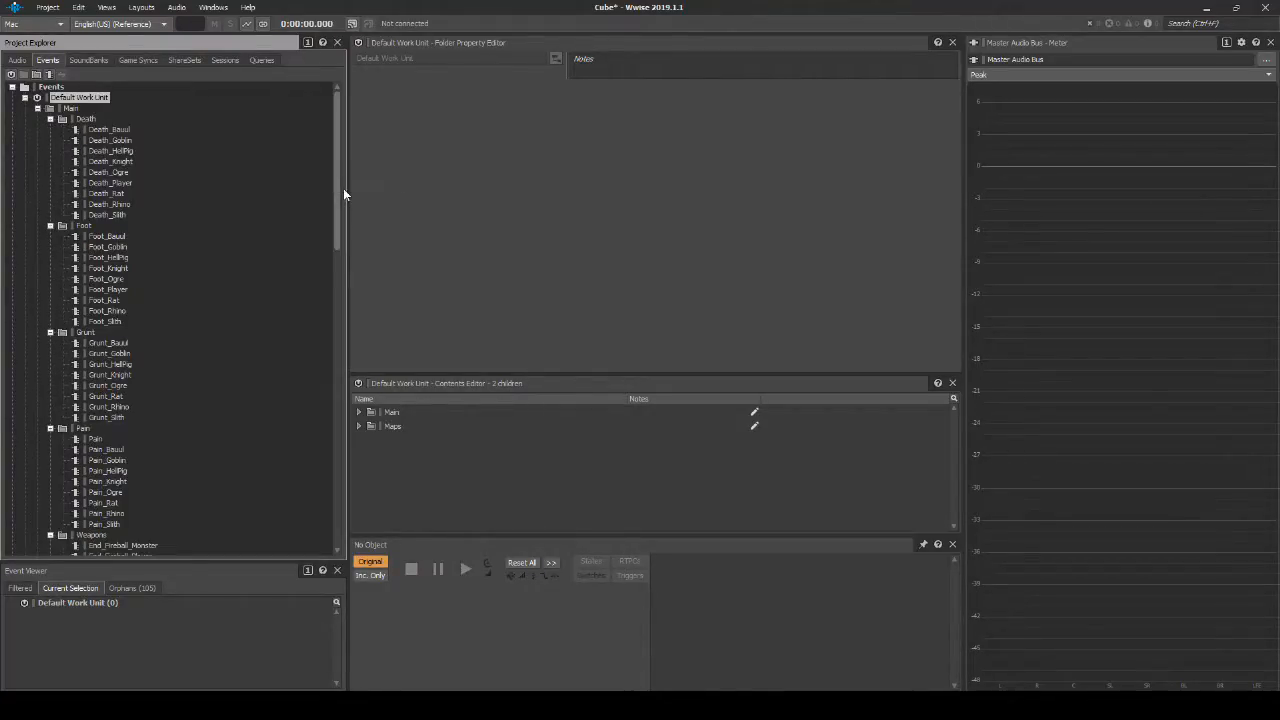
# - Move all events, without their folders, from the Main and Maps folders and the Music work unit directly into the Events Default Work Unit
pyautogui.click(188, 157)
pyautogui.click(97, 98)
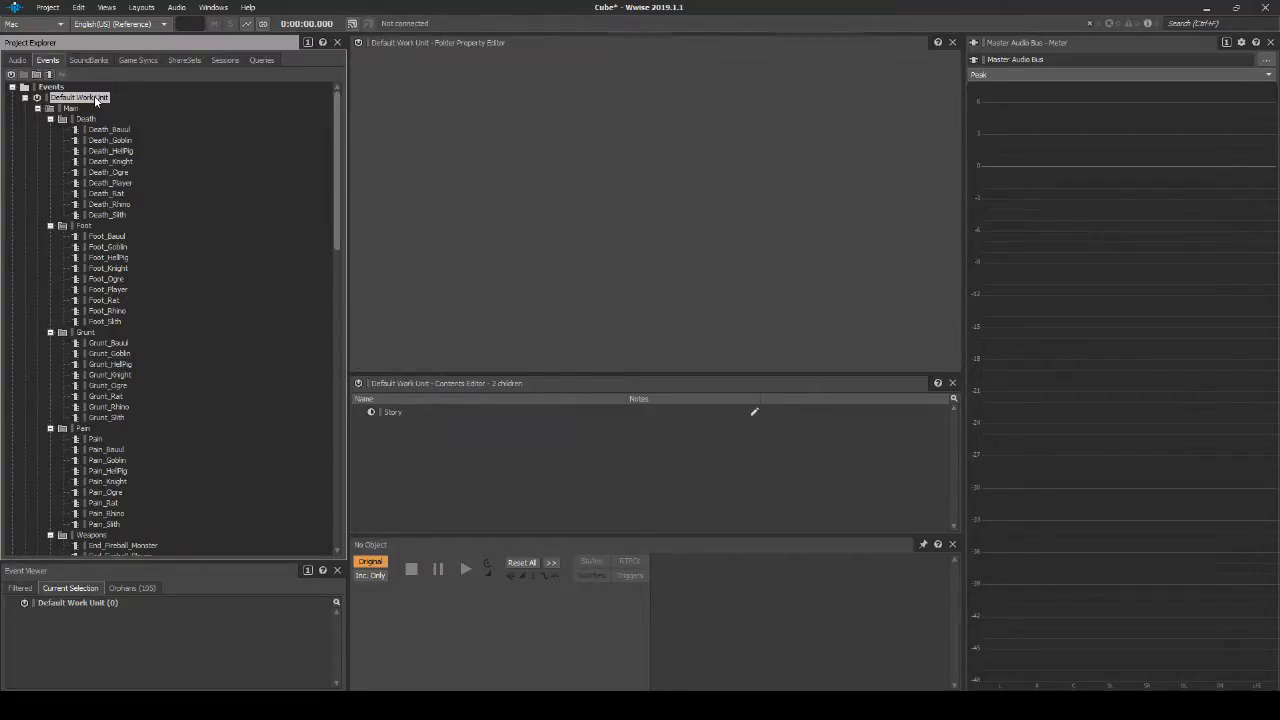
pyautogui.scroll(-20, 117, 245)
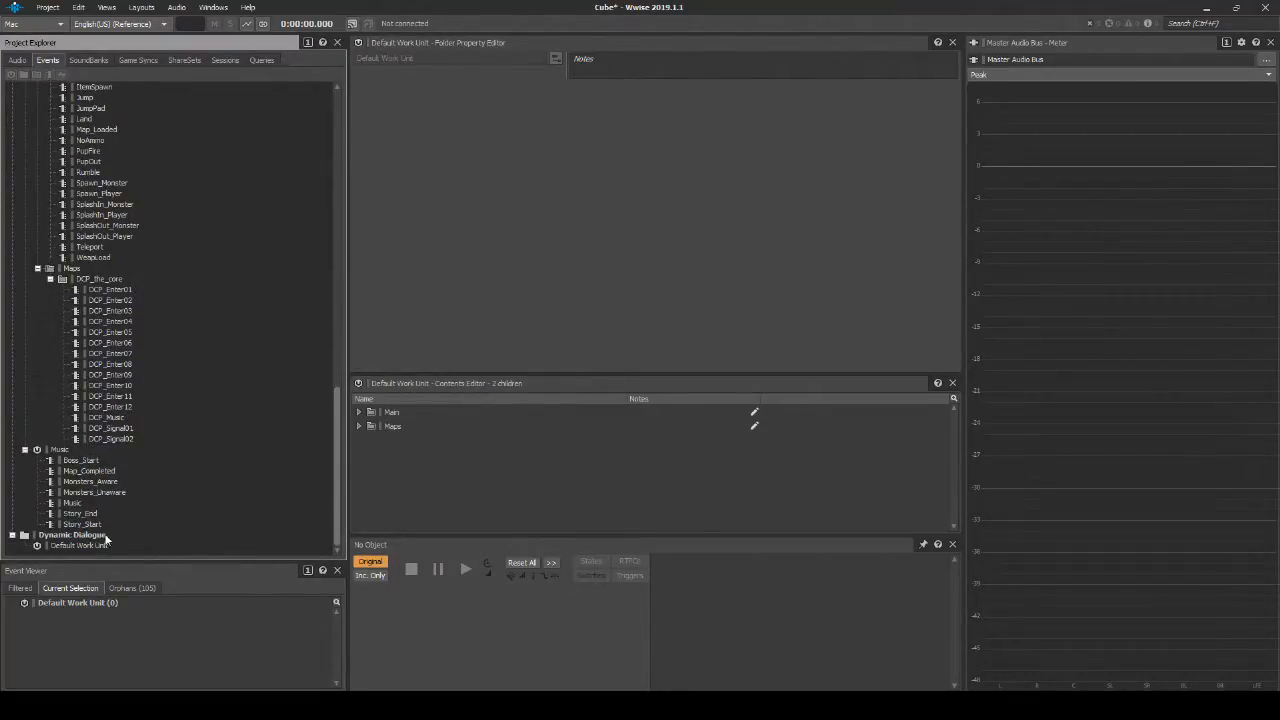
pyautogui.keyDown('shift'); pyautogui.click(96, 526); pyautogui.keyUp('shift')
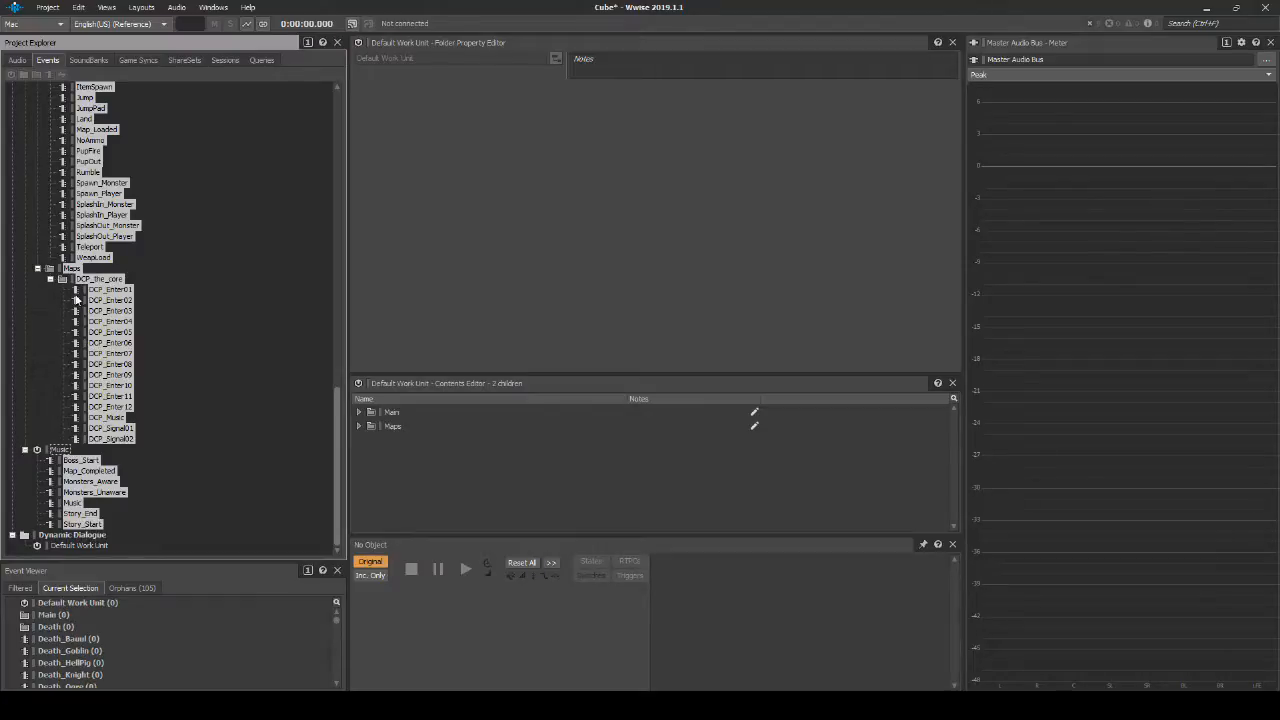
pyautogui.keyDown('ctrl'); pyautogui.click(72, 269); pyautogui.keyUp('ctrl')
pyautogui.keyDown('ctrl'); pyautogui.click(95, 280); pyautogui.keyUp('ctrl')
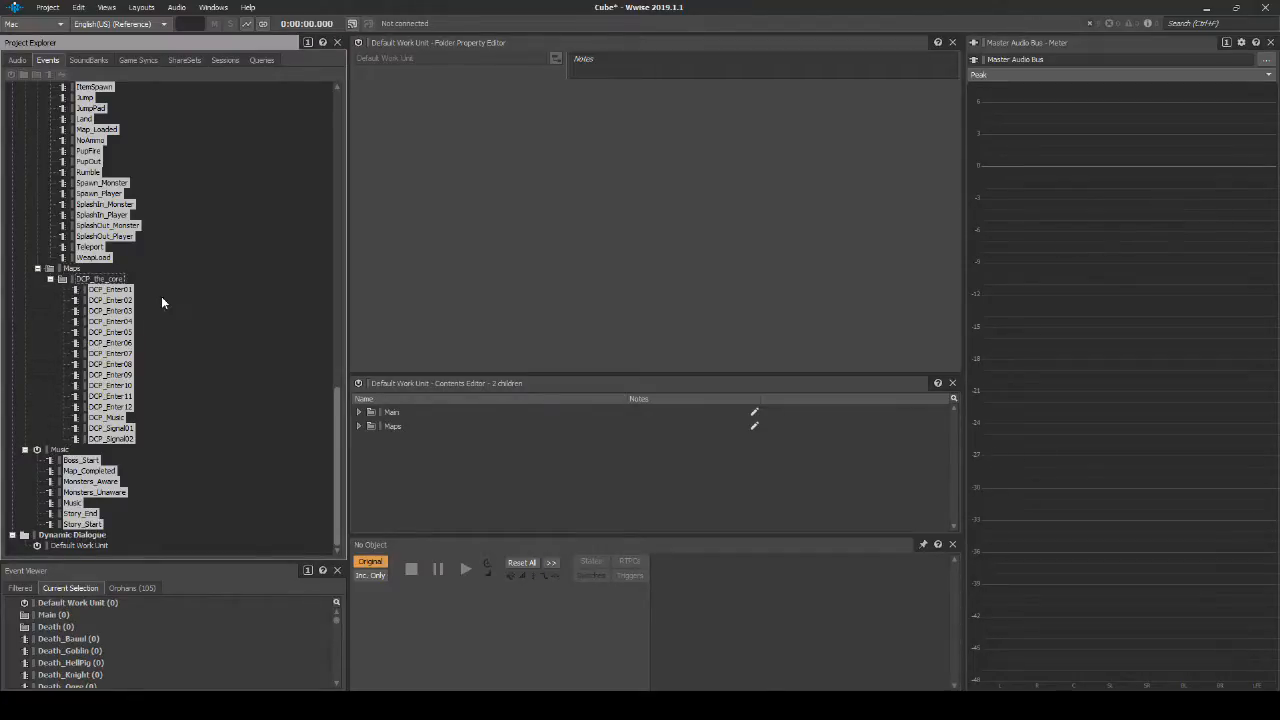
pyautogui.scroll(15, 165, 297)
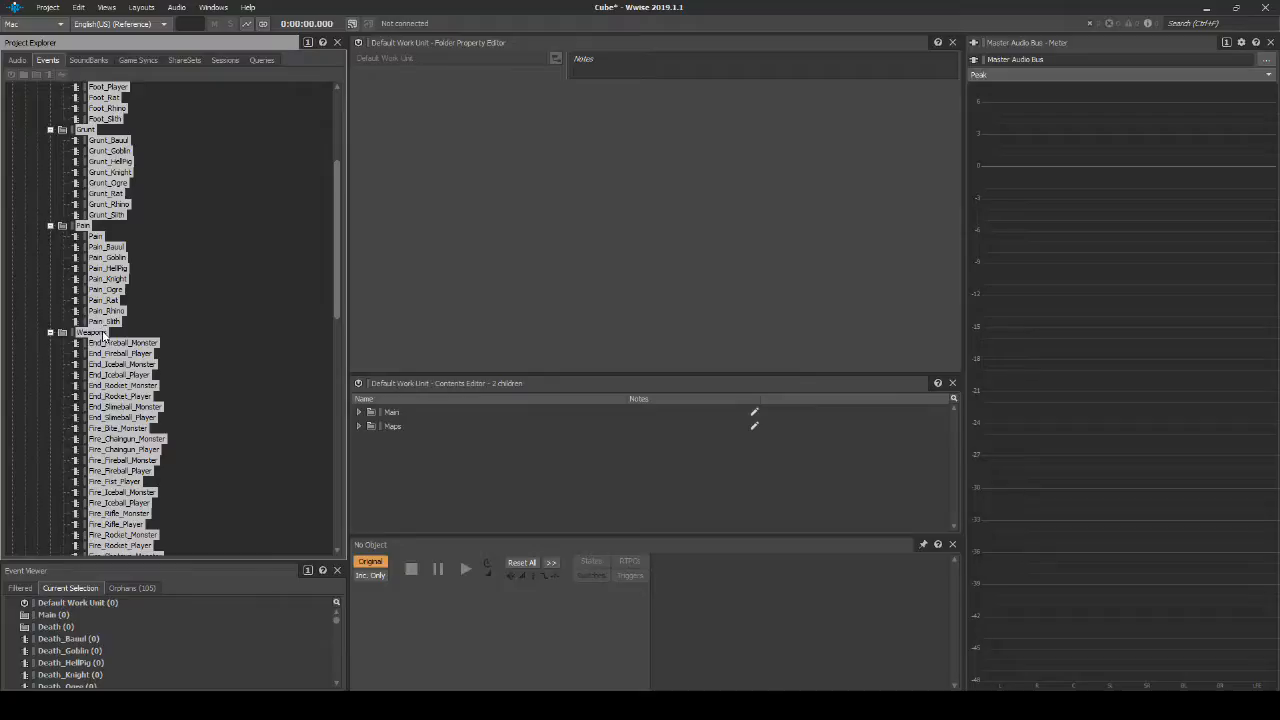
pyautogui.keyDown('ctrl'); pyautogui.click(92, 332); pyautogui.keyUp('ctrl')
pyautogui.keyDown('ctrl'); pyautogui.click(83, 226); pyautogui.keyUp('ctrl')
pyautogui.keyDown('ctrl'); pyautogui.click(86, 130); pyautogui.keyUp('ctrl')
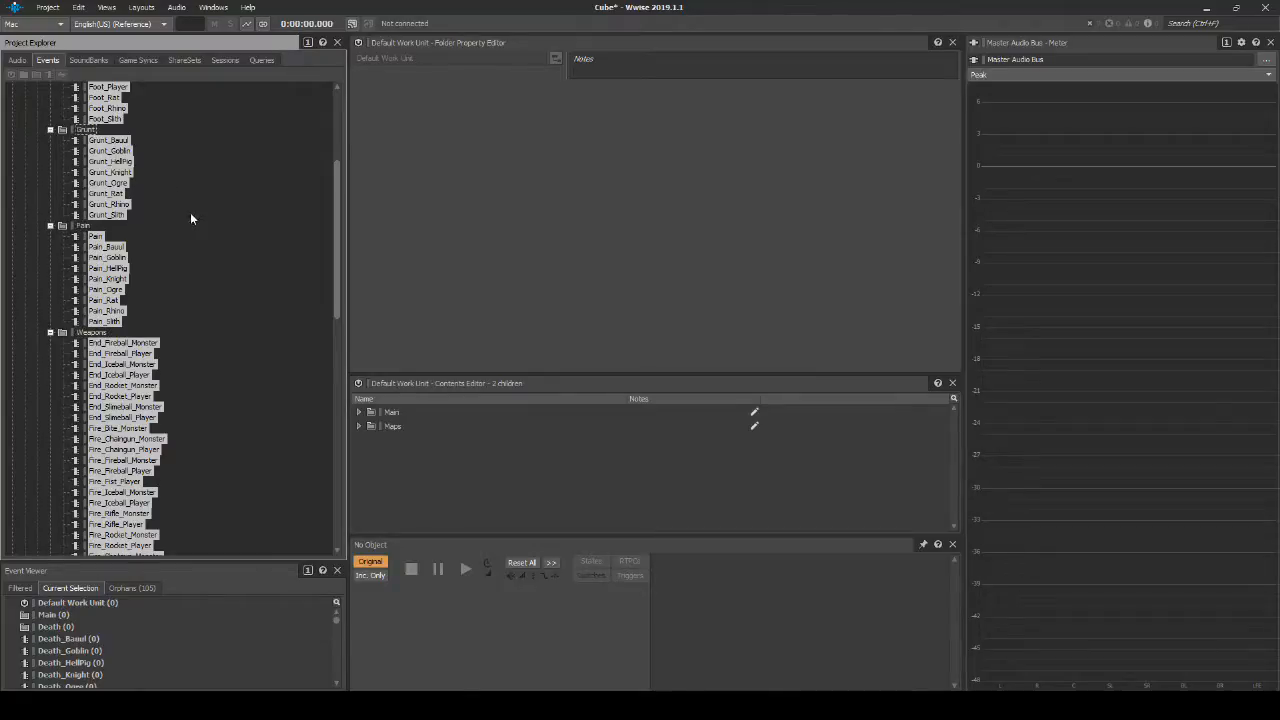
pyautogui.scroll(5, 191, 217)
pyautogui.keyDown('ctrl'); pyautogui.click(83, 226); pyautogui.keyUp('ctrl')
pyautogui.keyDown('ctrl'); pyautogui.click(86, 119); pyautogui.keyUp('ctrl')
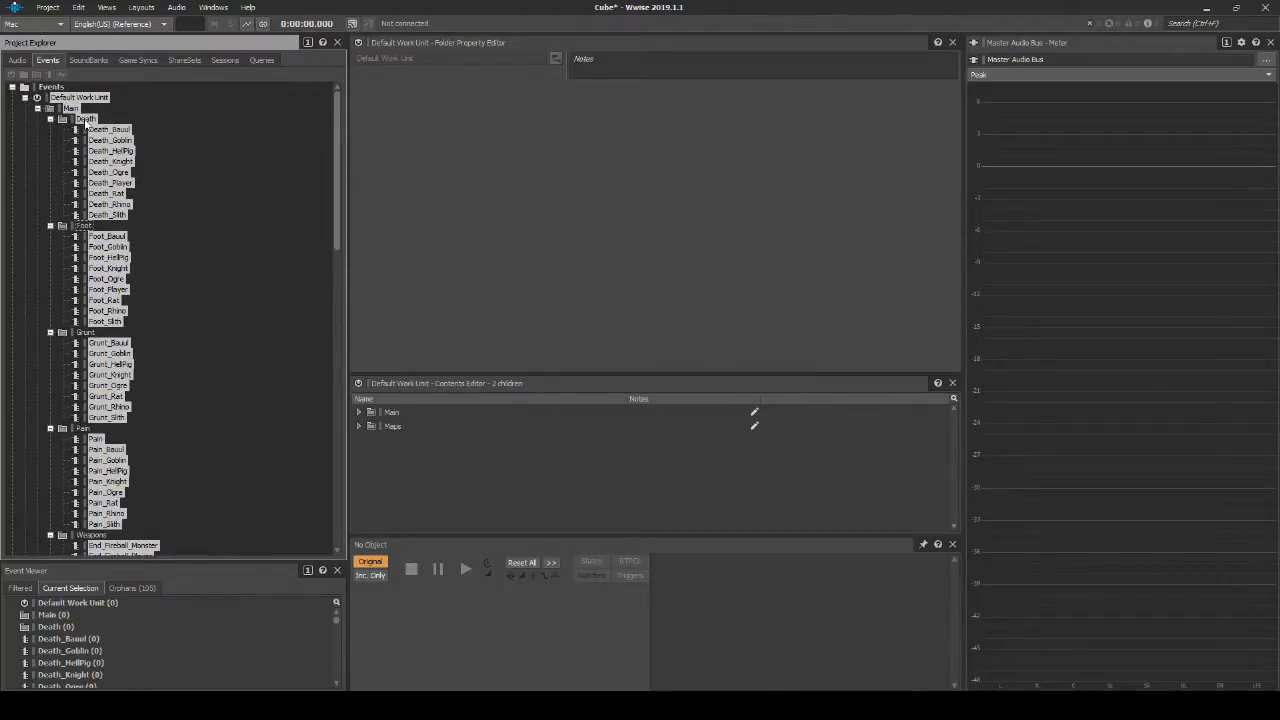
pyautogui.keyDown('ctrl'); pyautogui.click(70, 108); pyautogui.keyUp('ctrl')
pyautogui.keyDown('ctrl'); pyautogui.click(79, 97); pyautogui.keyUp('ctrl')
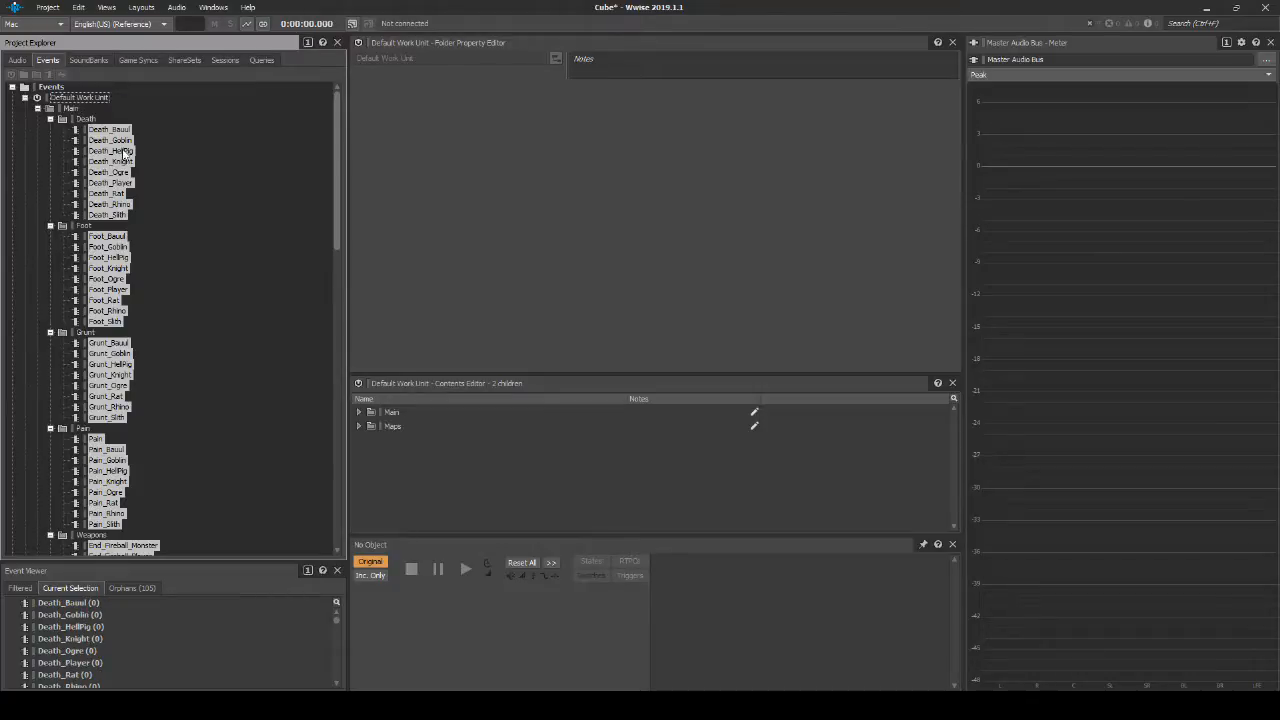
pyautogui.moveTo(115, 129); pyautogui.dragTo(90, 97)
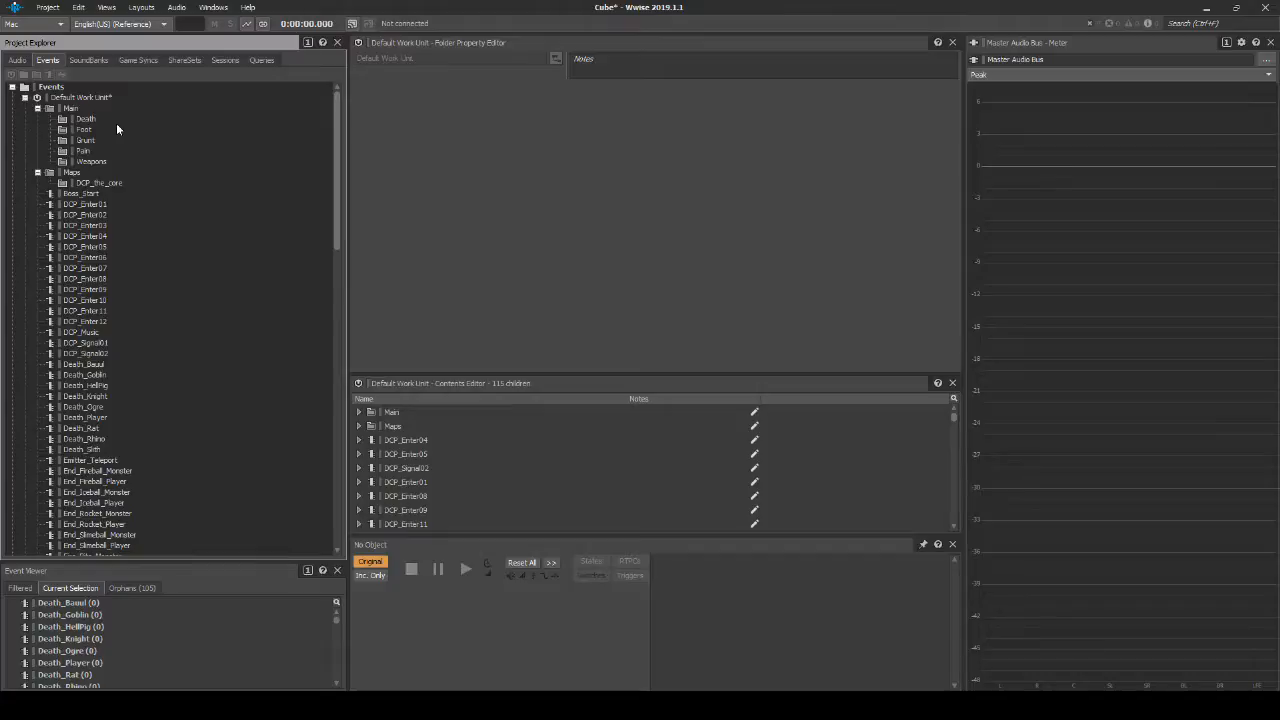
# - Delete the empty Main and Maps event folders together with the Death, Foot, Grunt, Pain, Weapons and DCP_the_core subfolders
pyautogui.click(74, 109)
pyautogui.keyDown('ctrl'); pyautogui.click(84, 119); pyautogui.keyUp('ctrl')
pyautogui.keyDown('ctrl'); pyautogui.click(85, 130); pyautogui.keyUp('ctrl')
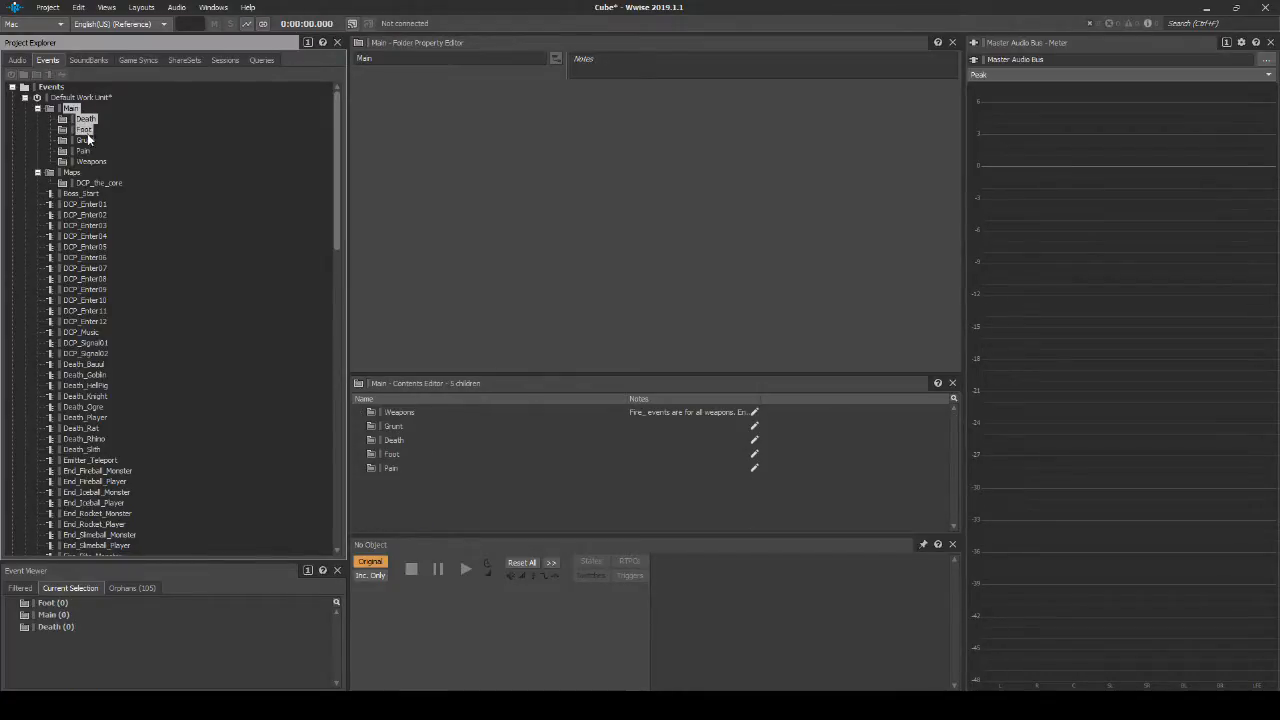
pyautogui.keyDown('ctrl'); pyautogui.click(88, 141); pyautogui.keyUp('ctrl')
pyautogui.keyDown('ctrl'); pyautogui.click(84, 151); pyautogui.keyUp('ctrl')
pyautogui.keyDown('ctrl'); pyautogui.click(90, 161); pyautogui.keyUp('ctrl')
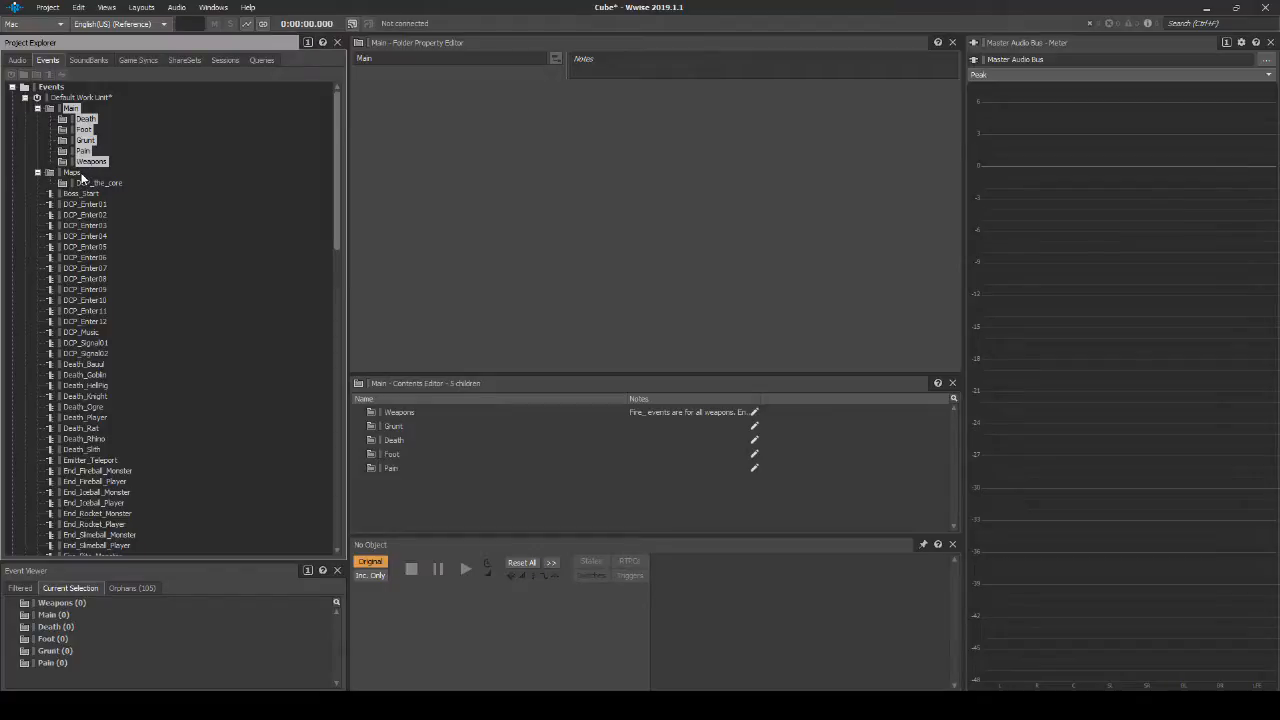
pyautogui.keyDown('ctrl'); pyautogui.click(100, 184); pyautogui.keyUp('ctrl')
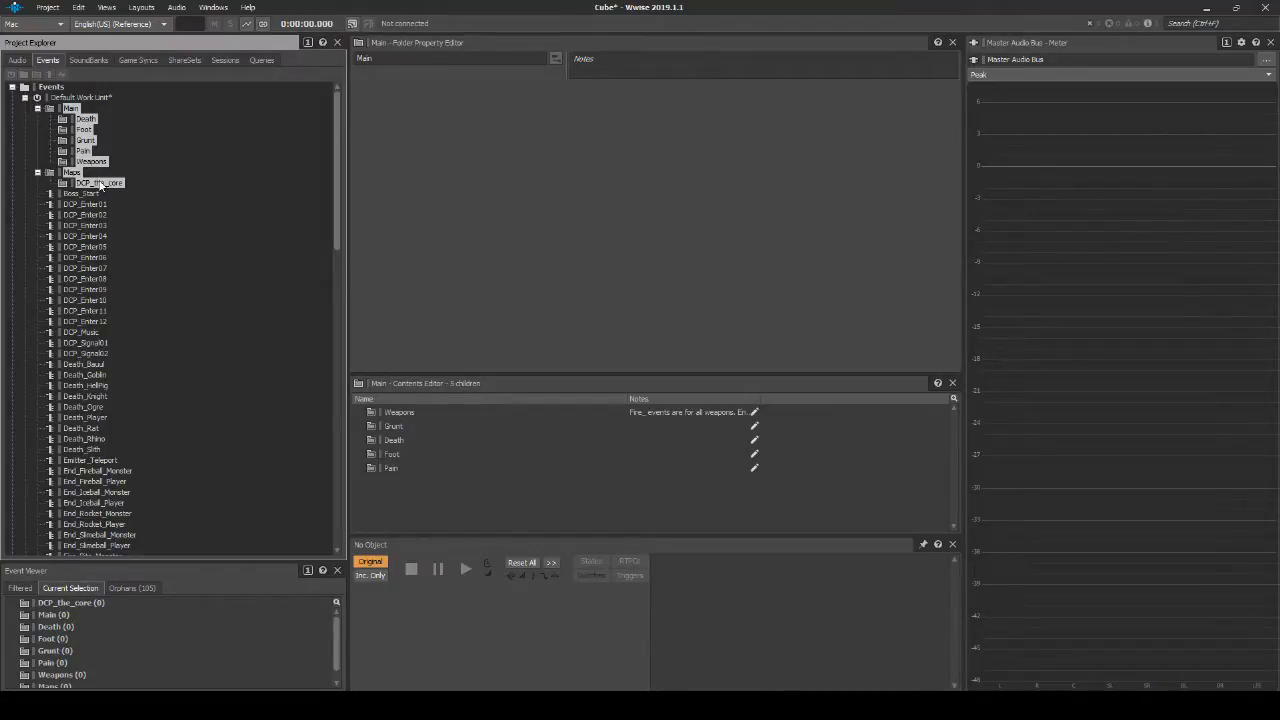
pyautogui.press('Delete')
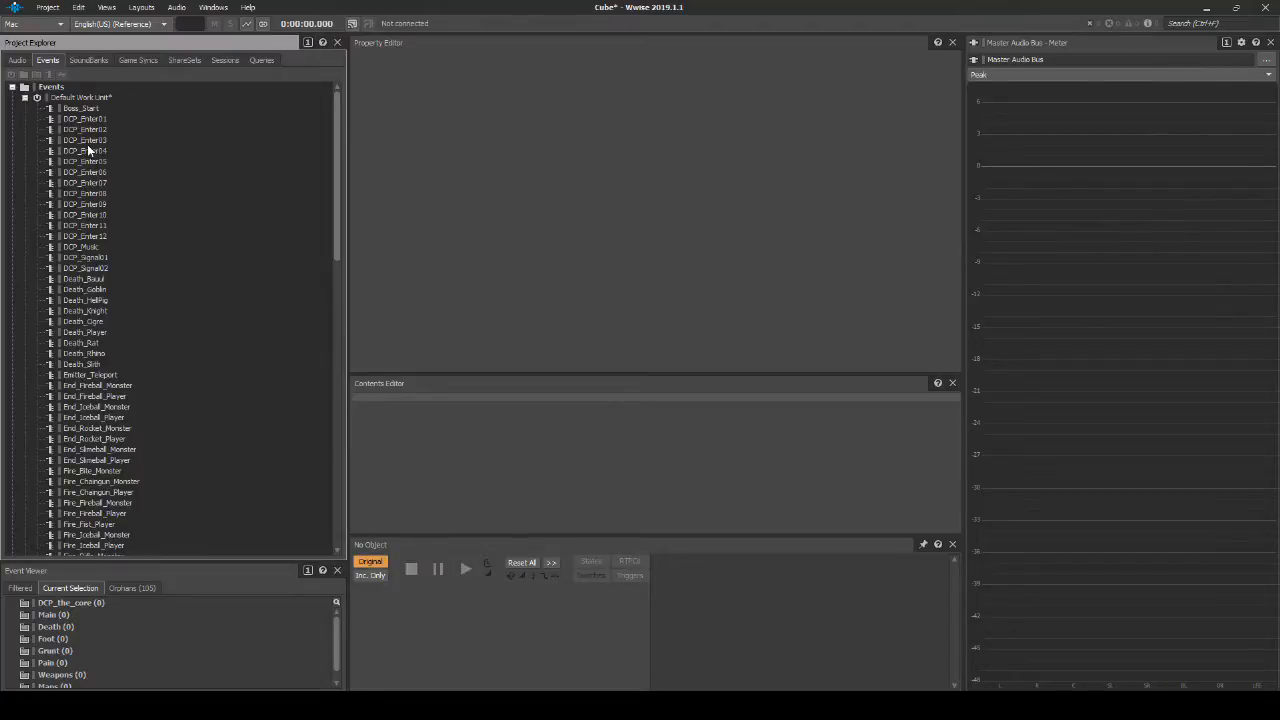
# - Create a virtual folder named UnUsed in the Events Default Work Unit
pyautogui.click(88, 97)
pyautogui.rightClick(95, 99)
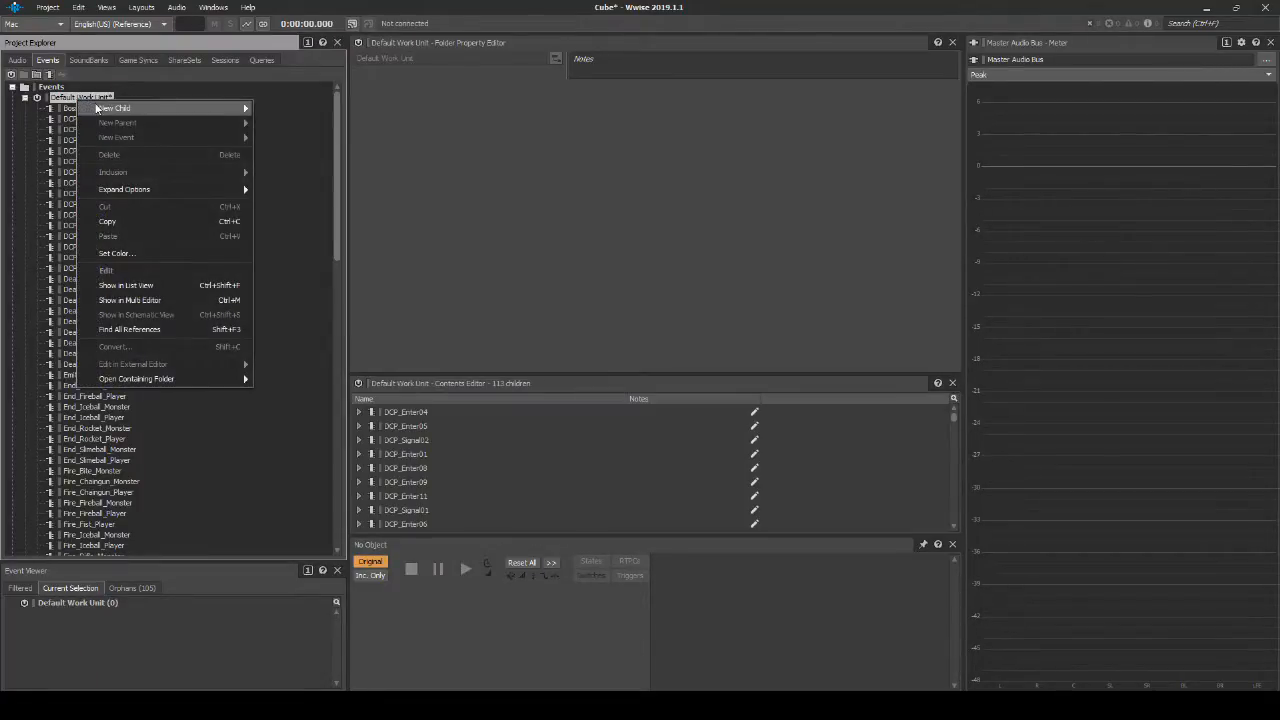
pyautogui.moveTo(95, 108)
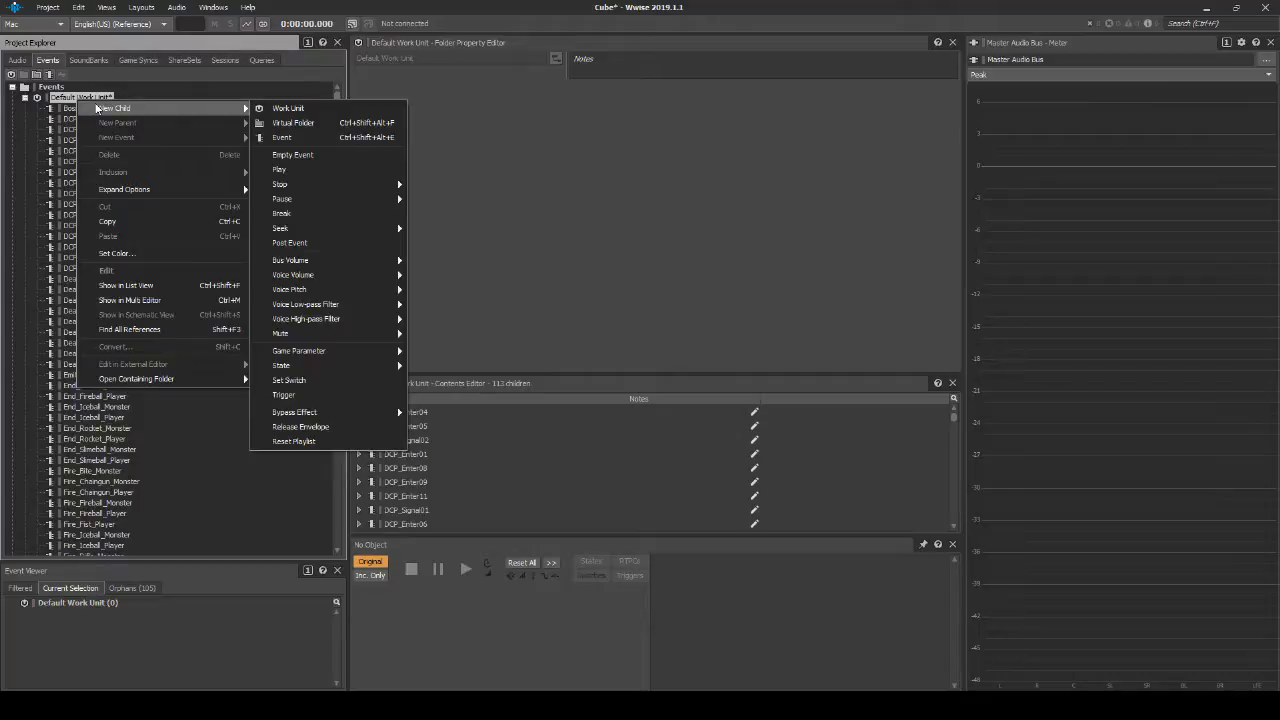
pyautogui.click(326, 123)
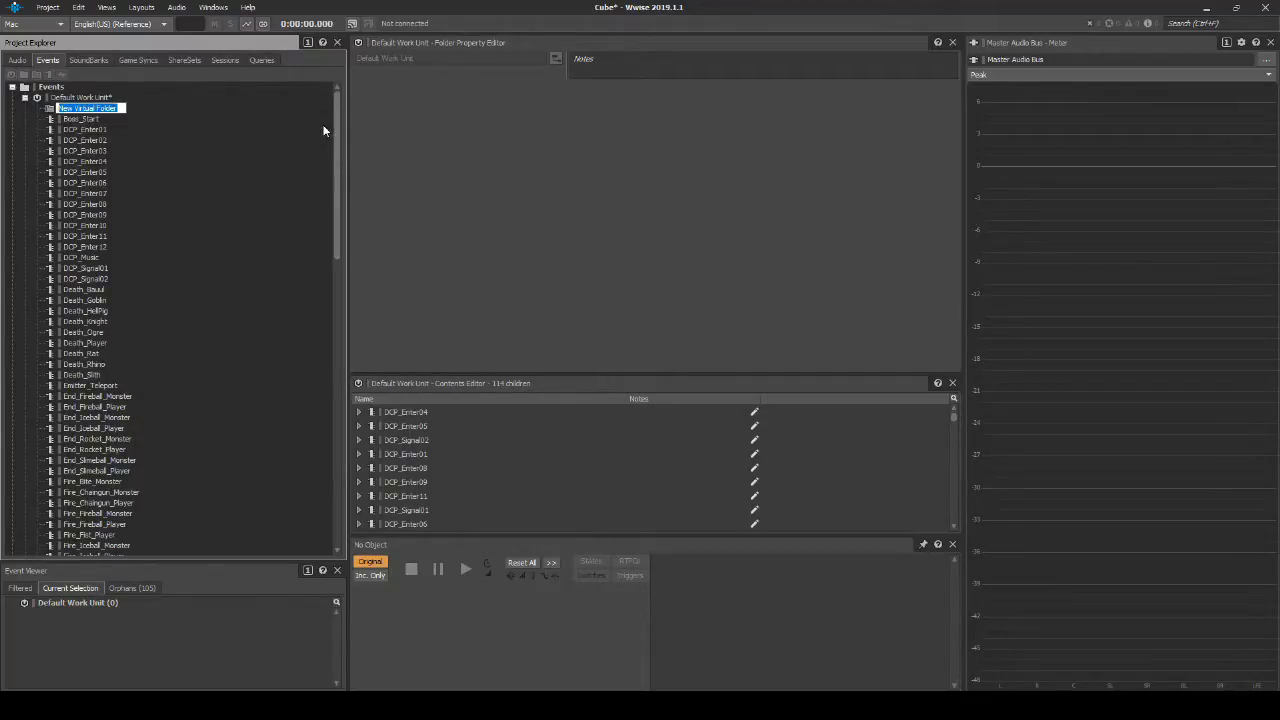
pyautogui.write('UnUse')
# - Move all events from Boss_Start through WeapLoad into the UnUsed folder
pyautogui.click(322, 120)
pyautogui.scroll(-2, 123, 180)
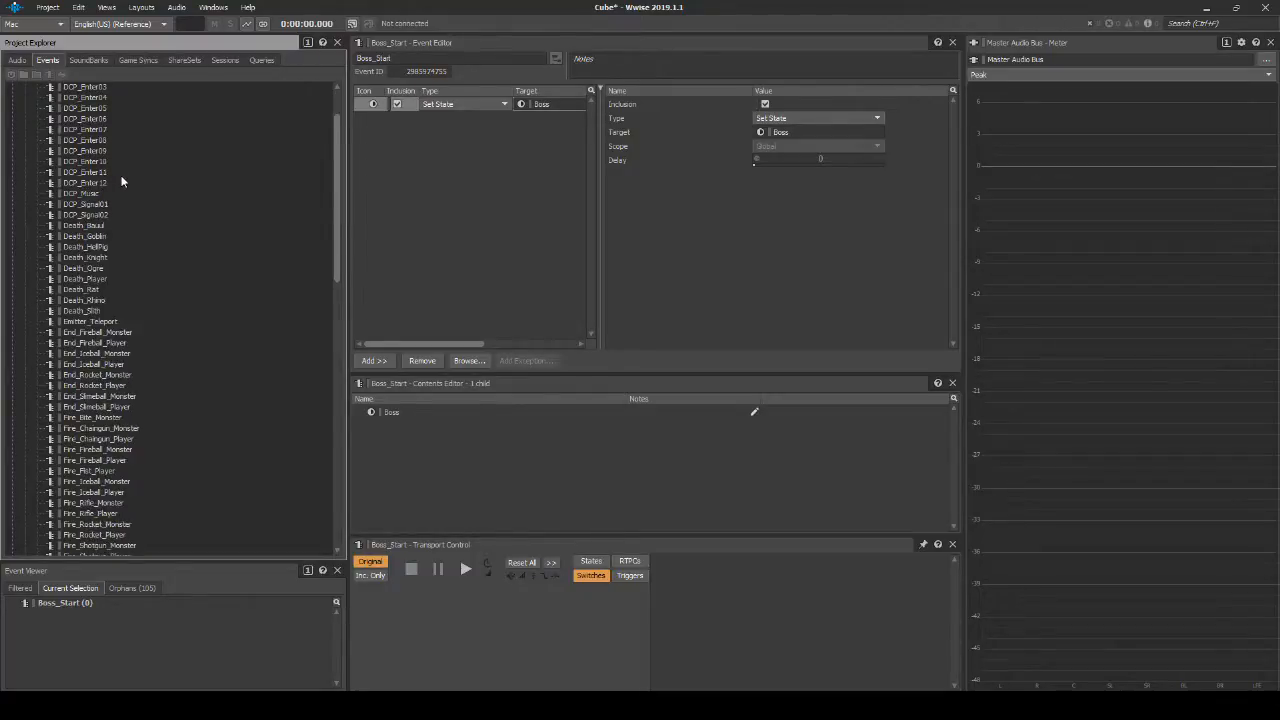
pyautogui.scroll(-15, 120, 182)
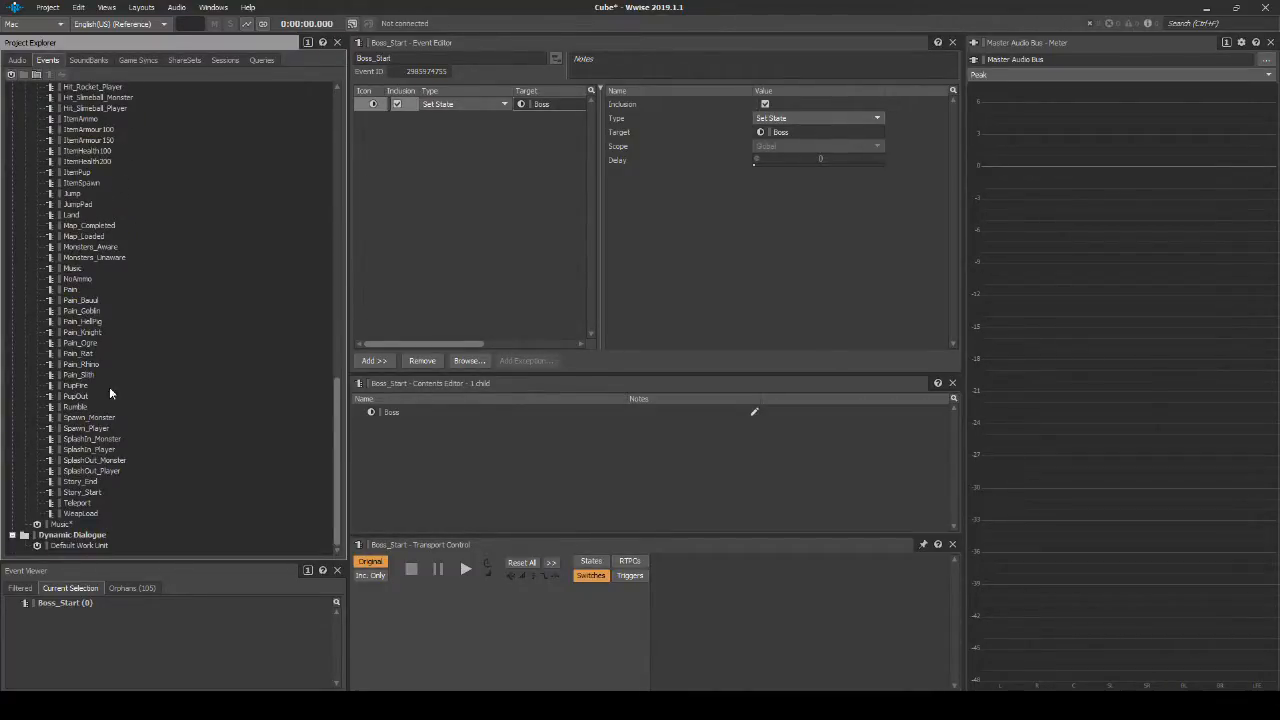
pyautogui.keyDown('shift'); pyautogui.click(96, 512); pyautogui.keyUp('shift')
pyautogui.scroll(20, 113, 273)
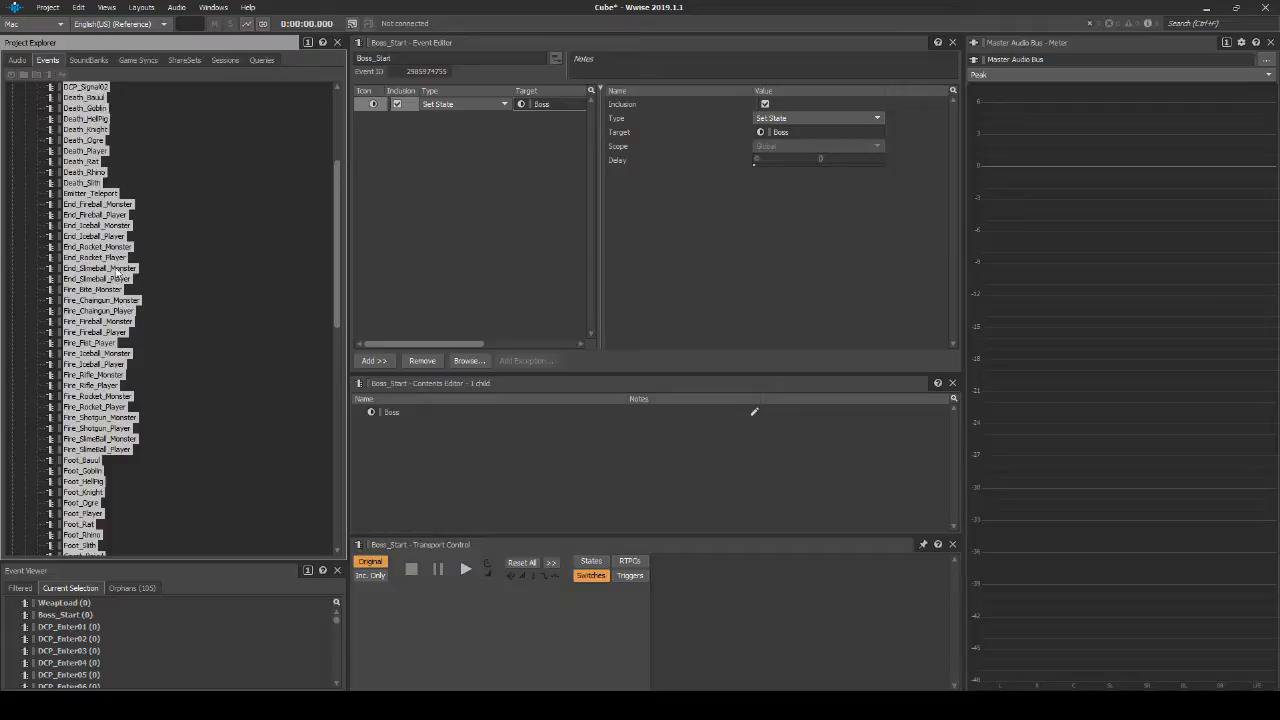
pyautogui.scroll(6, 117, 271)
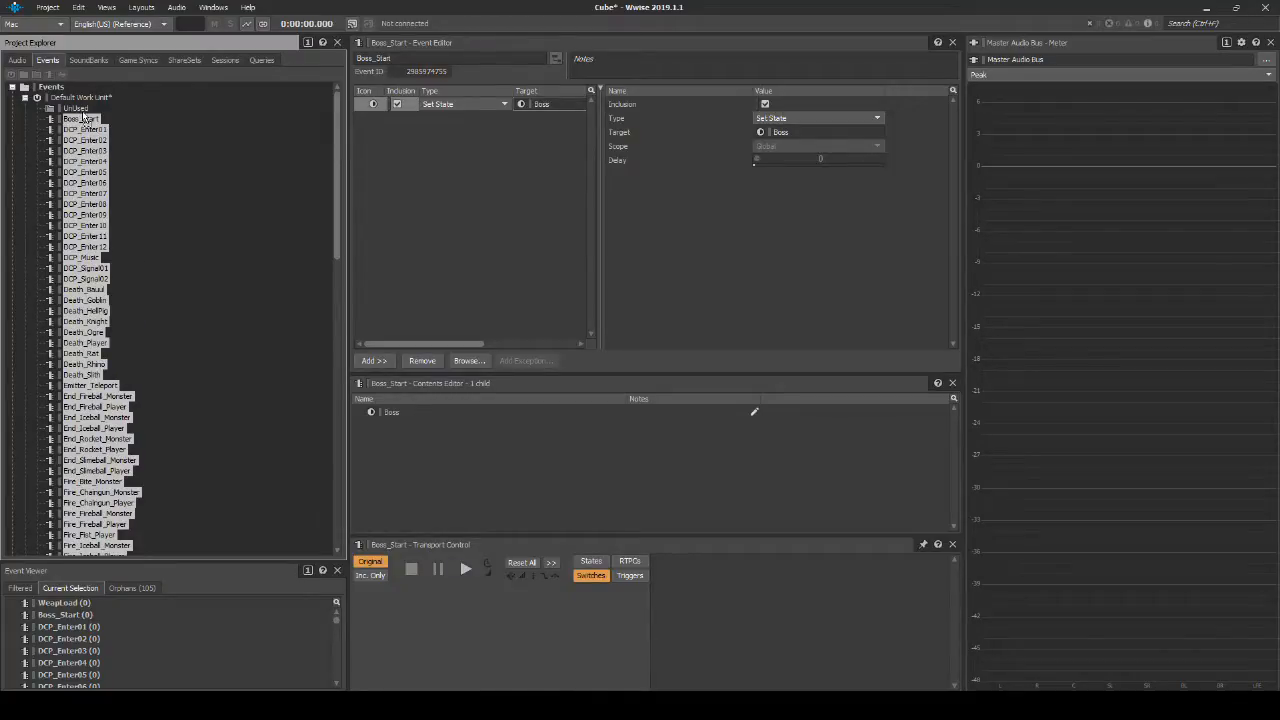
pyautogui.moveTo(84, 118); pyautogui.dragTo(86, 109)
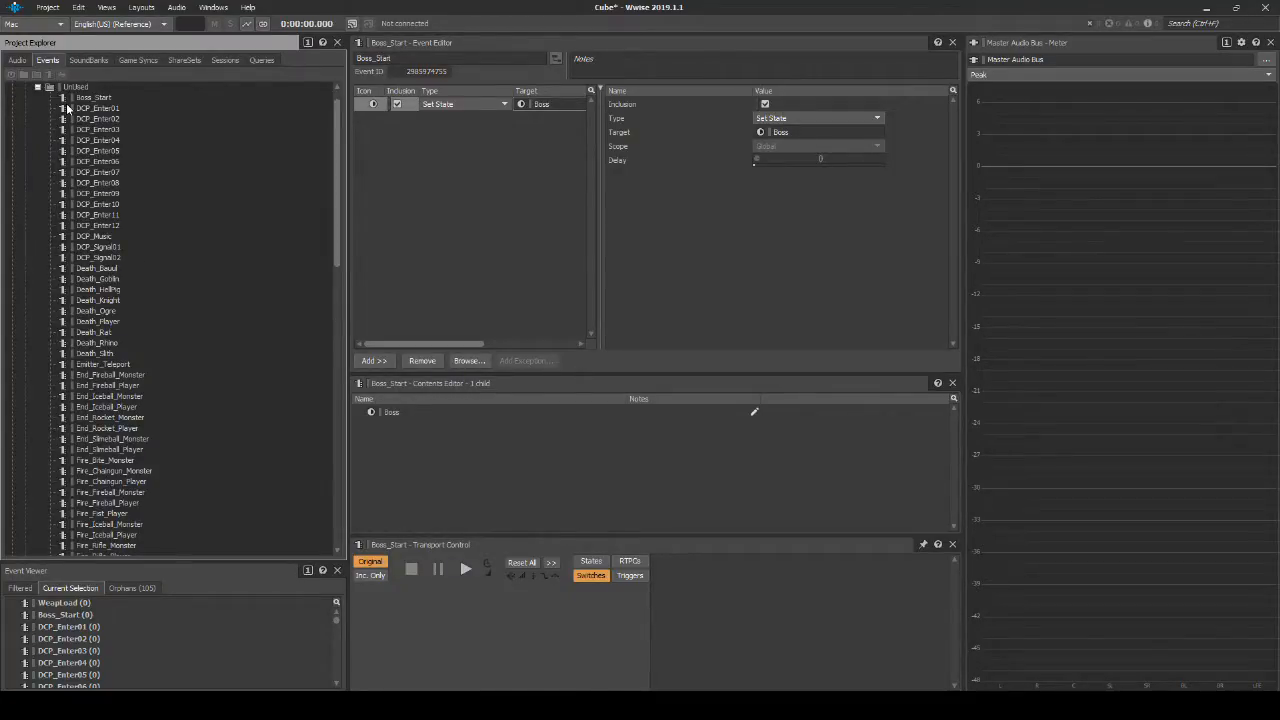
# - Remove the Set State action targeting Boss from the Boss_Start event
pyautogui.click(95, 100)
pyautogui.scroll(1, 108, 104)
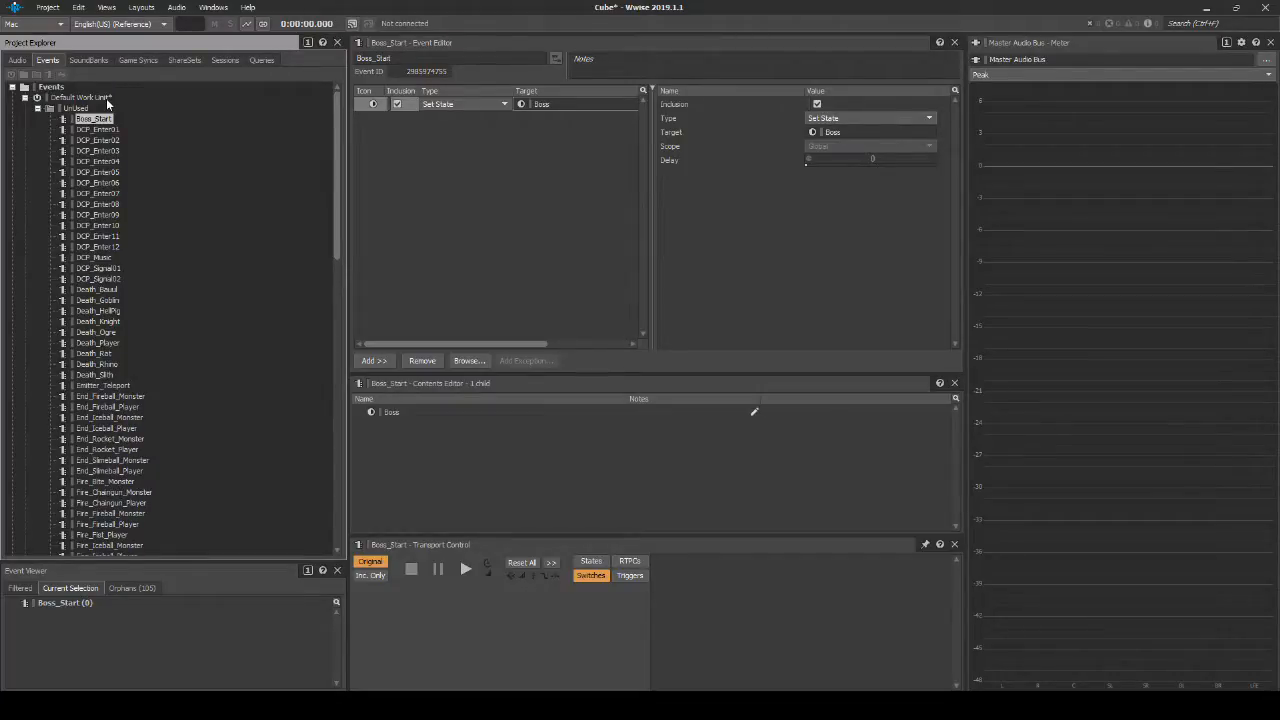
pyautogui.click(184, 138)
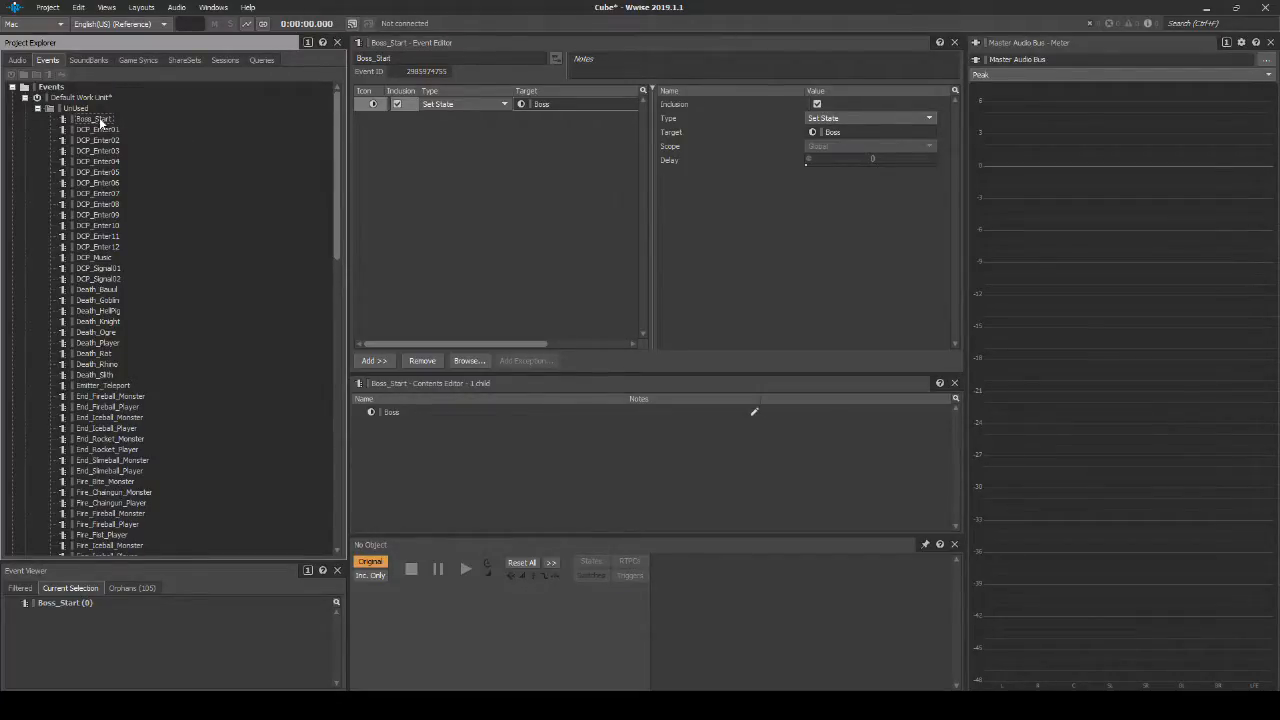
pyautogui.click(96, 119)
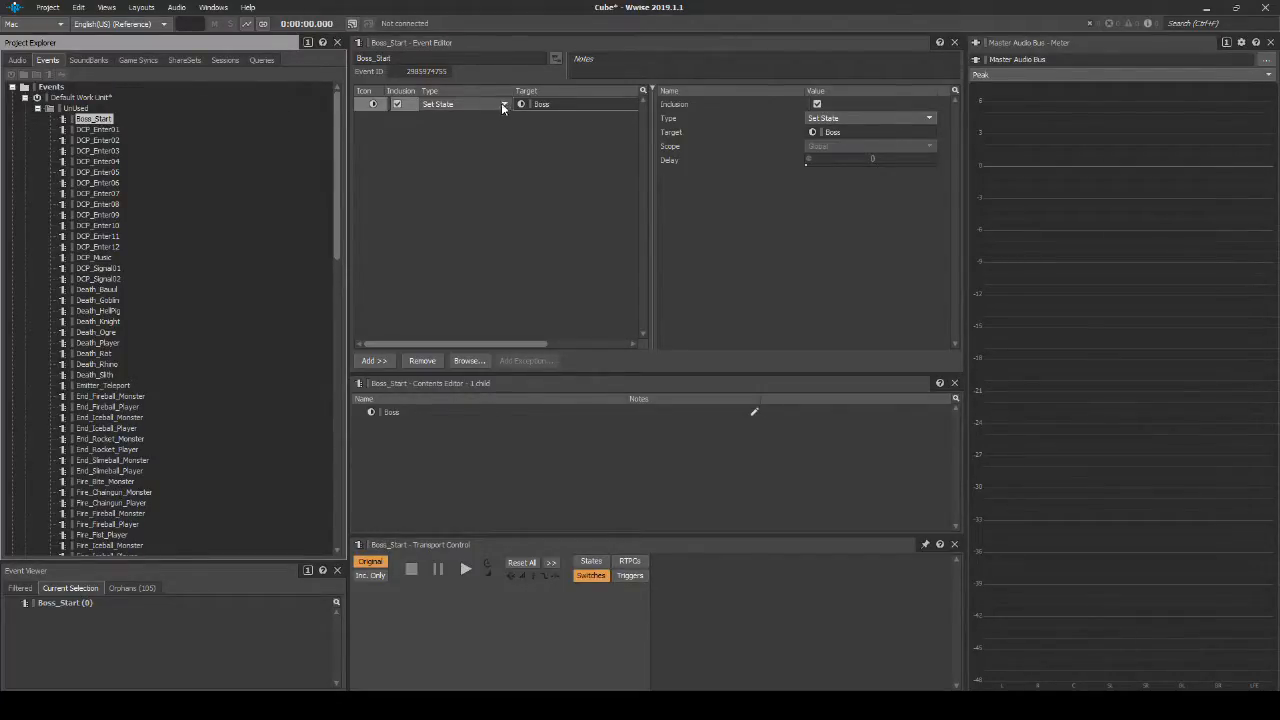
pyautogui.click(563, 106)
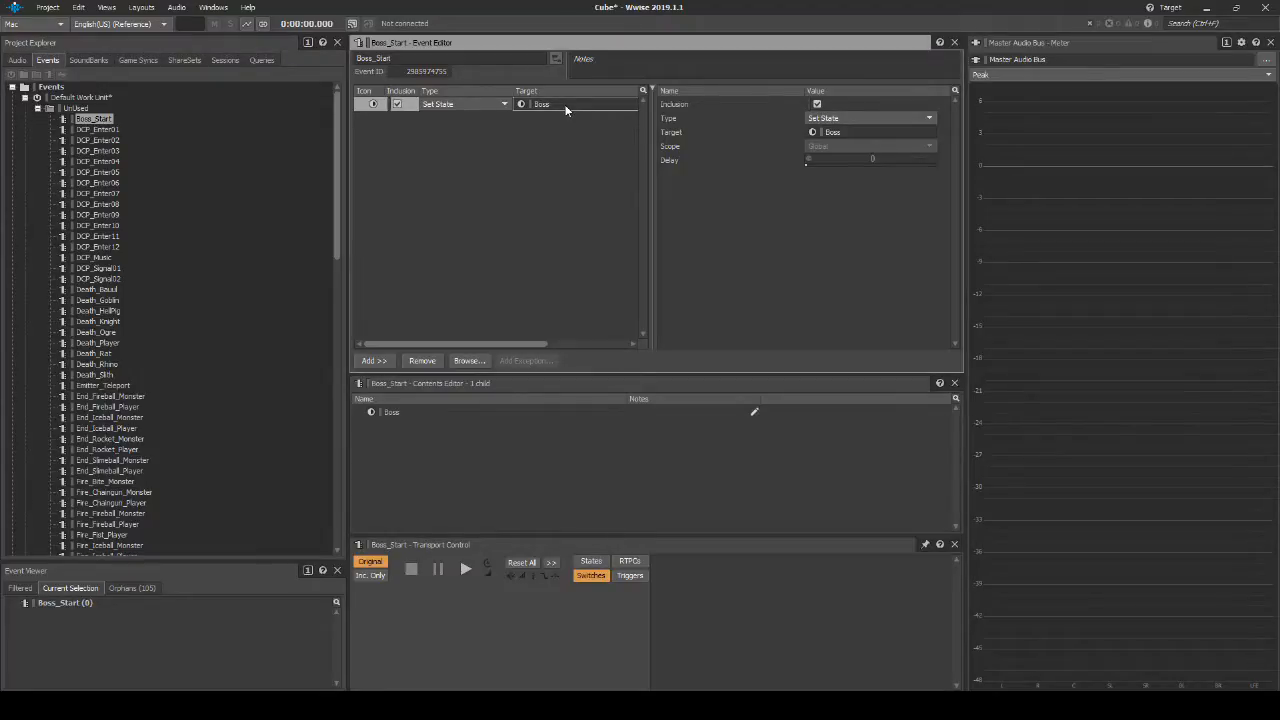
pyautogui.press('Delete')
# - Remove the Play action with the missing enter01 target from the DCP_Enter01 event
pyautogui.click(100, 129)
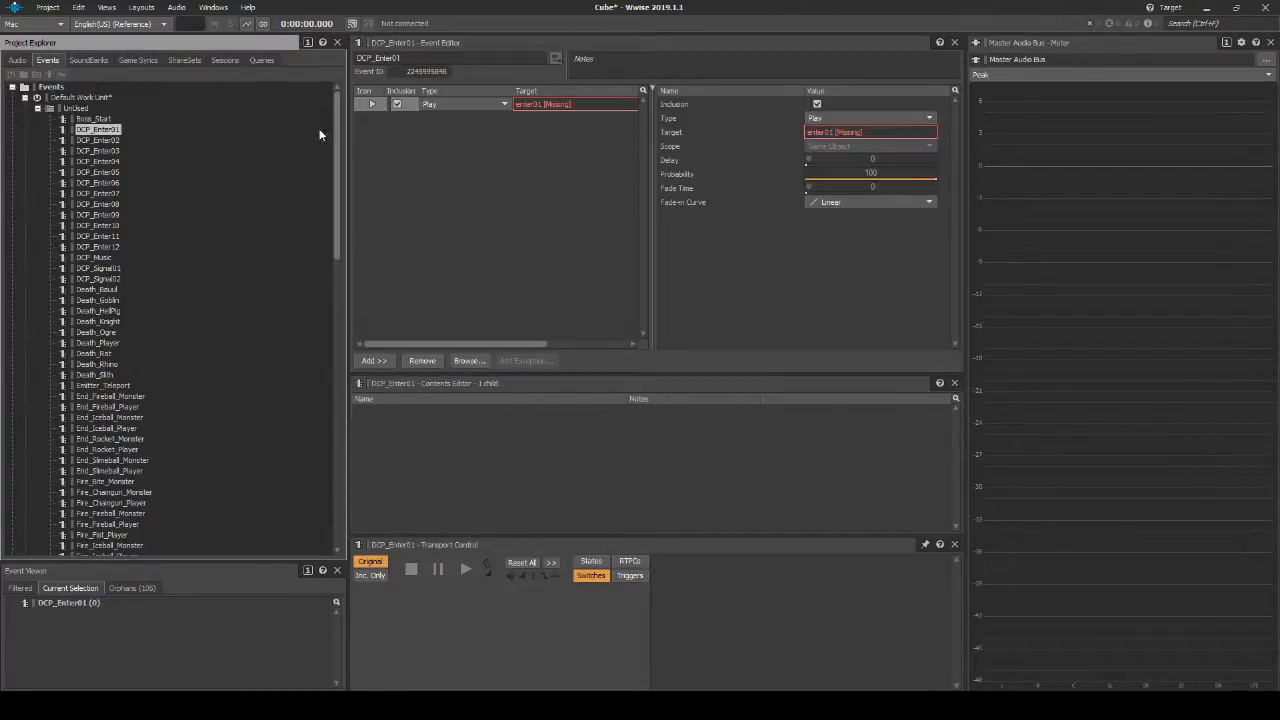
pyautogui.click(585, 104)
pyautogui.press('Delete')
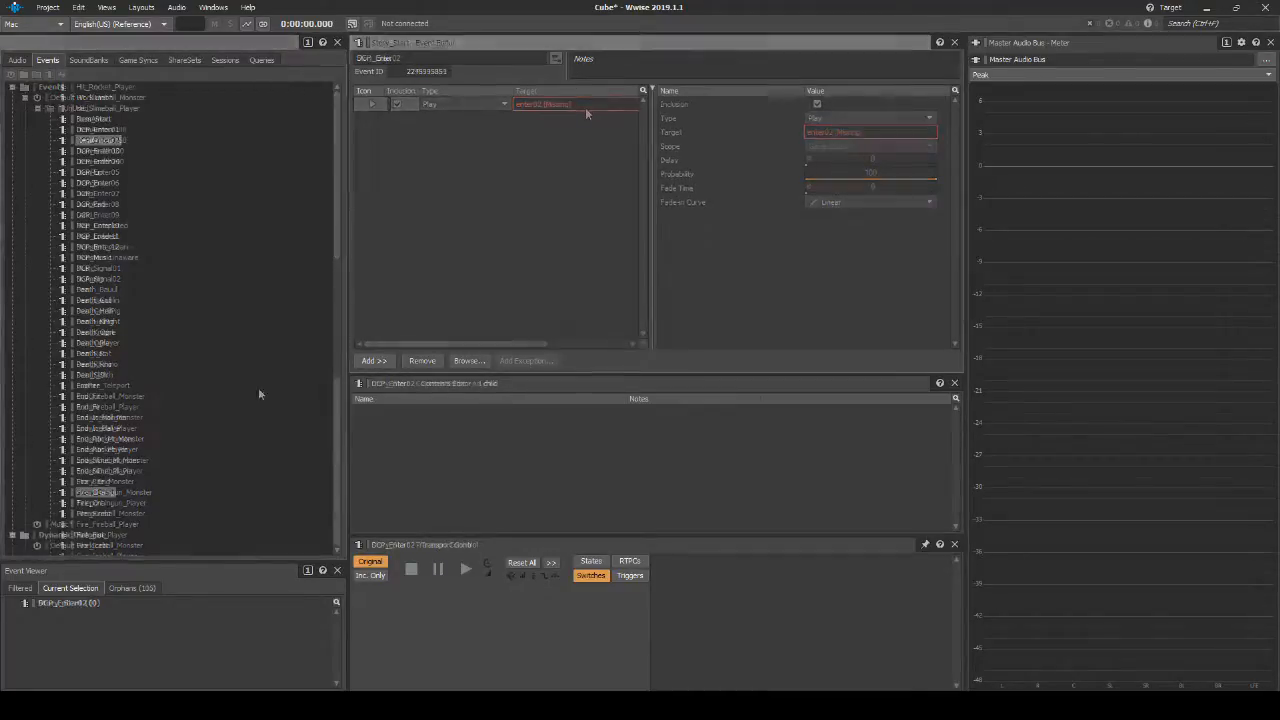
# - Remove the Cymbal_Swell Trigger action from the Teleport event and the Play action from the WeapLoad event
pyautogui.moveTo(547, 120); pyautogui.dragTo(553, 104)
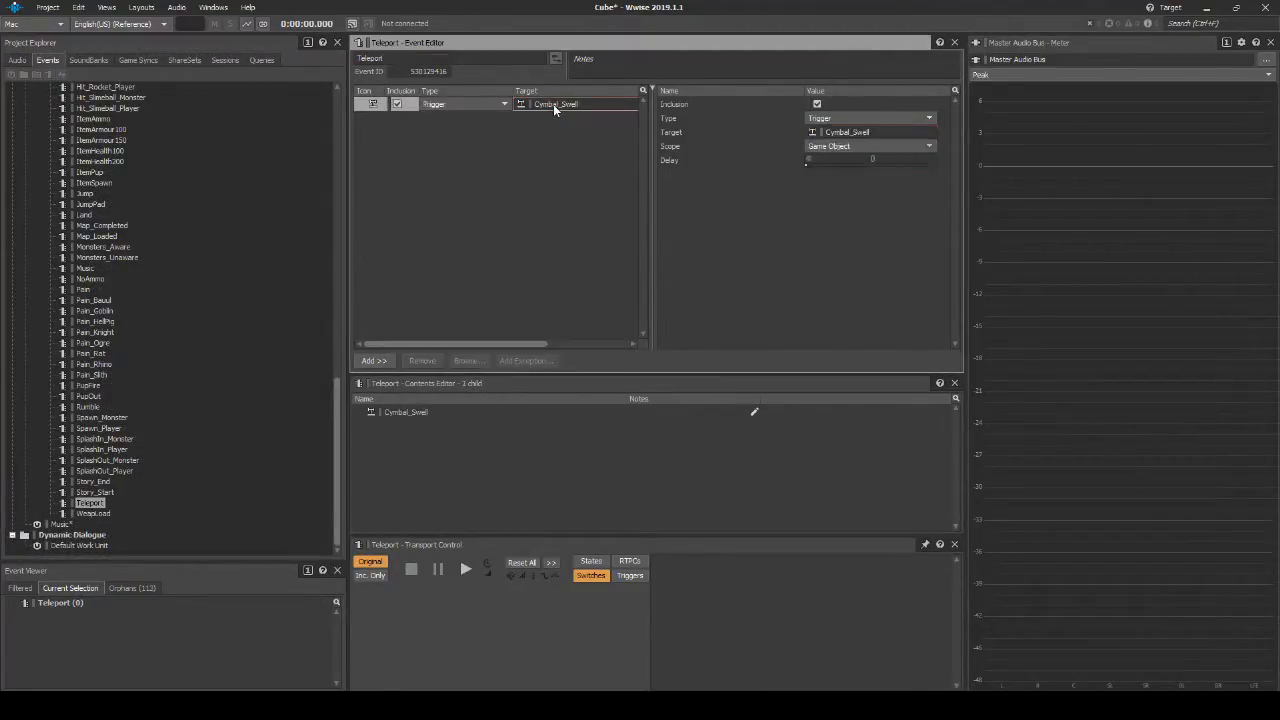
pyautogui.press('Delete')
pyautogui.click(95, 513)
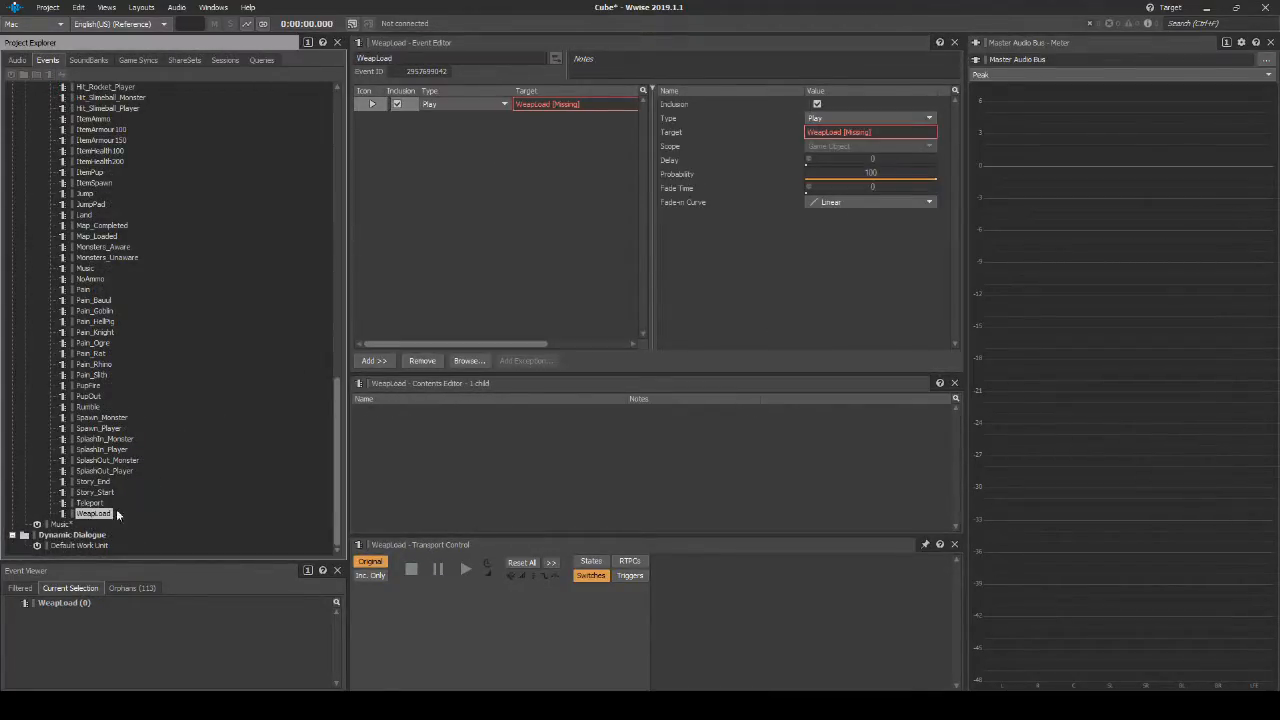
pyautogui.press('Delete')
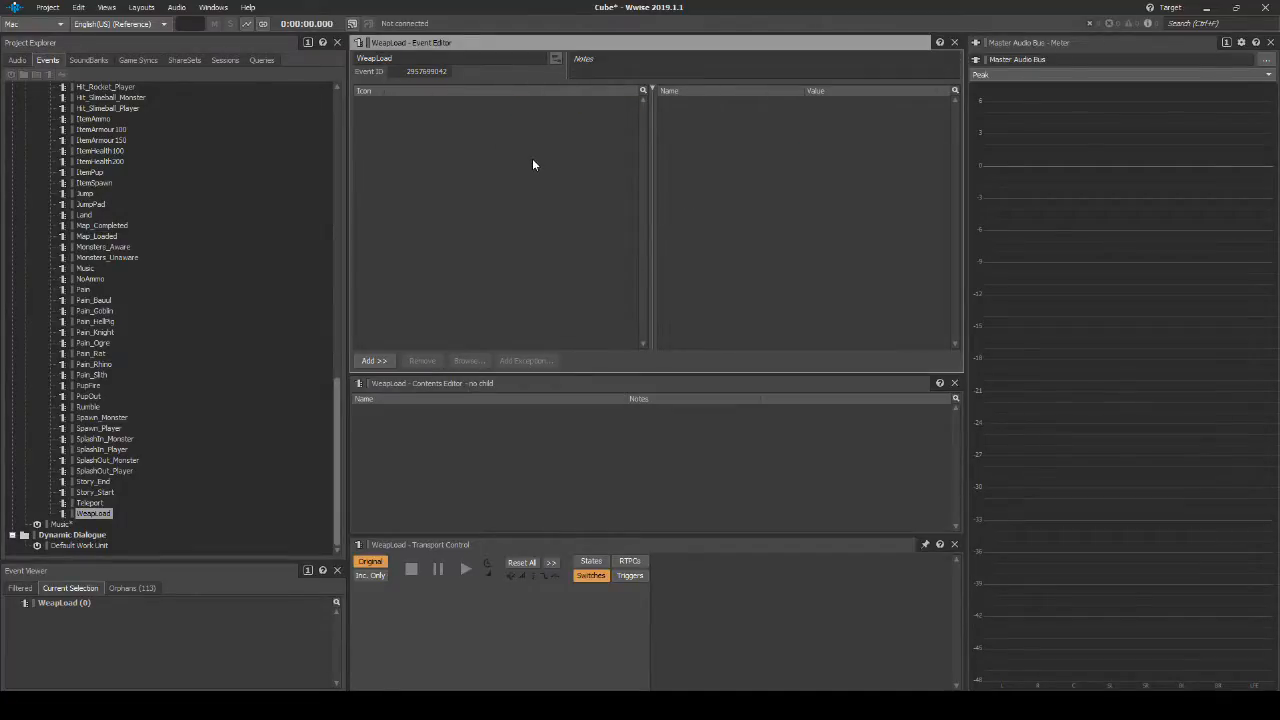
pyautogui.moveTo(339, 460); pyautogui.dragTo(339, 165)
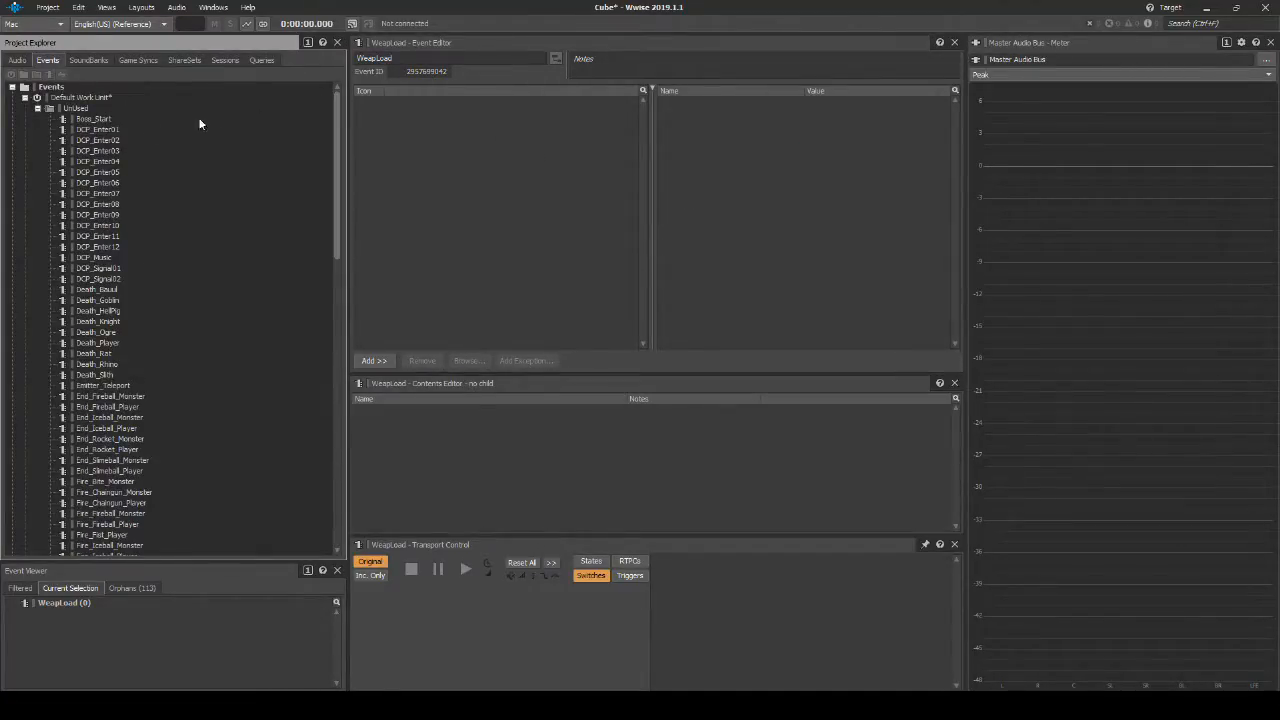
# - Add a new Play action to the Boss_Start event
pyautogui.click(94, 118)
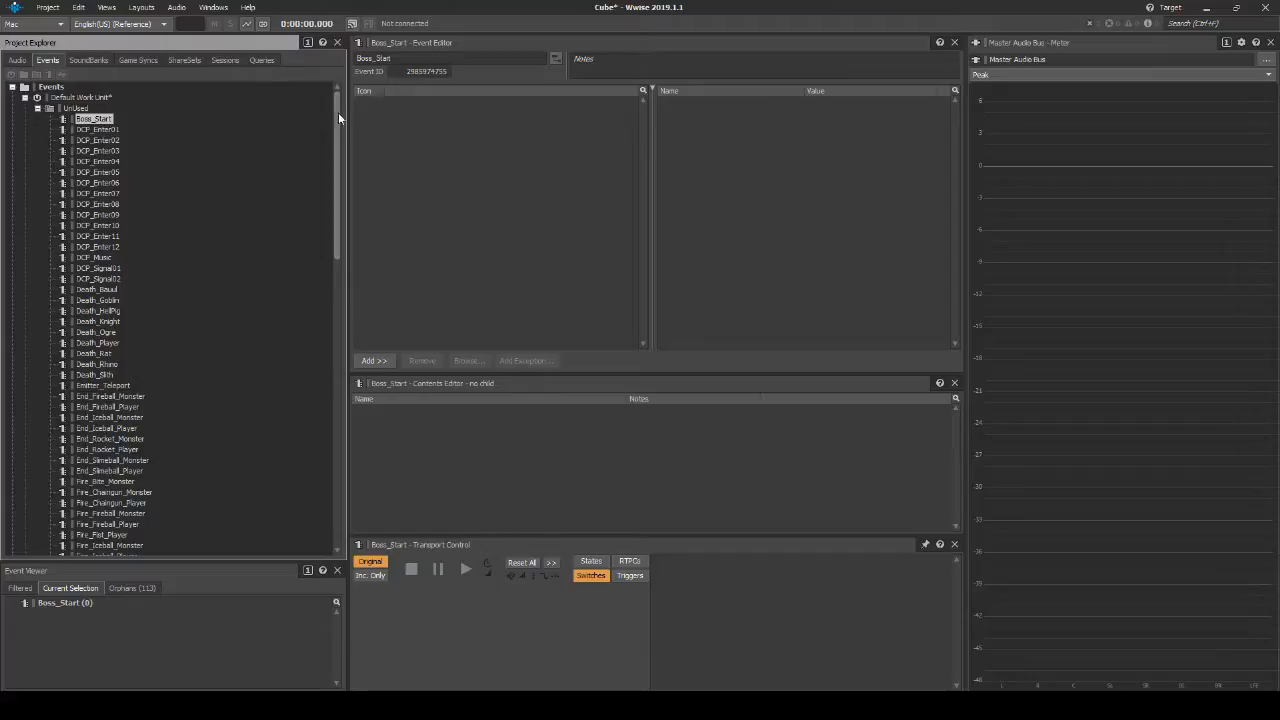
pyautogui.rightClick(394, 119)
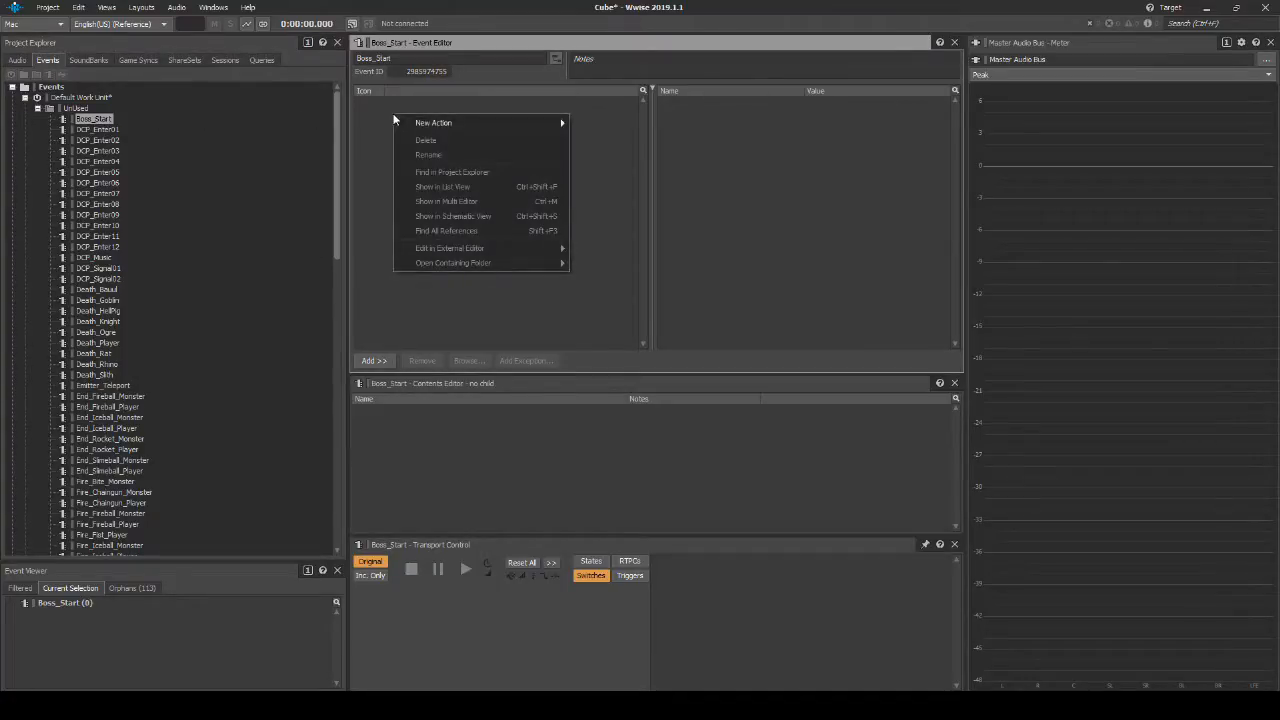
pyautogui.moveTo(435, 123)
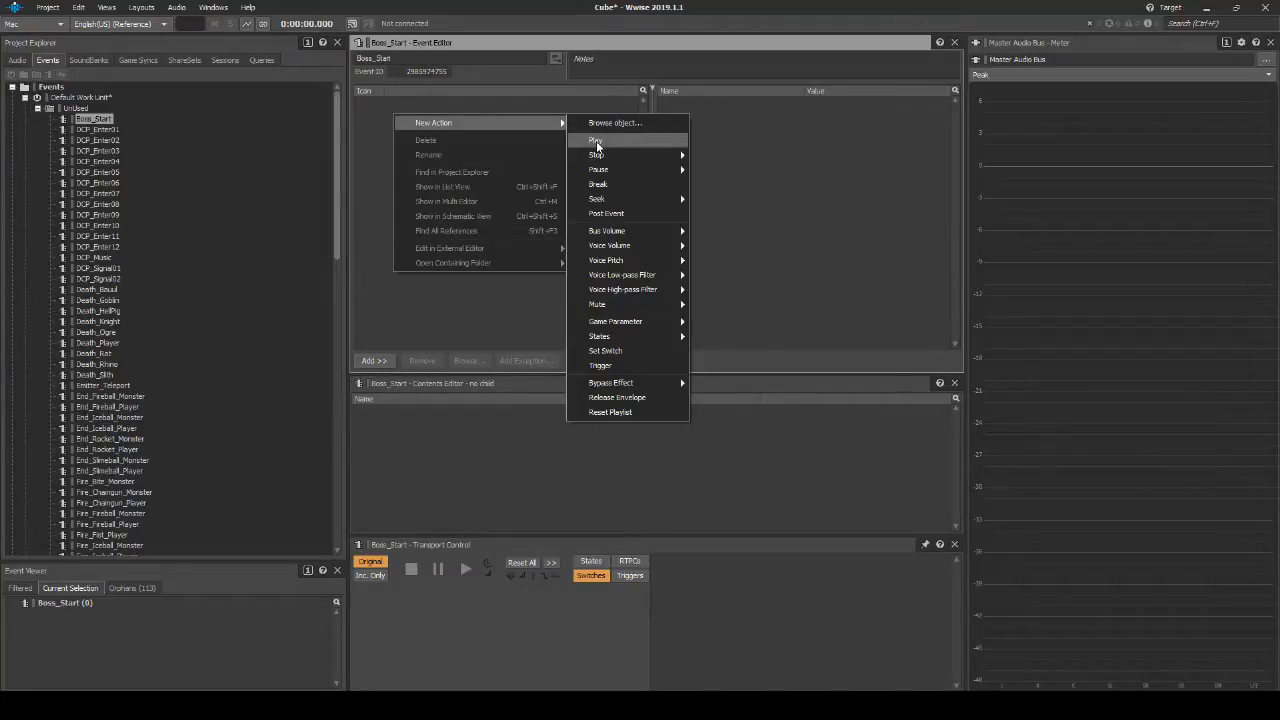
pyautogui.click(595, 141)
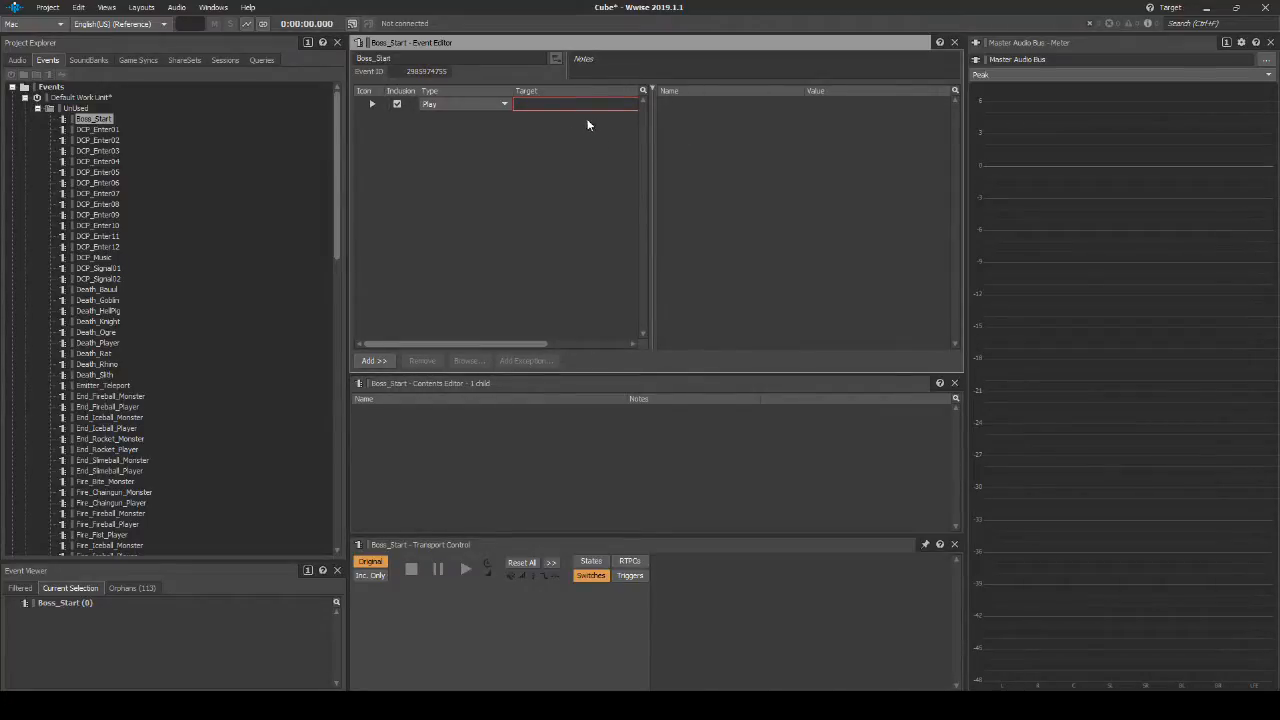
# - Try browsing the project for Placeholder_Silence_One_Shot as the Play action's target, and undo that target assignment
pyautogui.rightClick(528, 104)
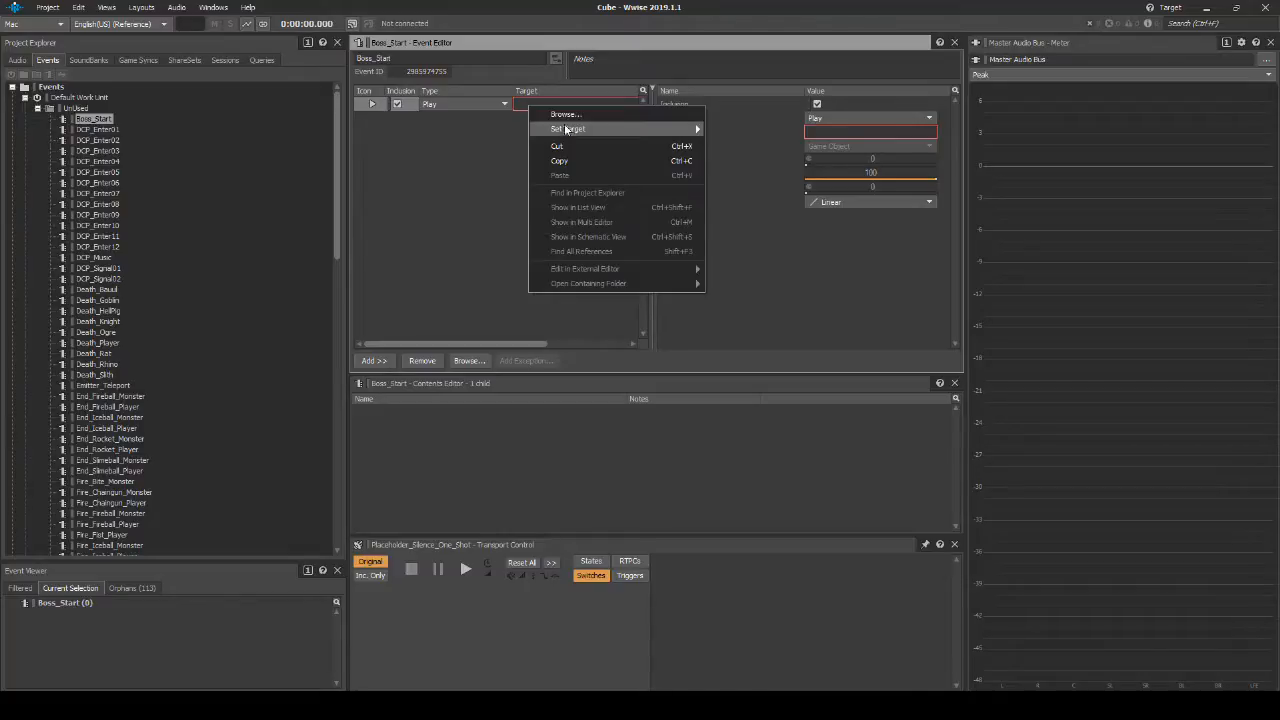
pyautogui.moveTo(572, 135)
pyautogui.click(739, 146)
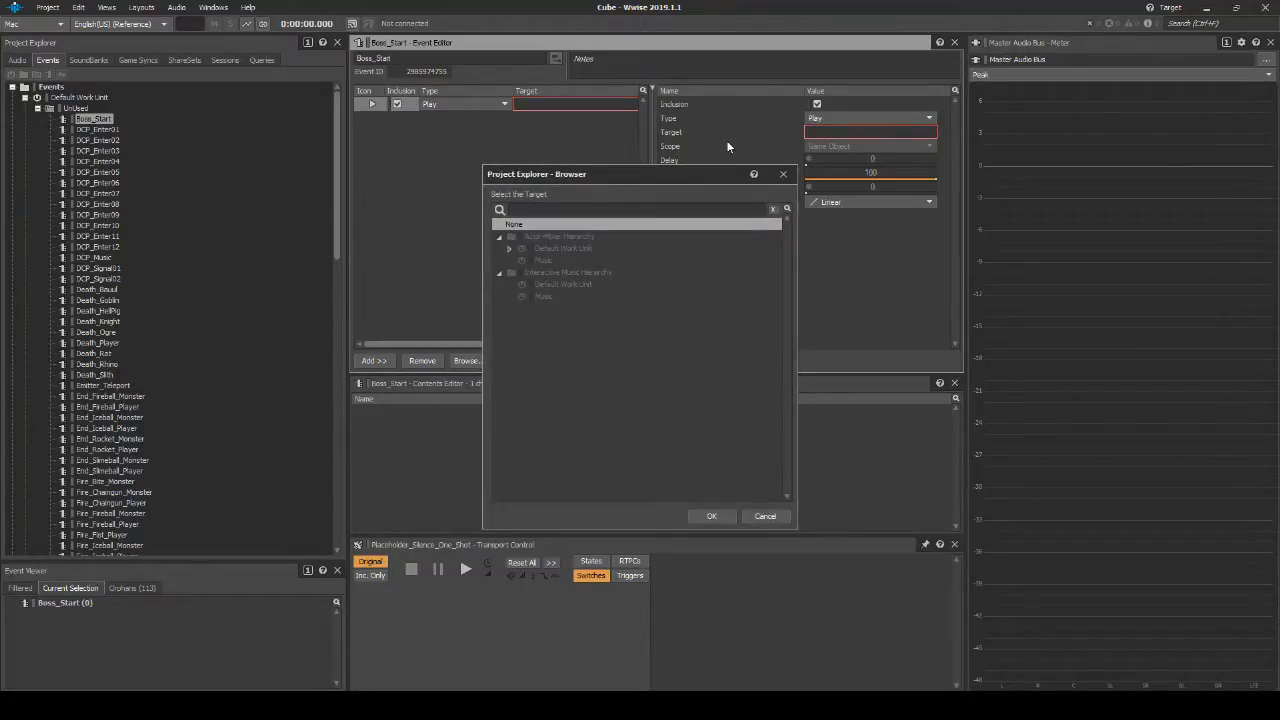
pyautogui.click(509, 249)
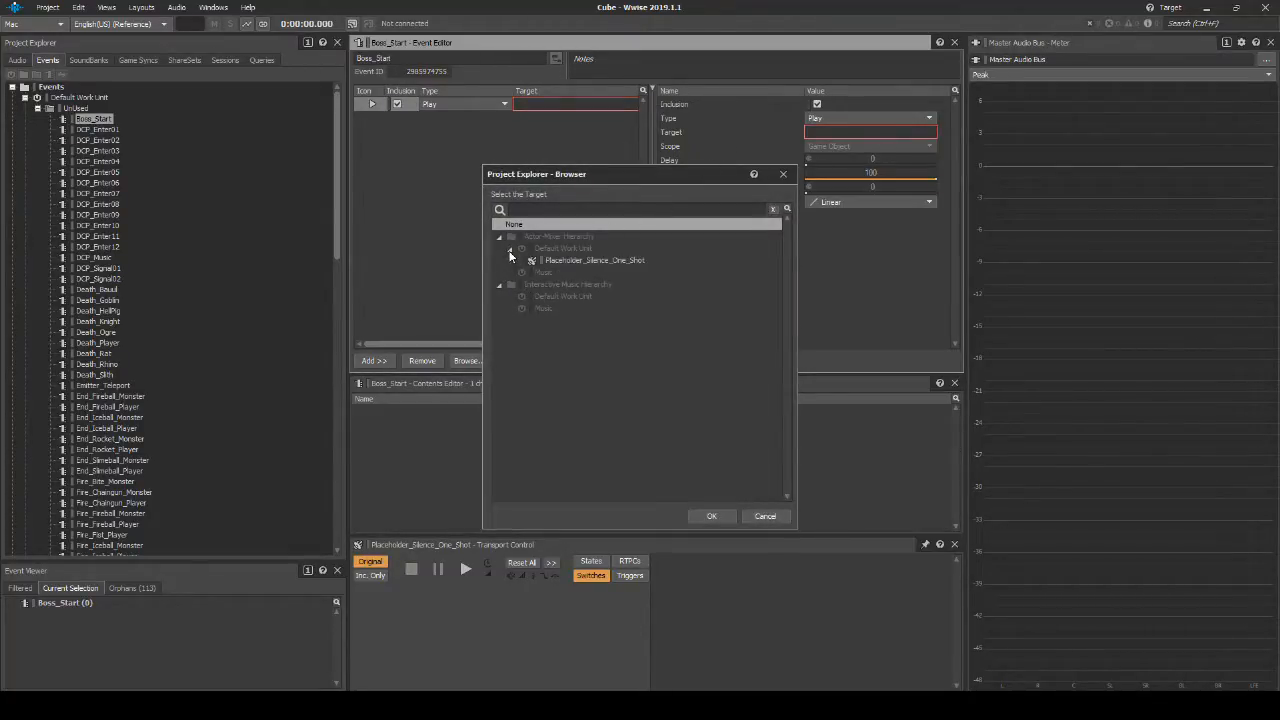
pyautogui.click(571, 259)
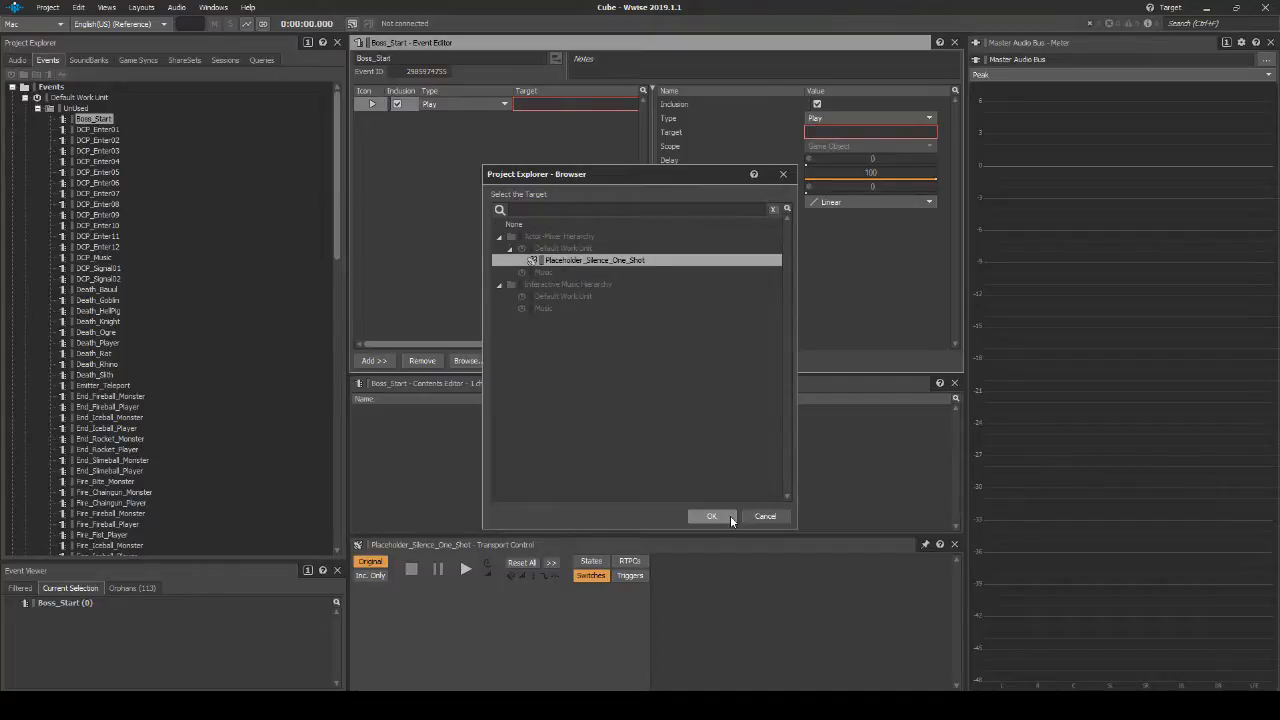
pyautogui.click(714, 517)
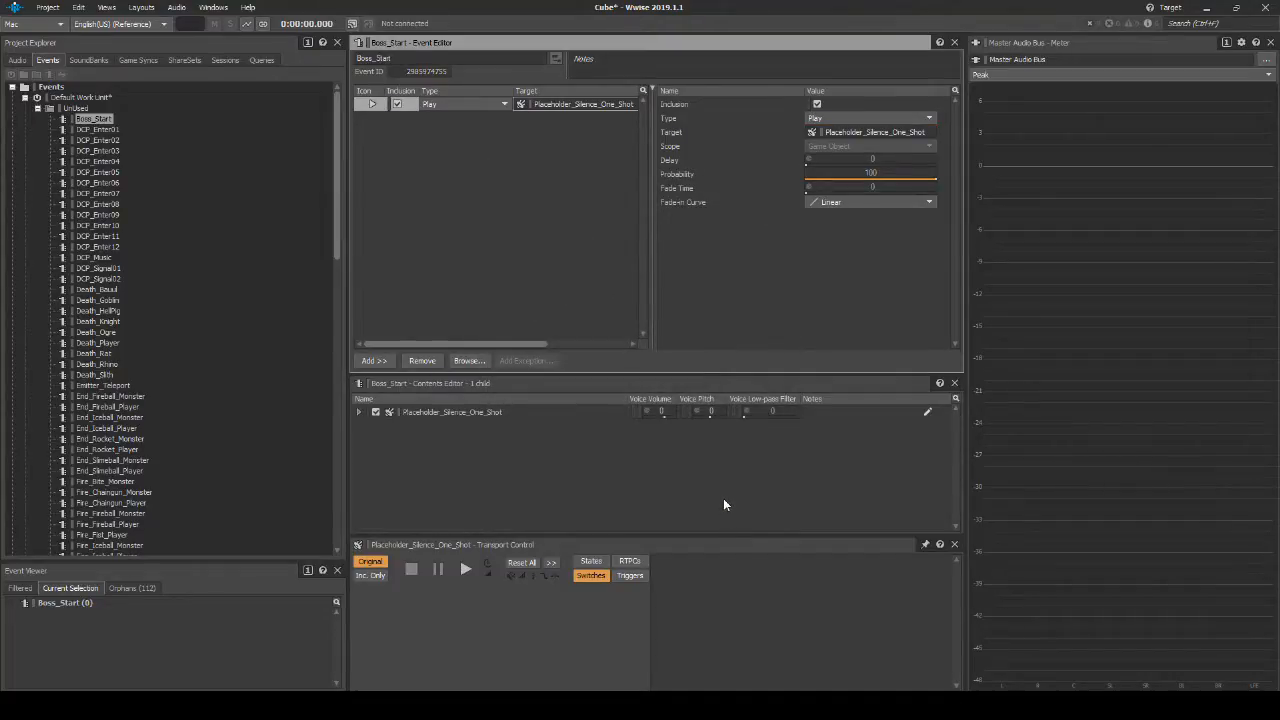
pyautogui.hotkey('ctrl', 'z')
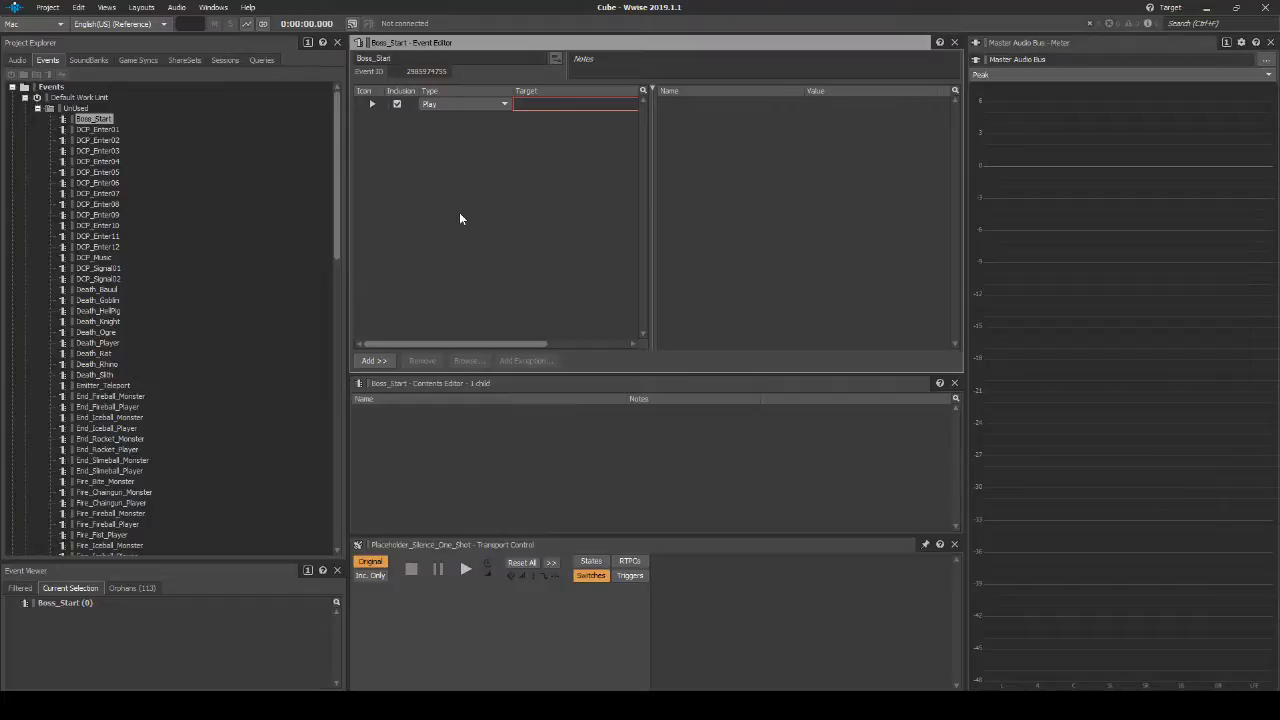
# - Assign Placeholder_Silence_One_Shot from the Actor-Mixer Hierarchy as the target of the Boss_Start Play action
pyautogui.click(17, 60)
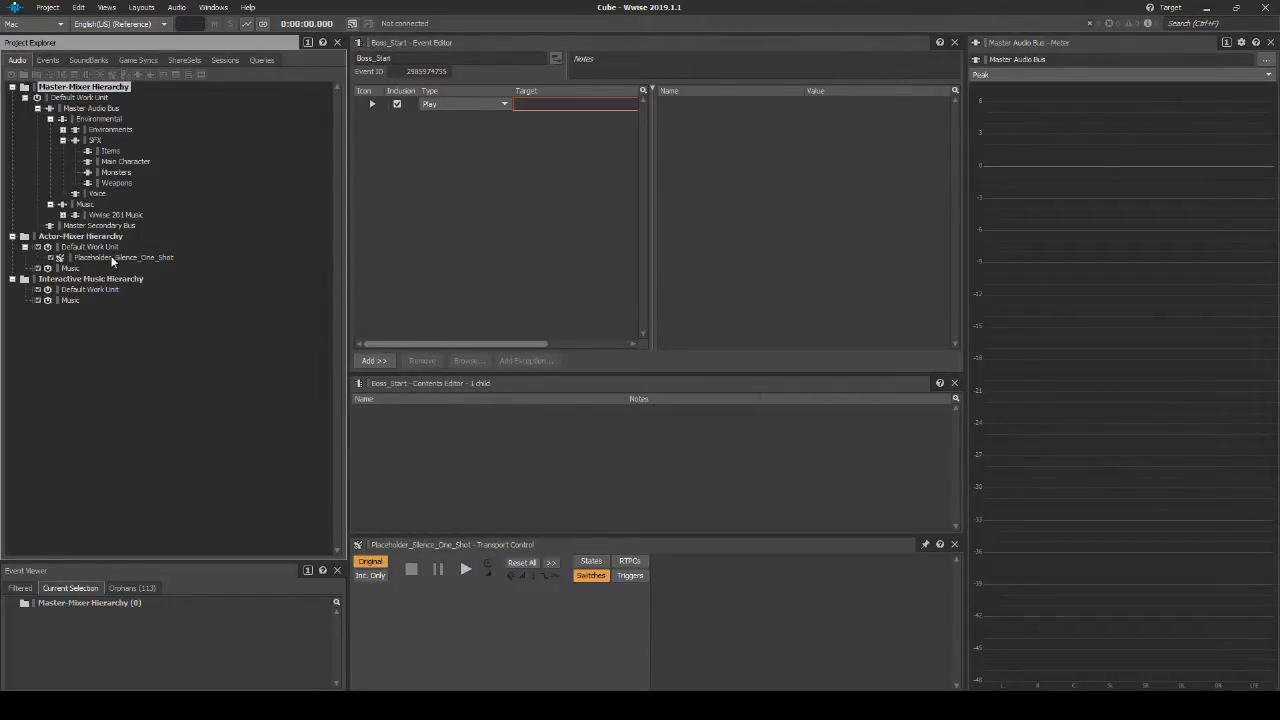
pyautogui.moveTo(115, 258); pyautogui.dragTo(560, 106)
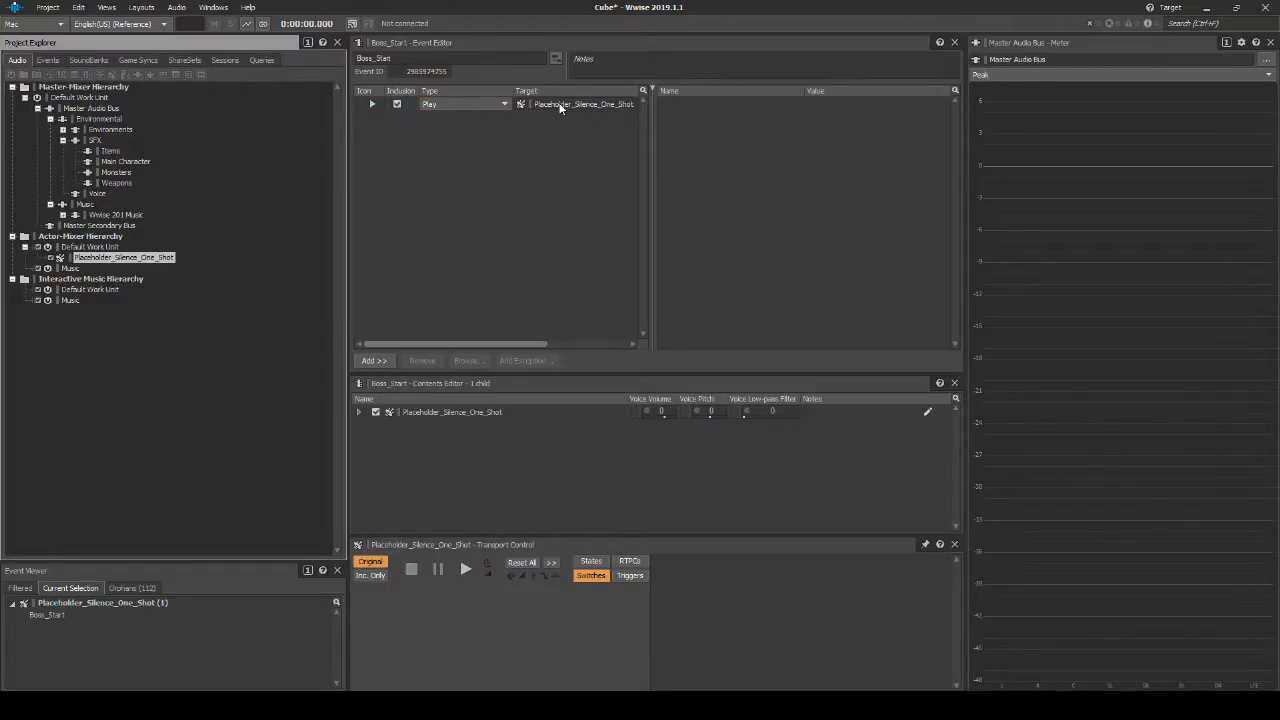
pyautogui.click(552, 106)
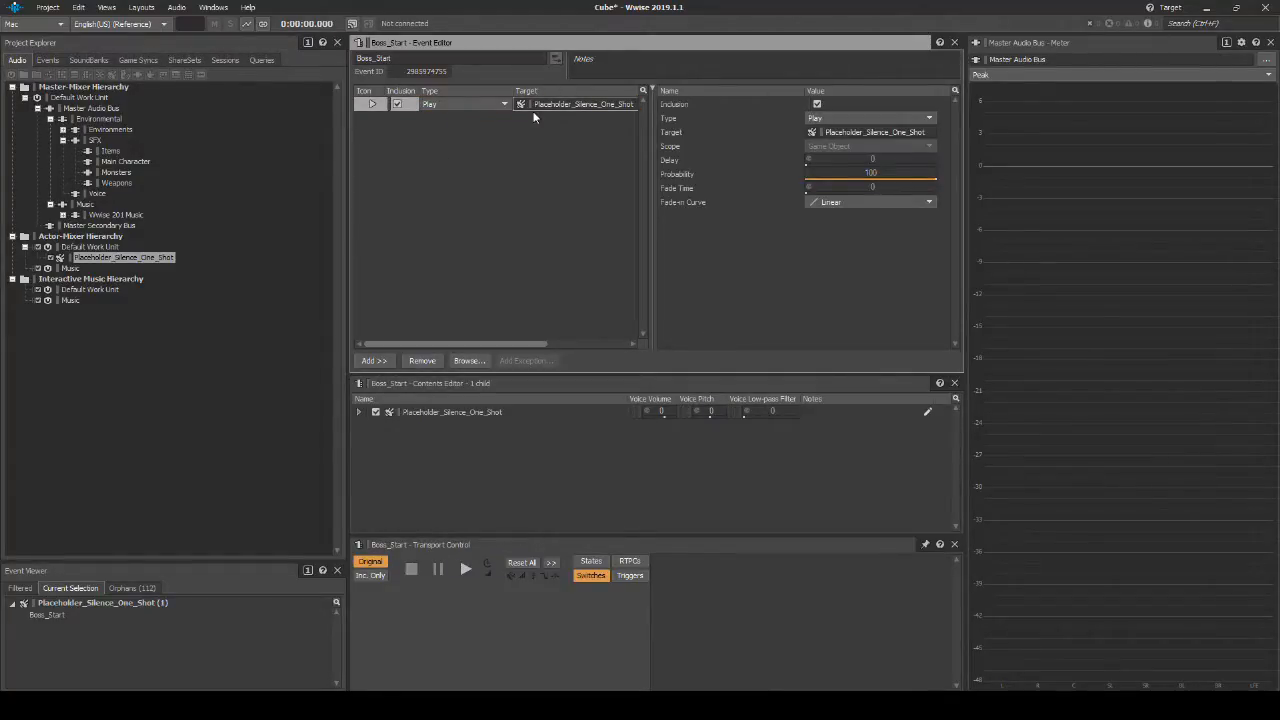
# - Copy the Boss_Start Play action targeting Placeholder_Silence_One_Shot into the DCP_Enter01 and DCP_Enter02 events
pyautogui.click(47, 60)
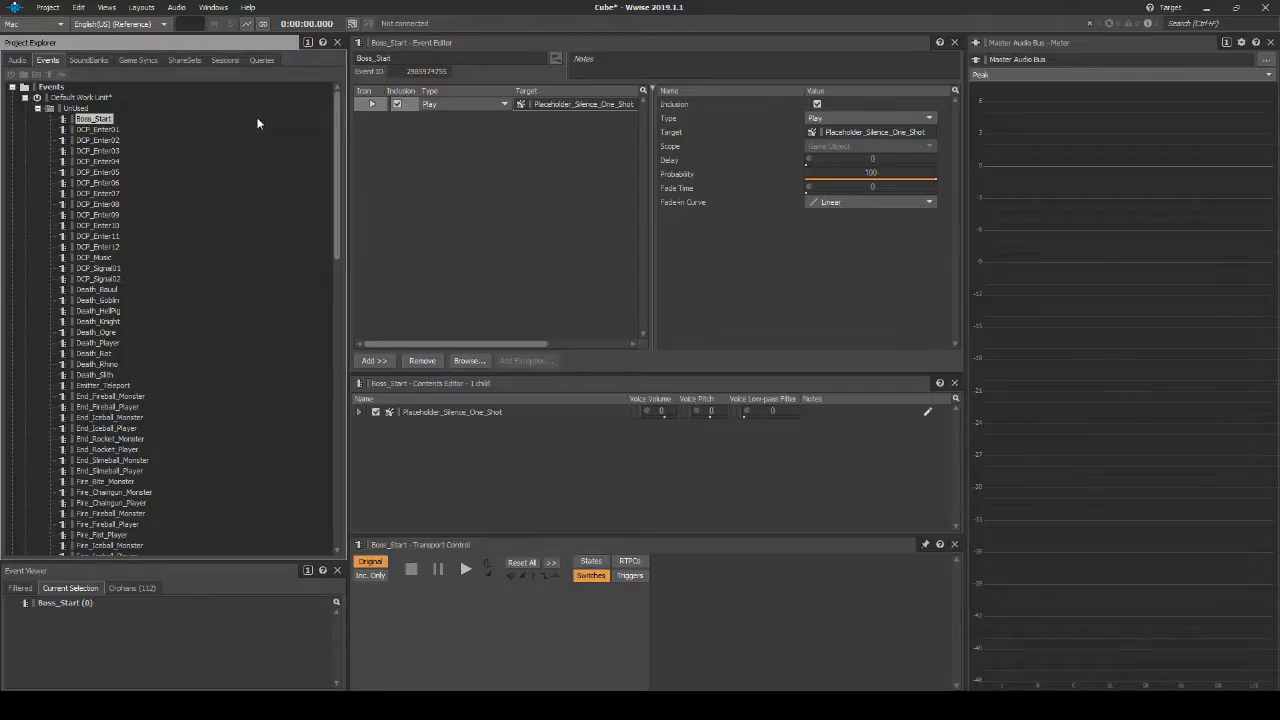
pyautogui.click(522, 107)
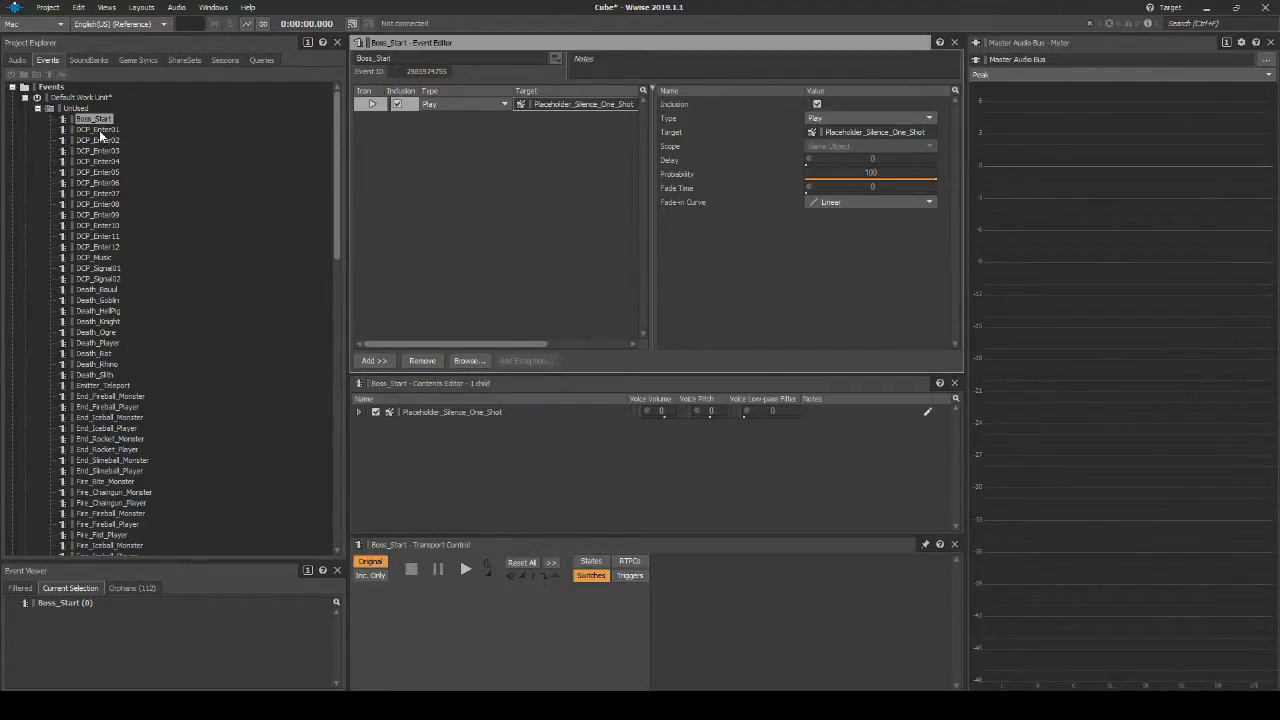
pyautogui.click(101, 130)
pyautogui.click(508, 131)
pyautogui.hotkey('ctrl', 'v')
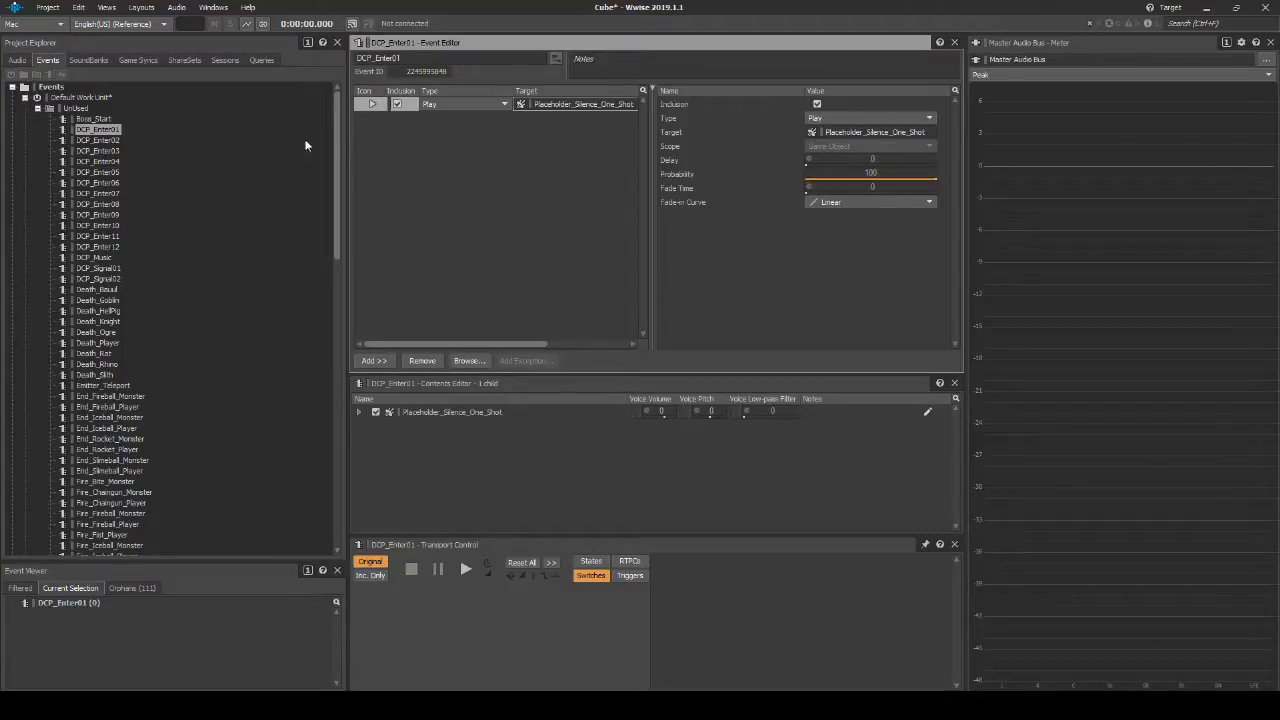
pyautogui.click(112, 141)
pyautogui.click(492, 150)
pyautogui.hotkey('ctrl', 'v')
# - Paste the placeholder Play action into the Teleport and WeapLoad events, and save the project
pyautogui.scroll(-15, 122, 146)
pyautogui.click(89, 503)
pyautogui.click(434, 237)
pyautogui.hotkey('ctrl', 'v')
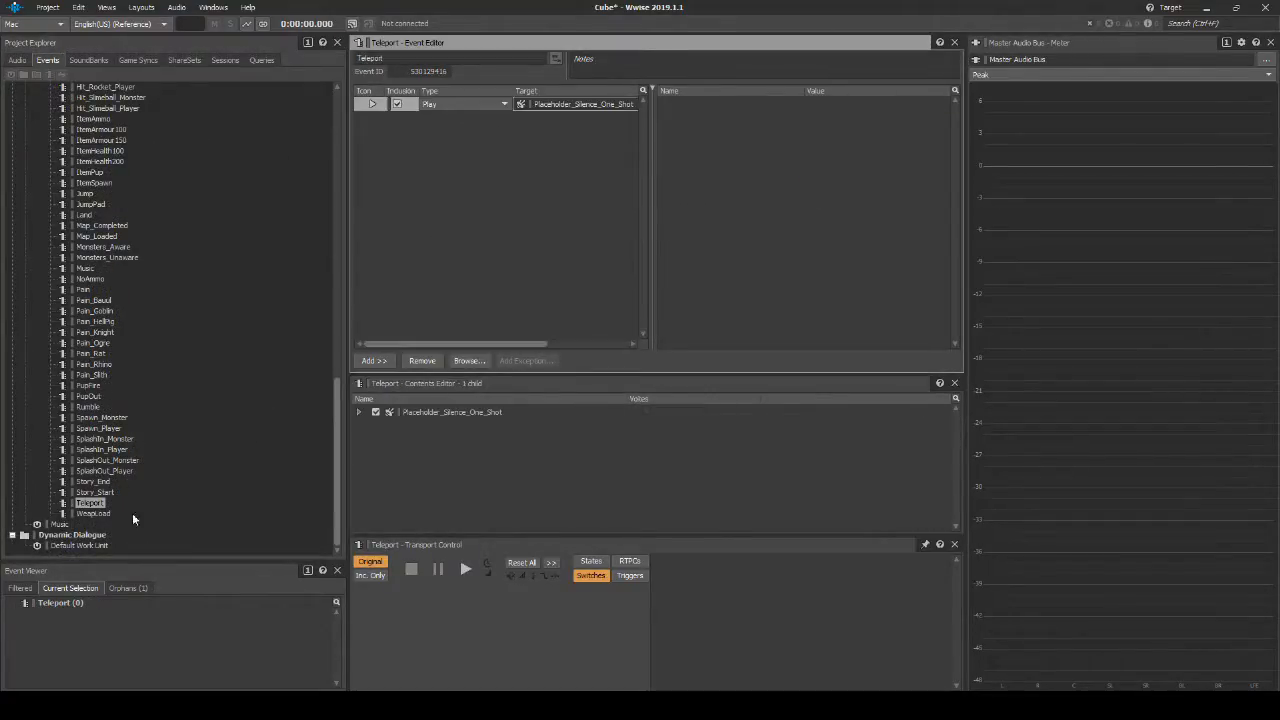
pyautogui.click(93, 513)
pyautogui.click(464, 238)
pyautogui.hotkey('ctrl', 'v')
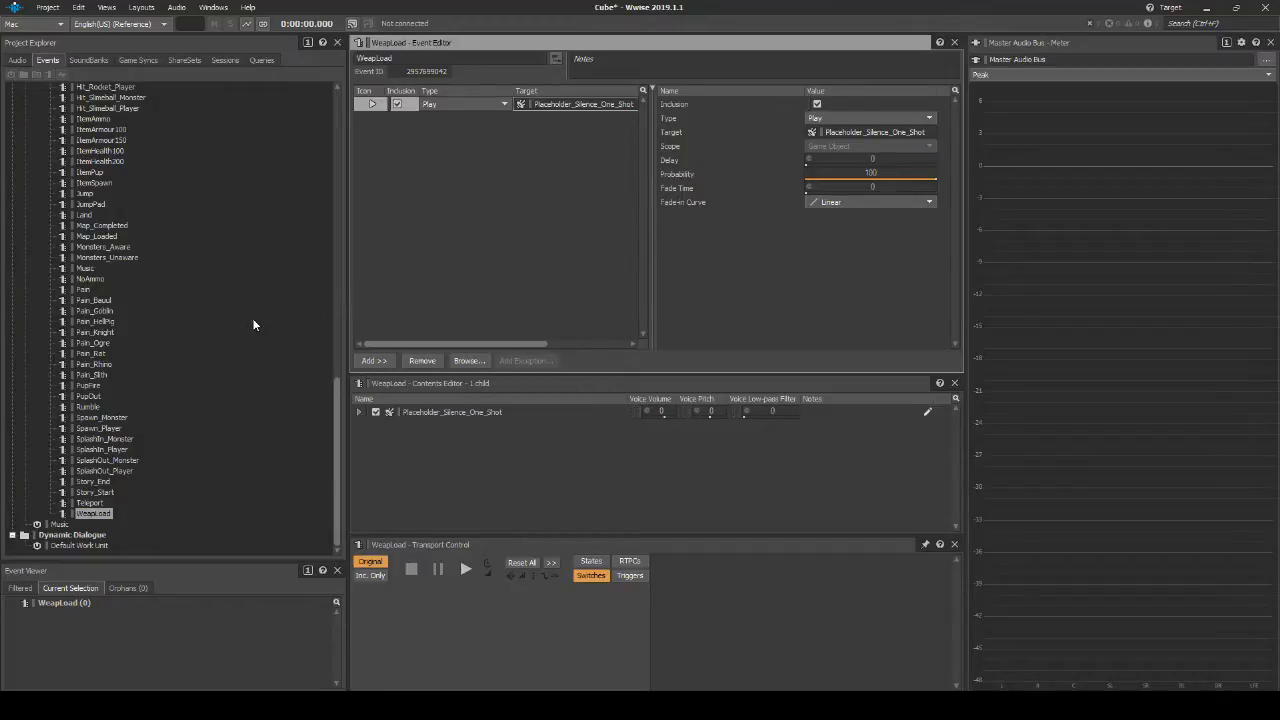
pyautogui.click(48, 8)
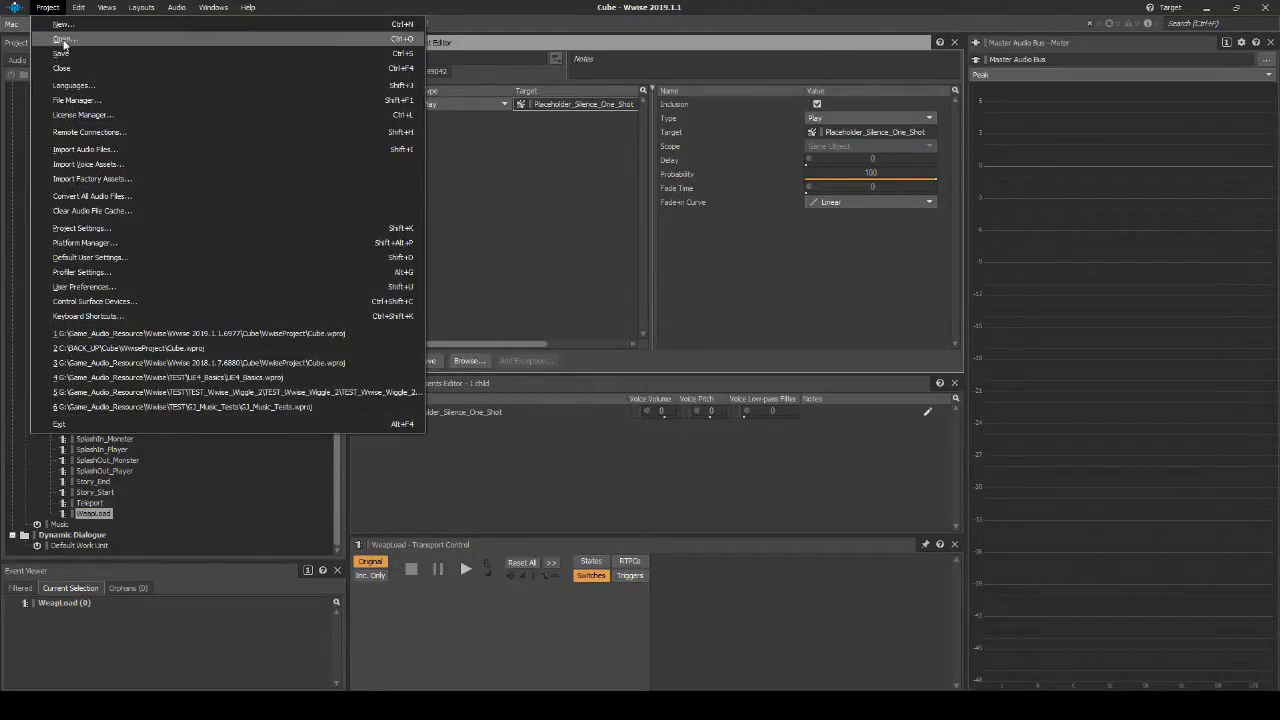
pyautogui.click(66, 55)
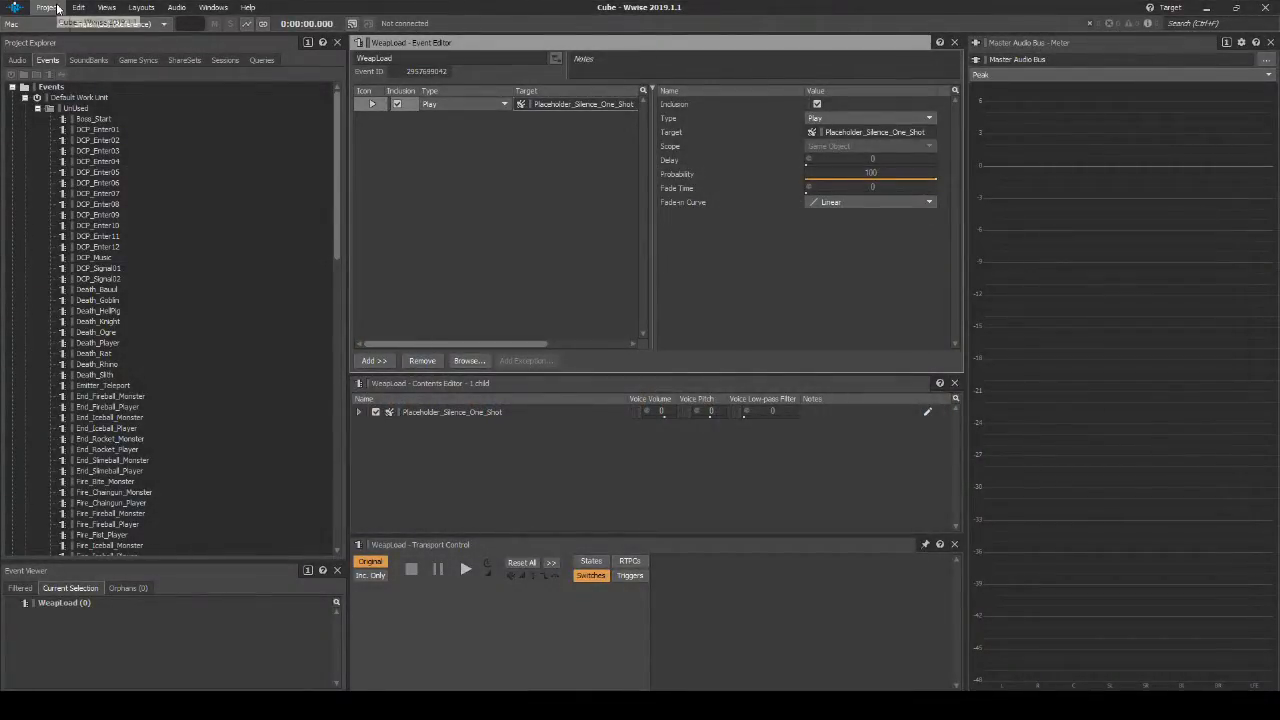
# - Open the File Manager and show the project's source files
pyautogui.click(57, 8)
pyautogui.click(78, 100)
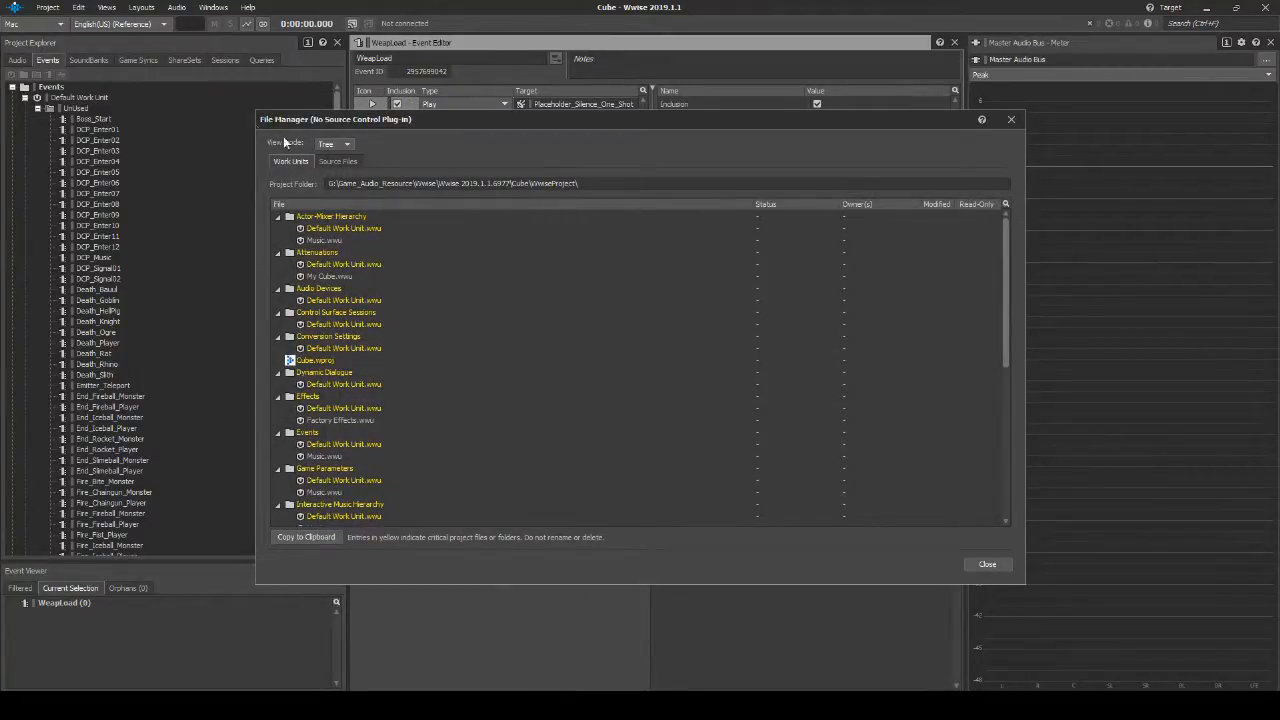
pyautogui.click(339, 163)
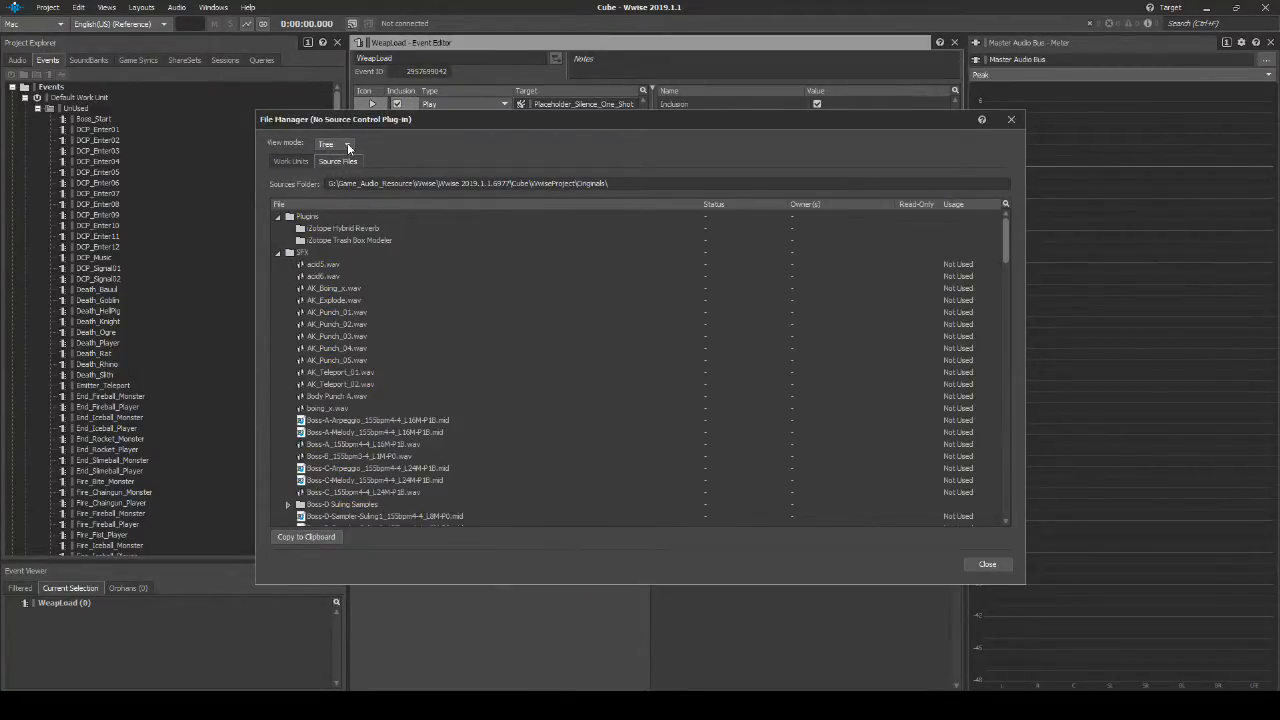
pyautogui.click(348, 147)
pyautogui.click(348, 147)
# - Delete all source files listed in the SFX folder down to weapload.wav, including its subfolders in the selection
pyautogui.scroll(-20, 324, 265)
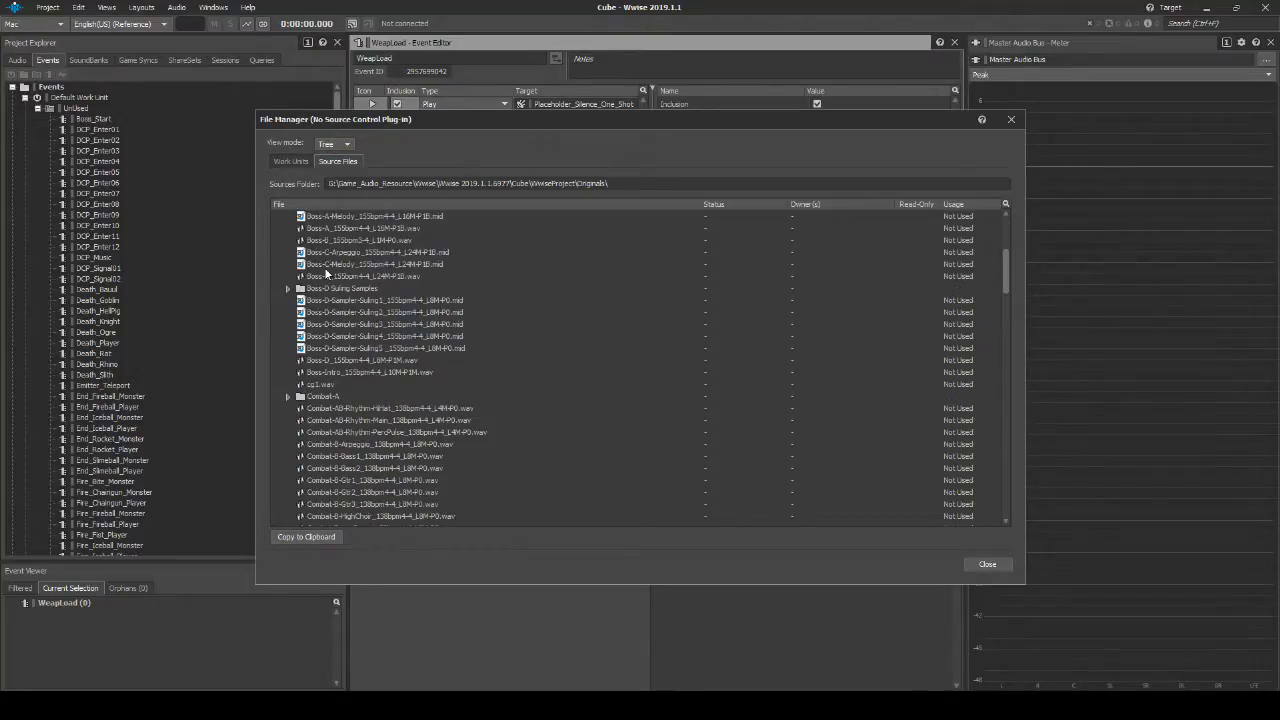
pyautogui.scroll(-15, 324, 267)
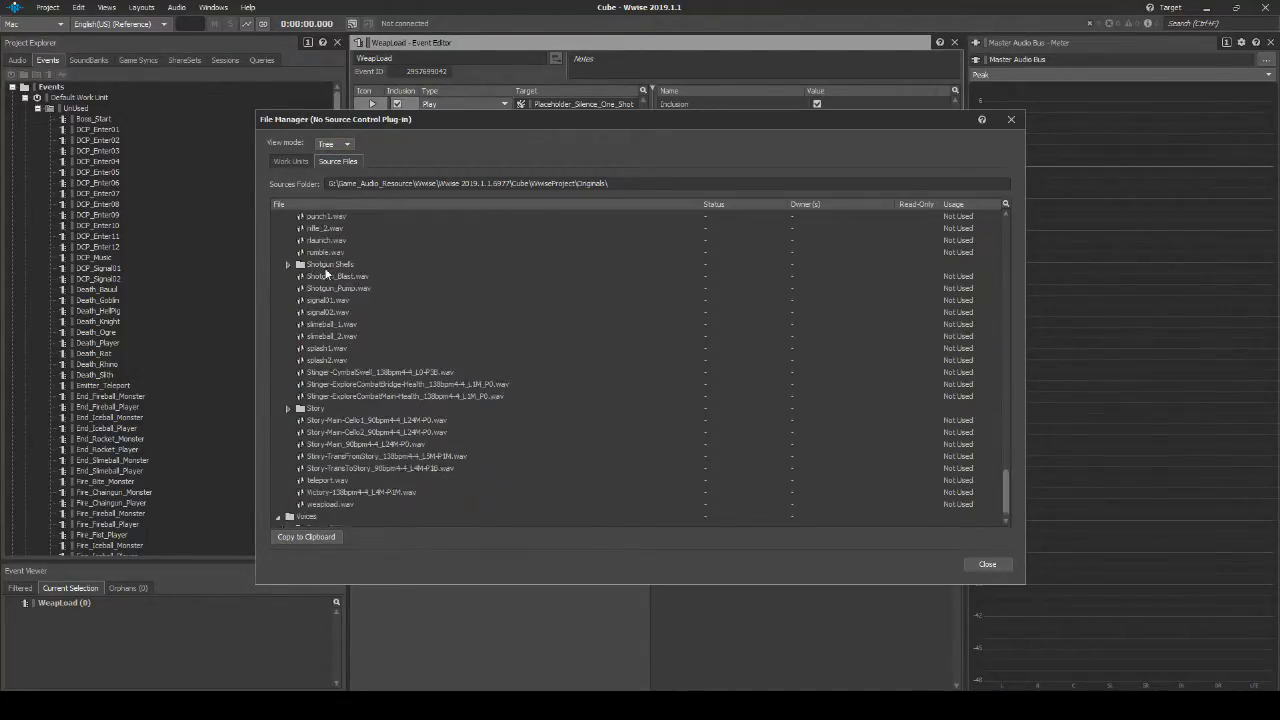
pyautogui.keyDown('shift'); pyautogui.click(340, 492); pyautogui.keyUp('shift')
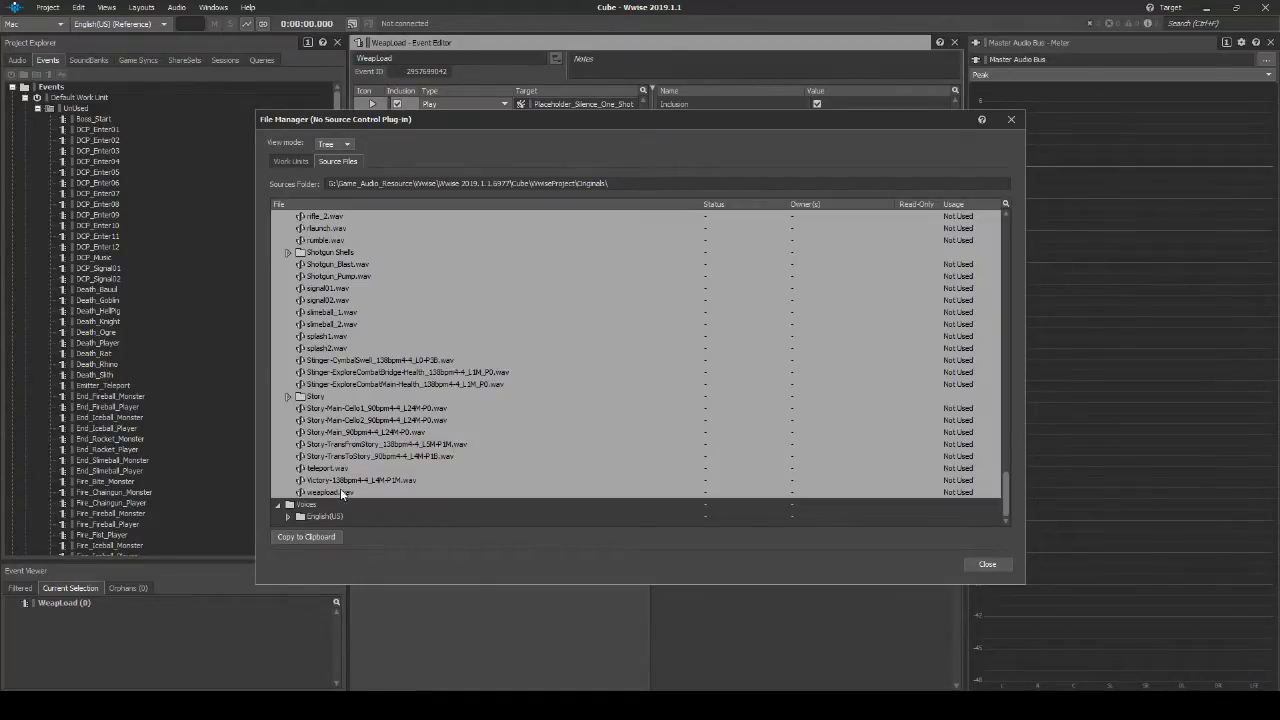
pyautogui.rightClick(330, 440)
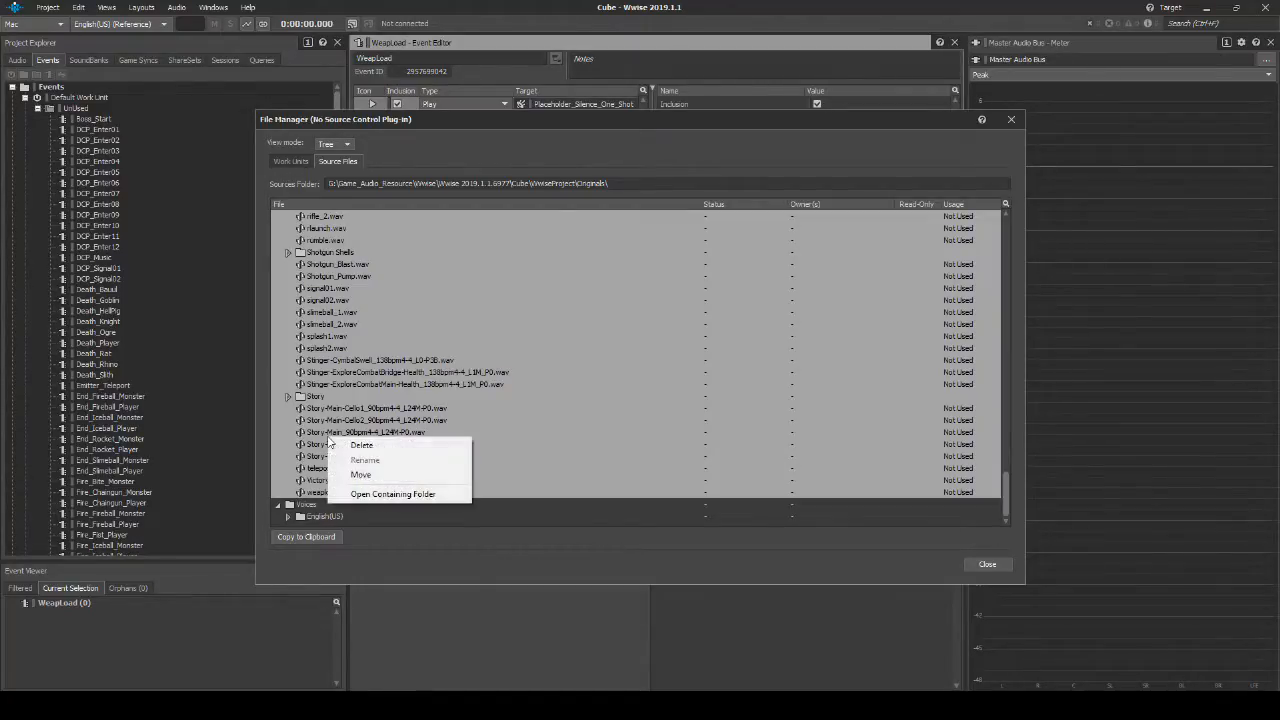
pyautogui.click(360, 446)
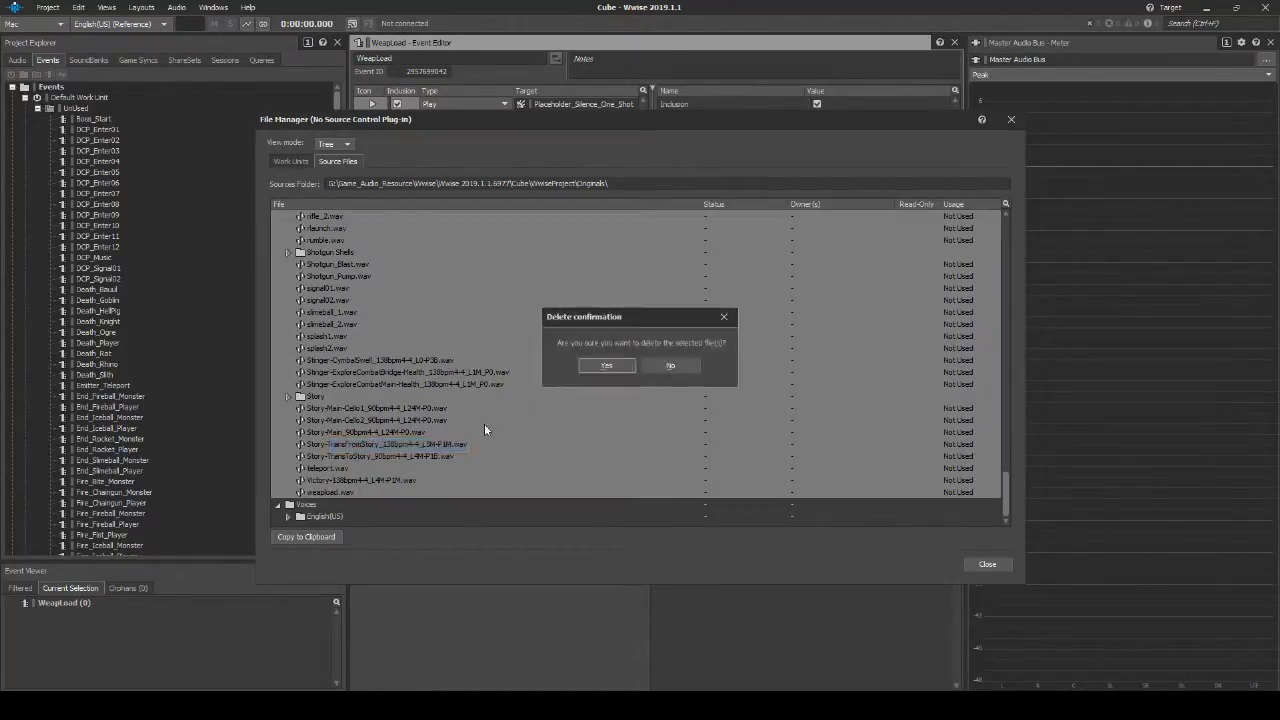
pyautogui.click(602, 366)
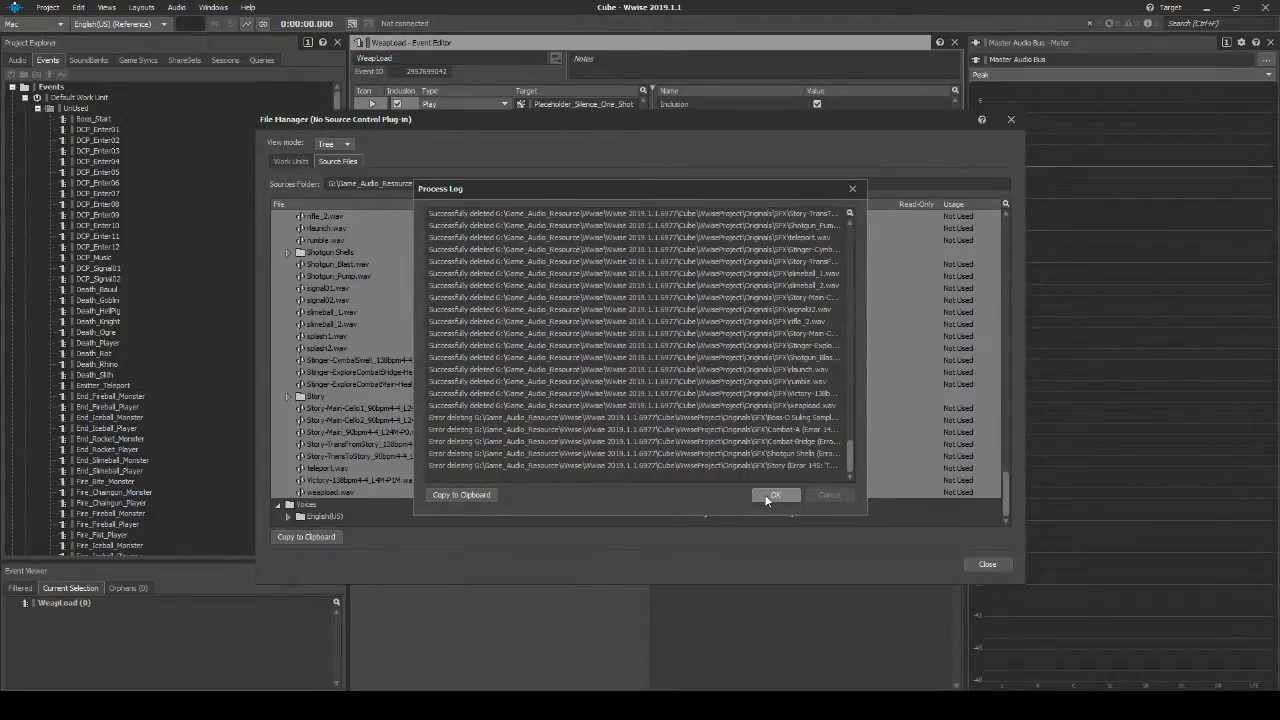
pyautogui.click(772, 494)
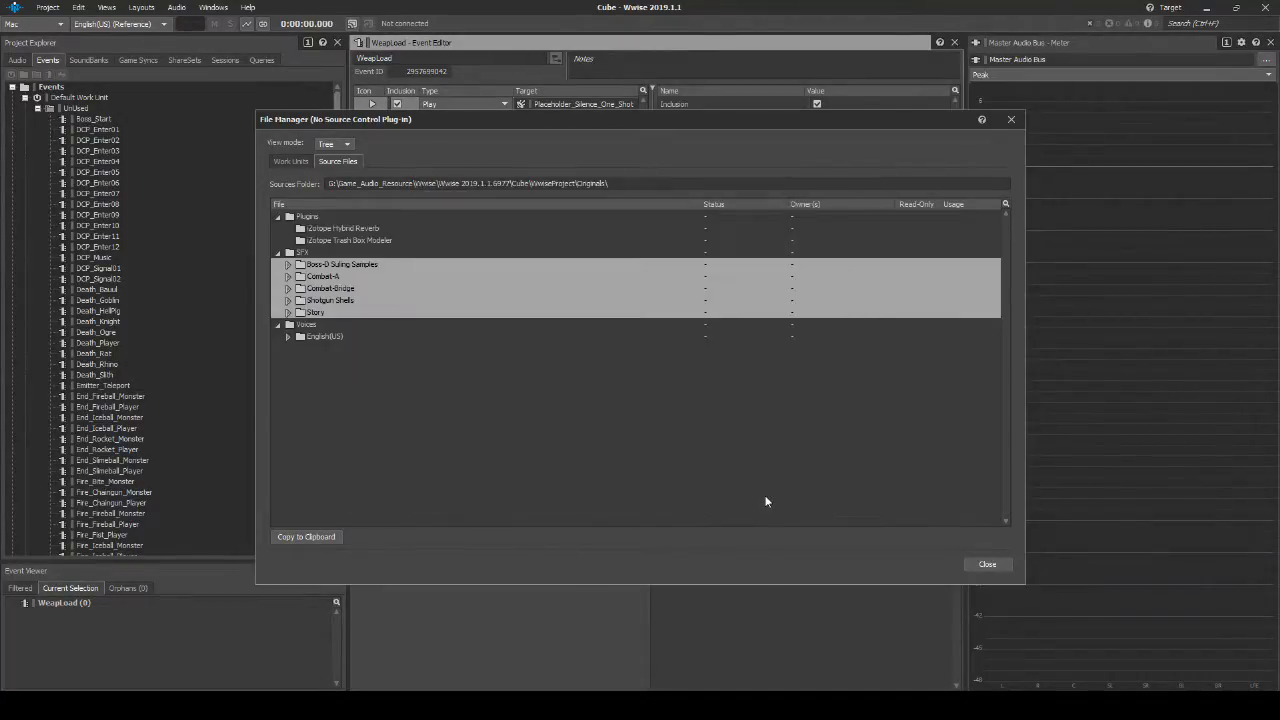
# - Try to delete the Boss-D Suling Samples, Combat-A, Combat-Bridge, Shotgun Shells and Story folders within the File Manager
pyautogui.rightClick(313, 278)
pyautogui.click(340, 284)
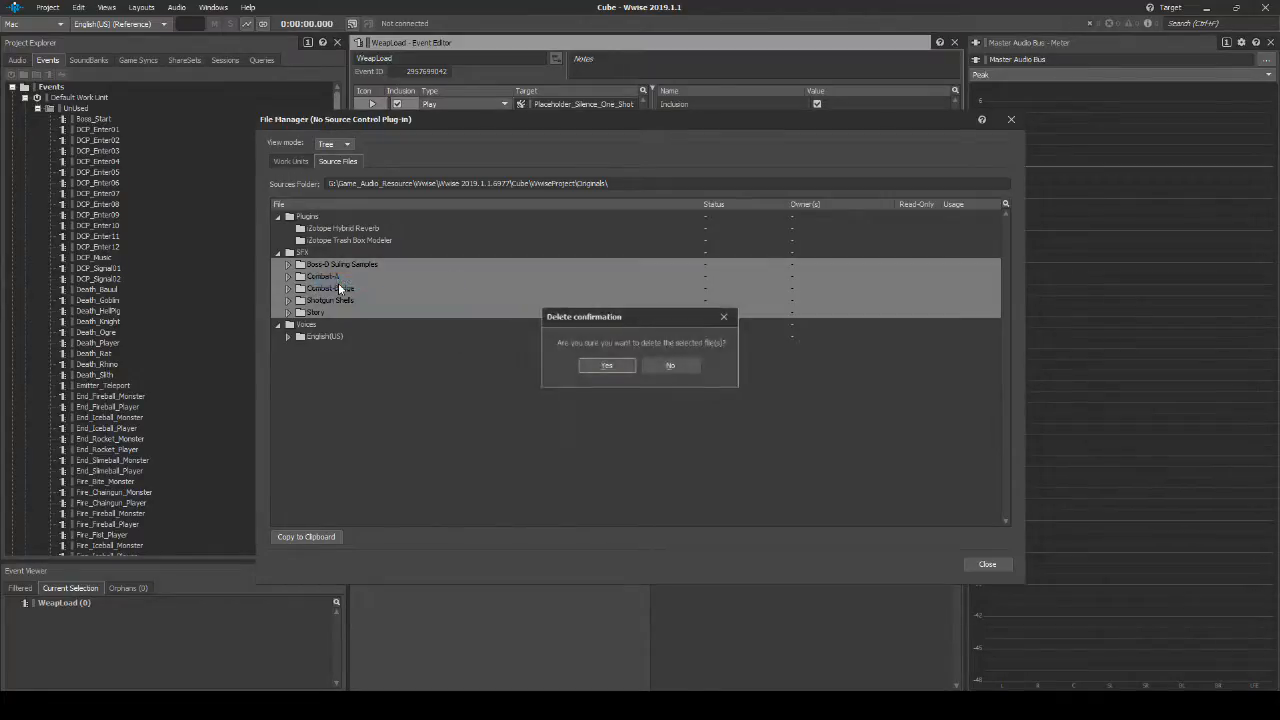
pyautogui.click(593, 363)
pyautogui.click(754, 496)
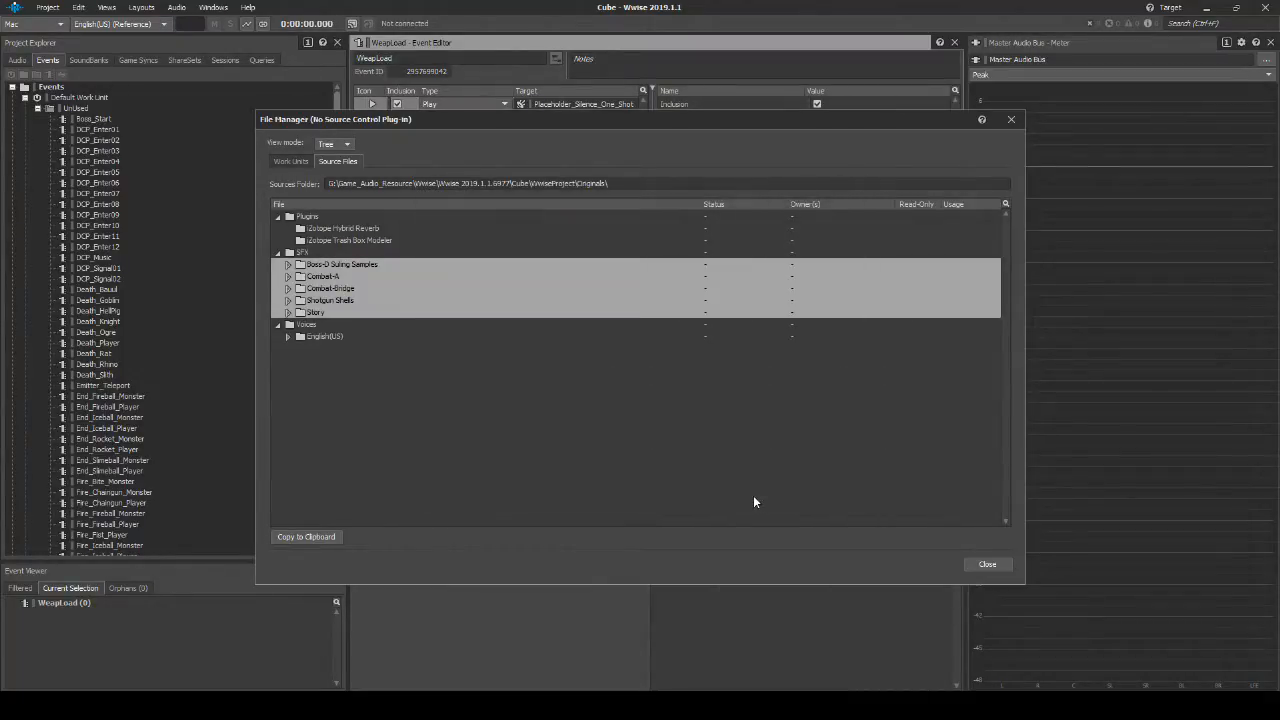
# - Open the SFX originals folder in File Explorer and delete everything inside it
pyautogui.click(318, 251)
pyautogui.rightClick(318, 251)
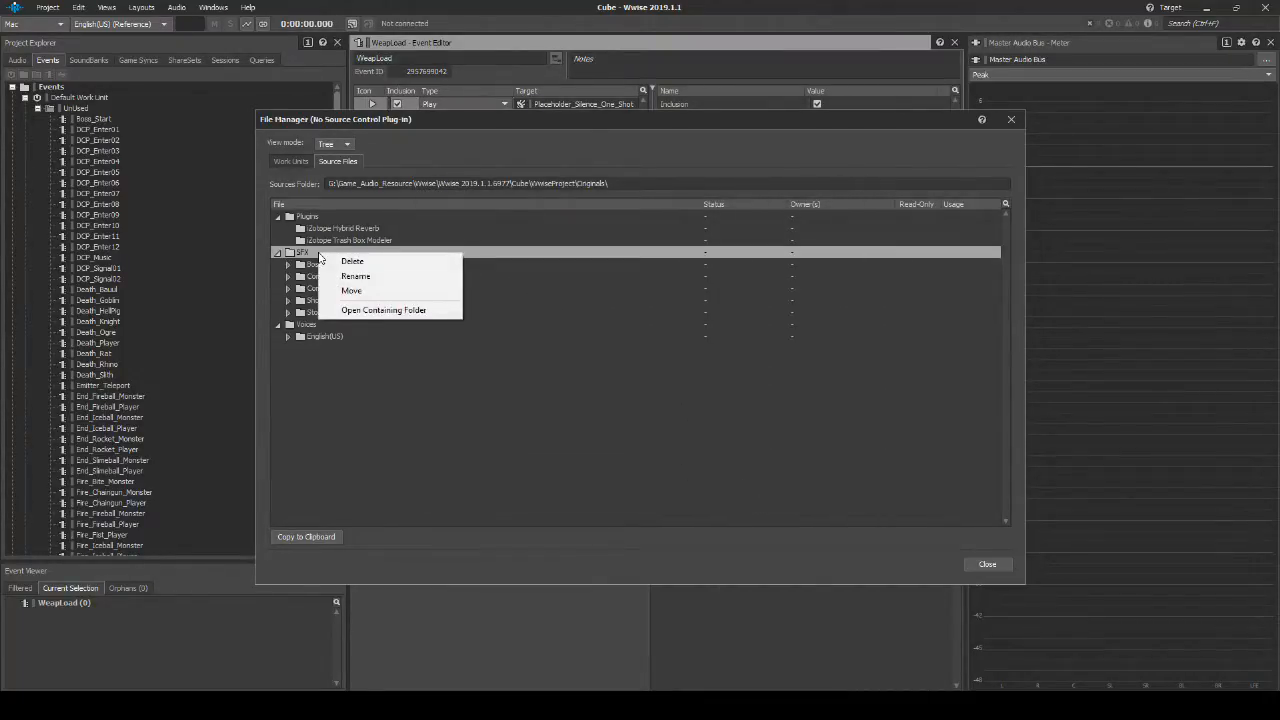
pyautogui.click(385, 310)
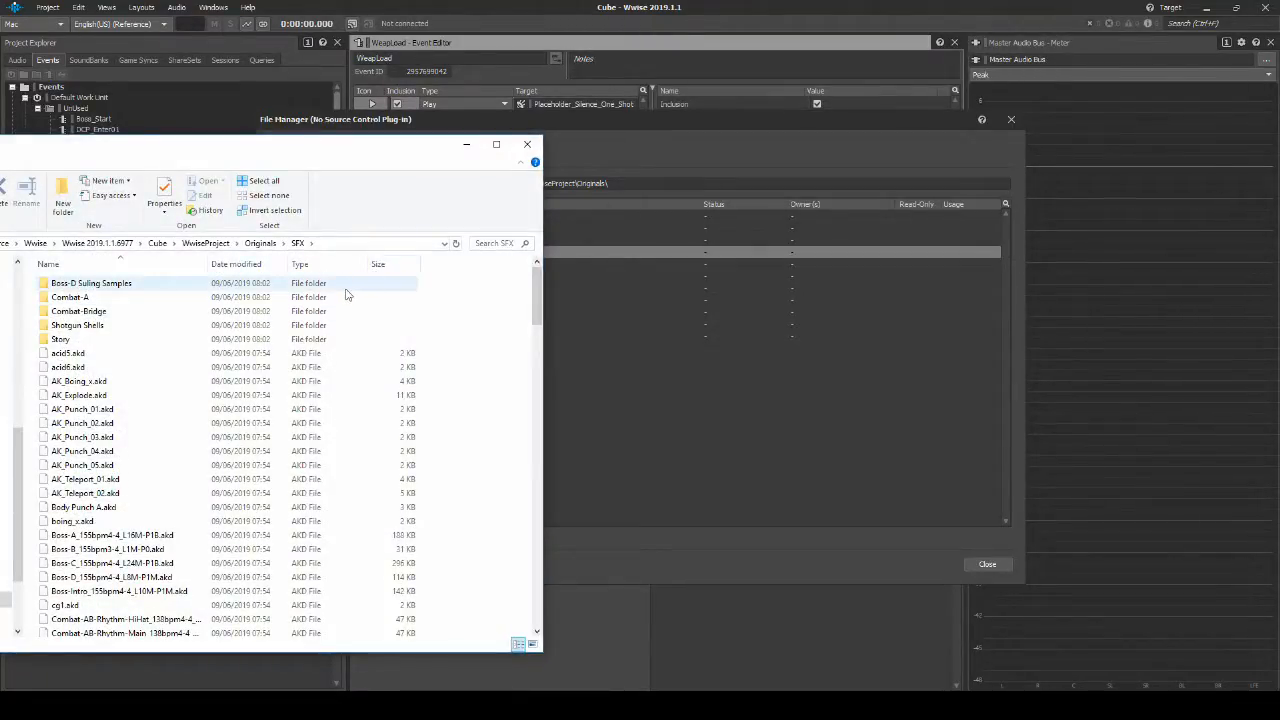
pyautogui.hotkey('ctrl', 'a')
pyautogui.rightClick(124, 288)
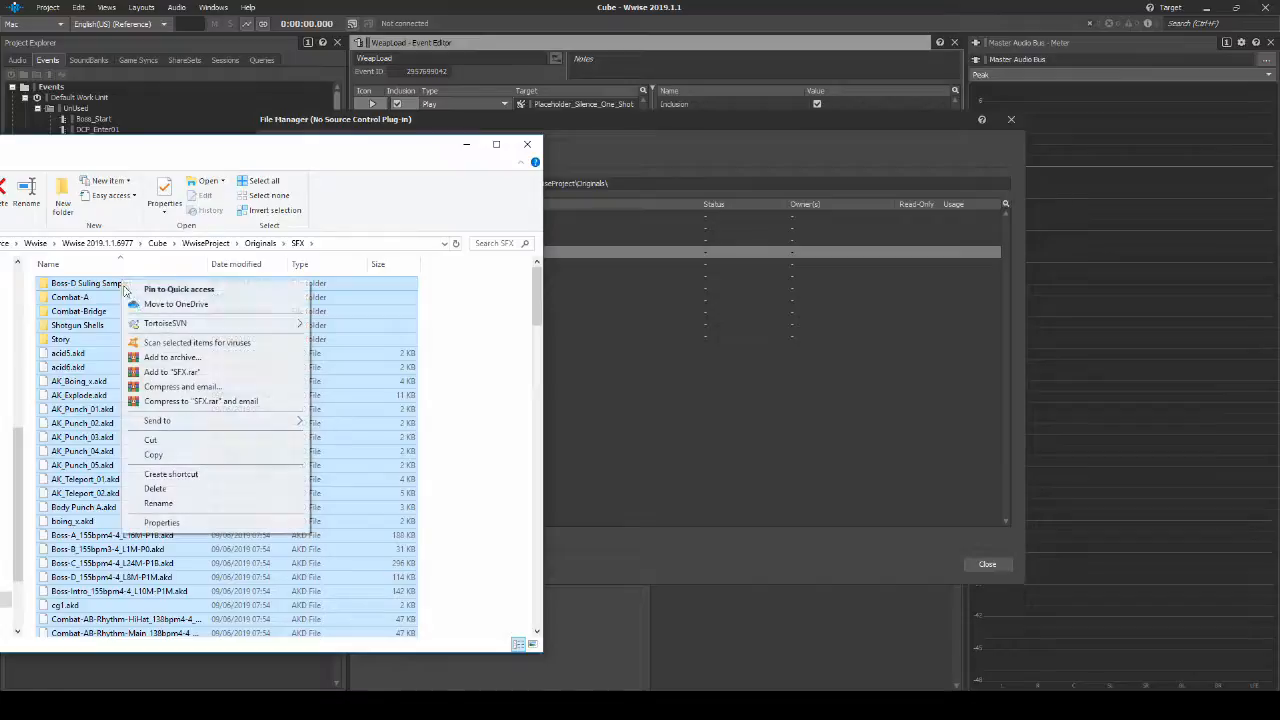
pyautogui.click(199, 489)
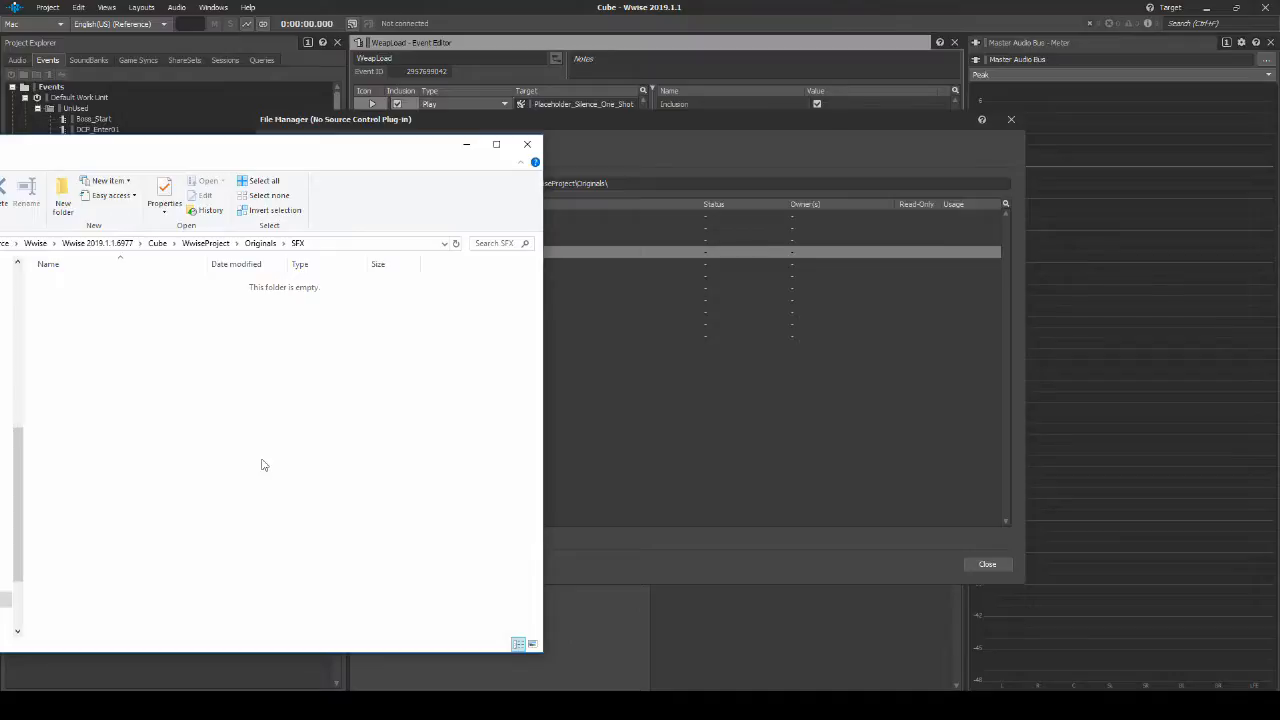
# - Close File Explorer and delete enter01.wav to enter12.wav from the English(US) voices folder in the File Manager
pyautogui.click(528, 146)
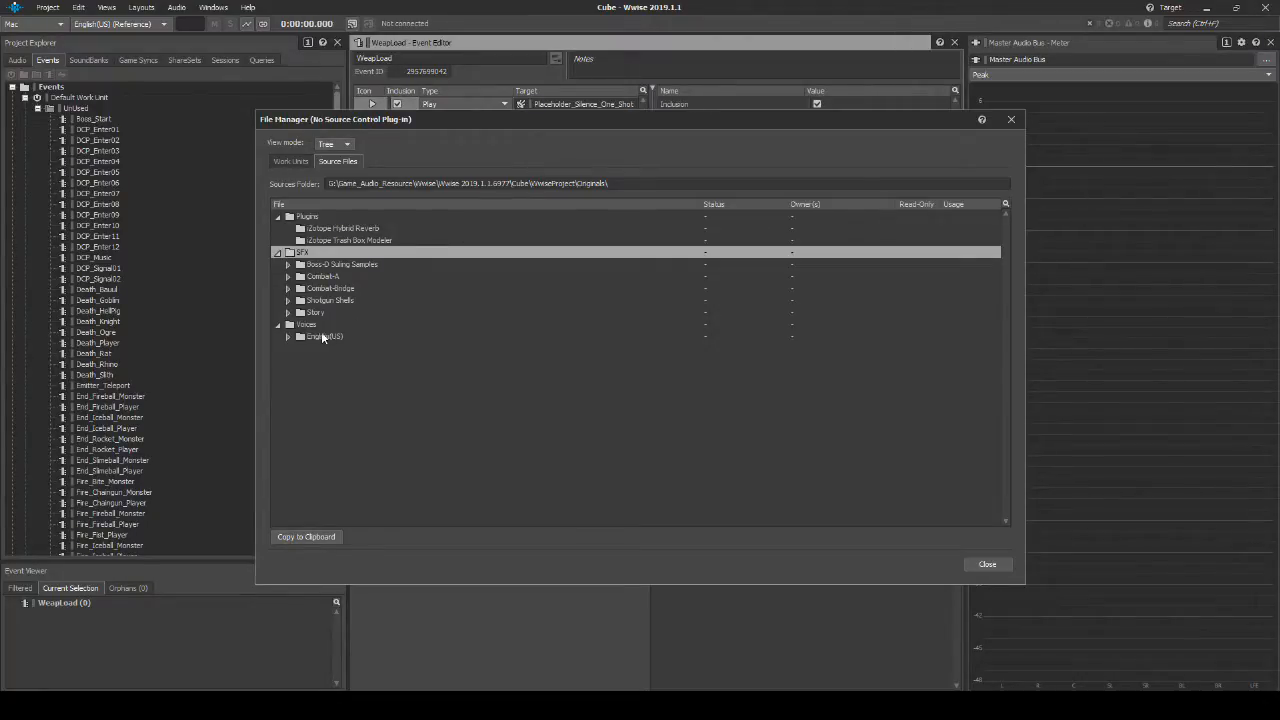
pyautogui.click(288, 336)
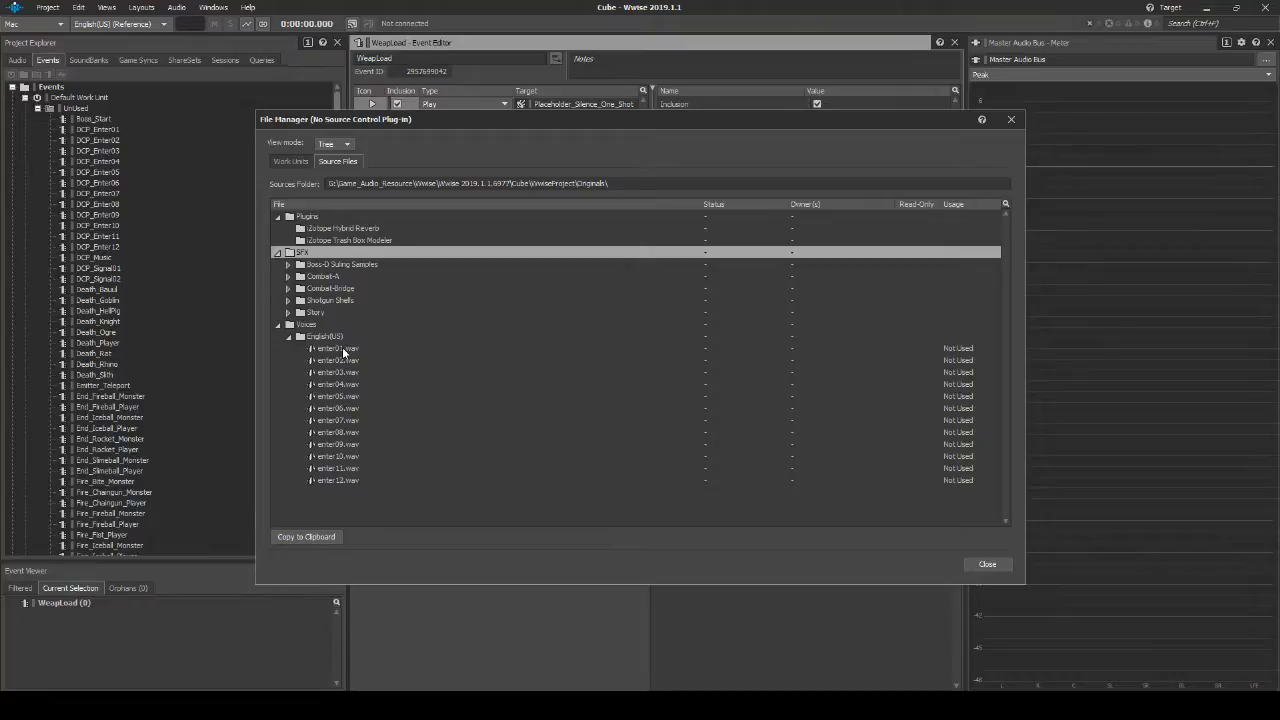
pyautogui.click(342, 347)
pyautogui.keyDown('shift'); pyautogui.click(345, 480); pyautogui.keyUp('shift')
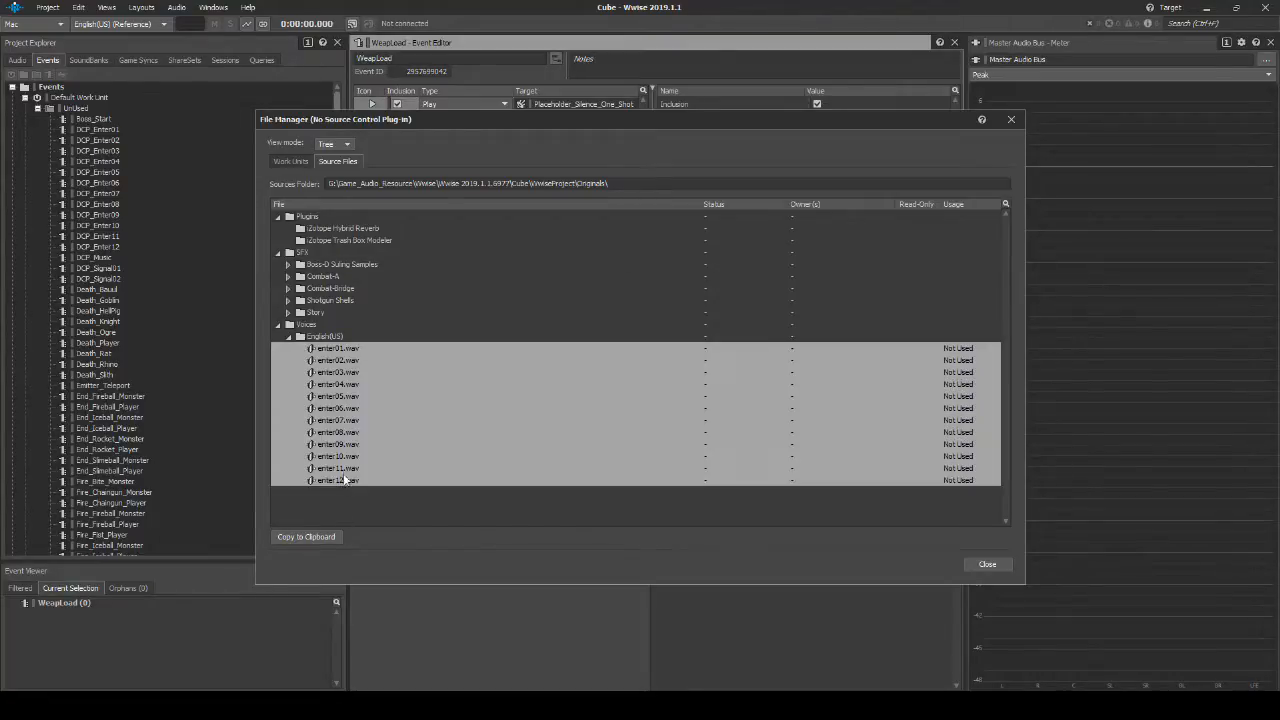
pyautogui.rightClick(344, 456)
pyautogui.click(352, 463)
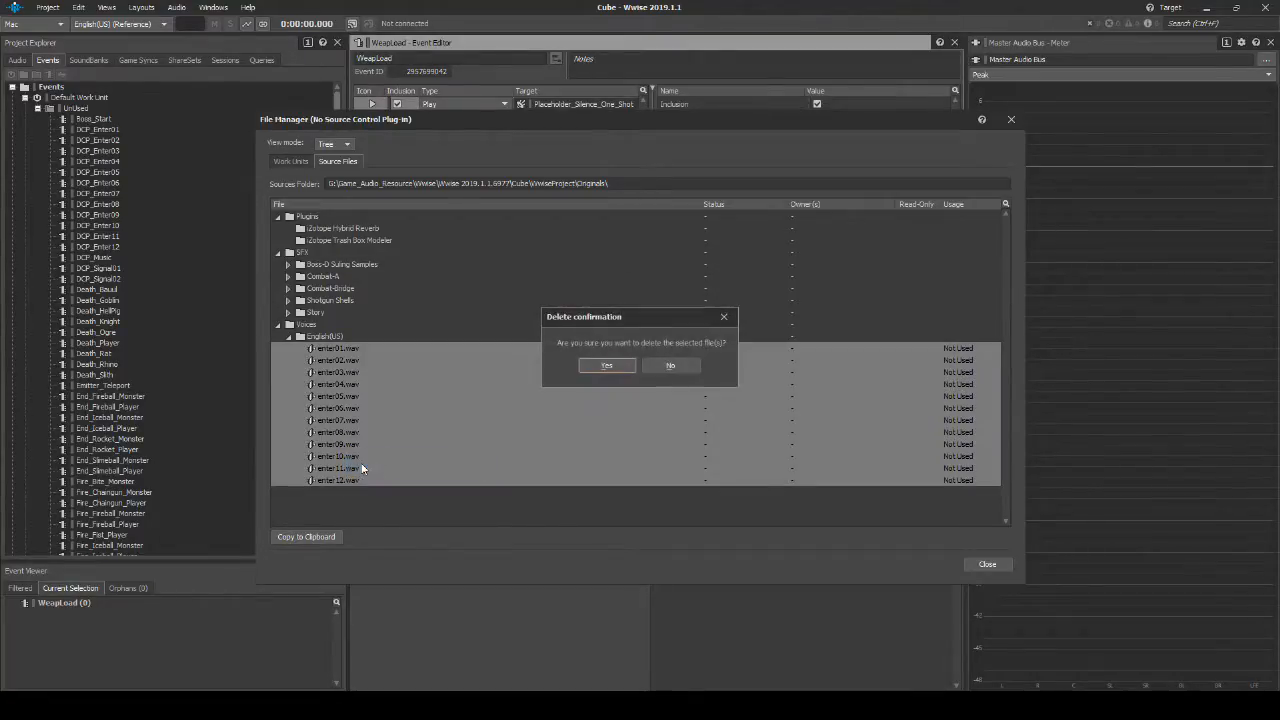
pyautogui.click(607, 366)
pyautogui.click(767, 493)
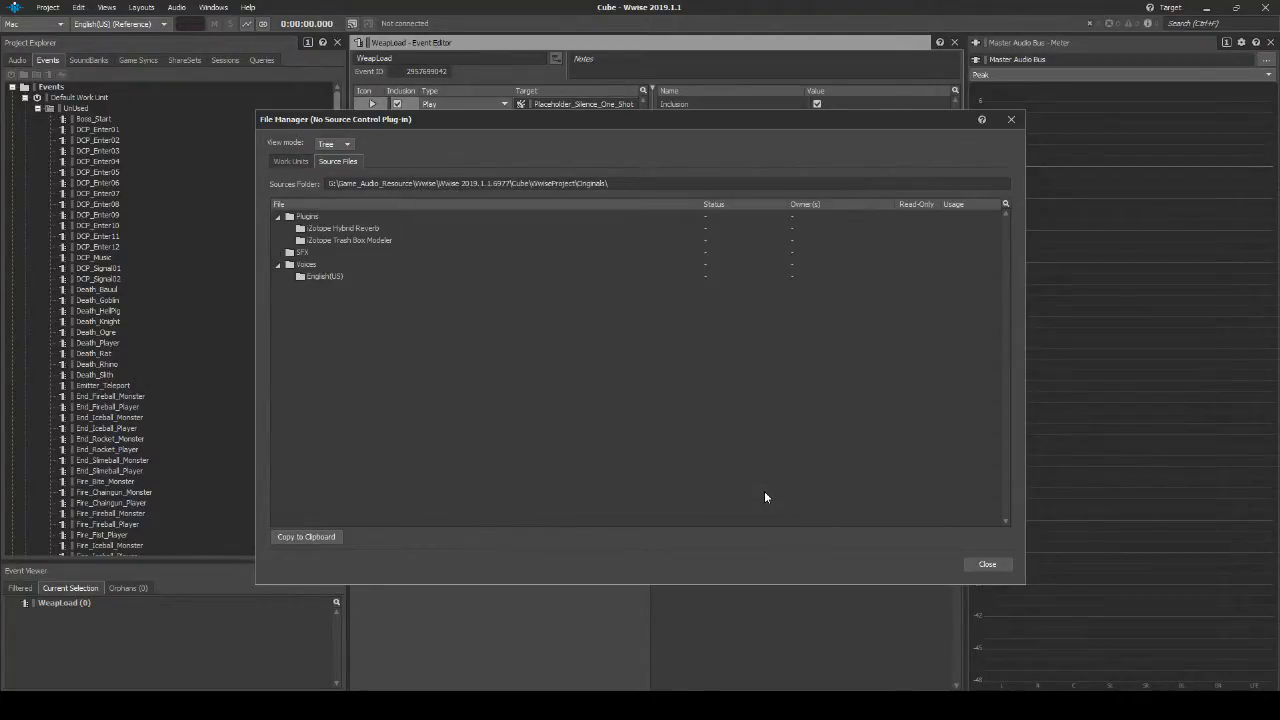
pyautogui.click(986, 565)
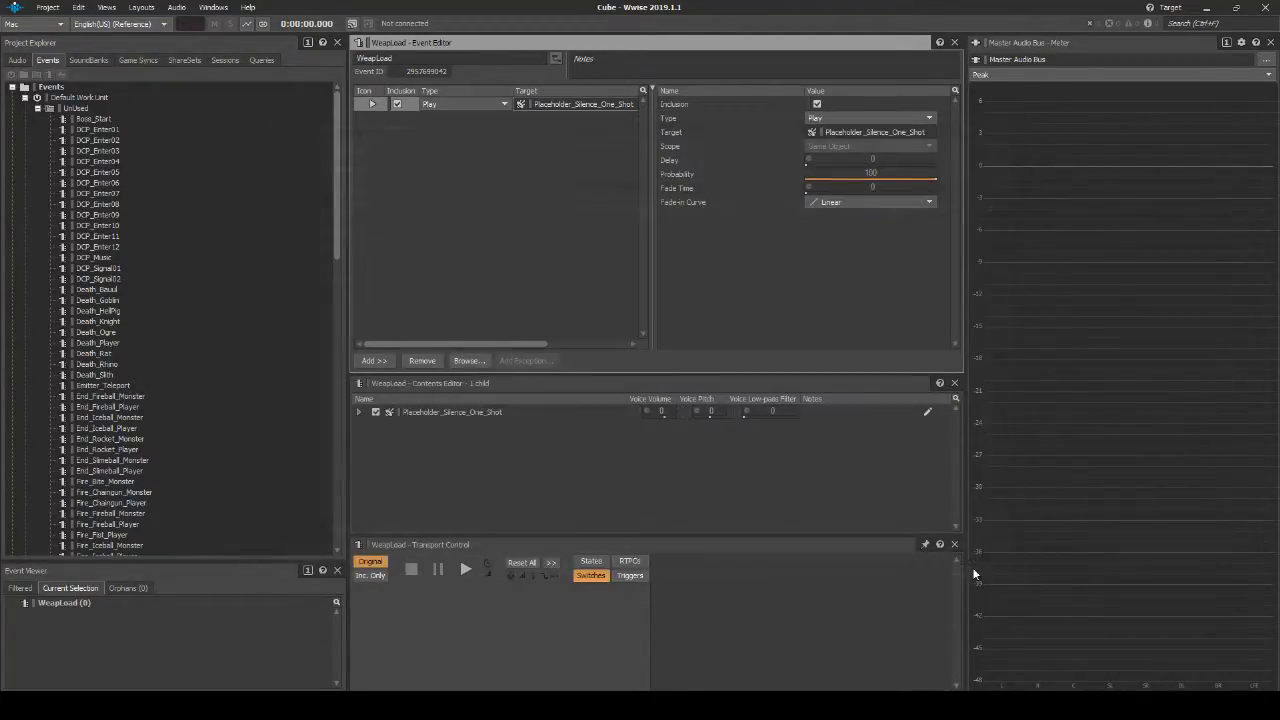
# - Recheck the source files list in the File Manager for leftover audio files, and save the project
pyautogui.click(50, 8)
pyautogui.click(80, 100)
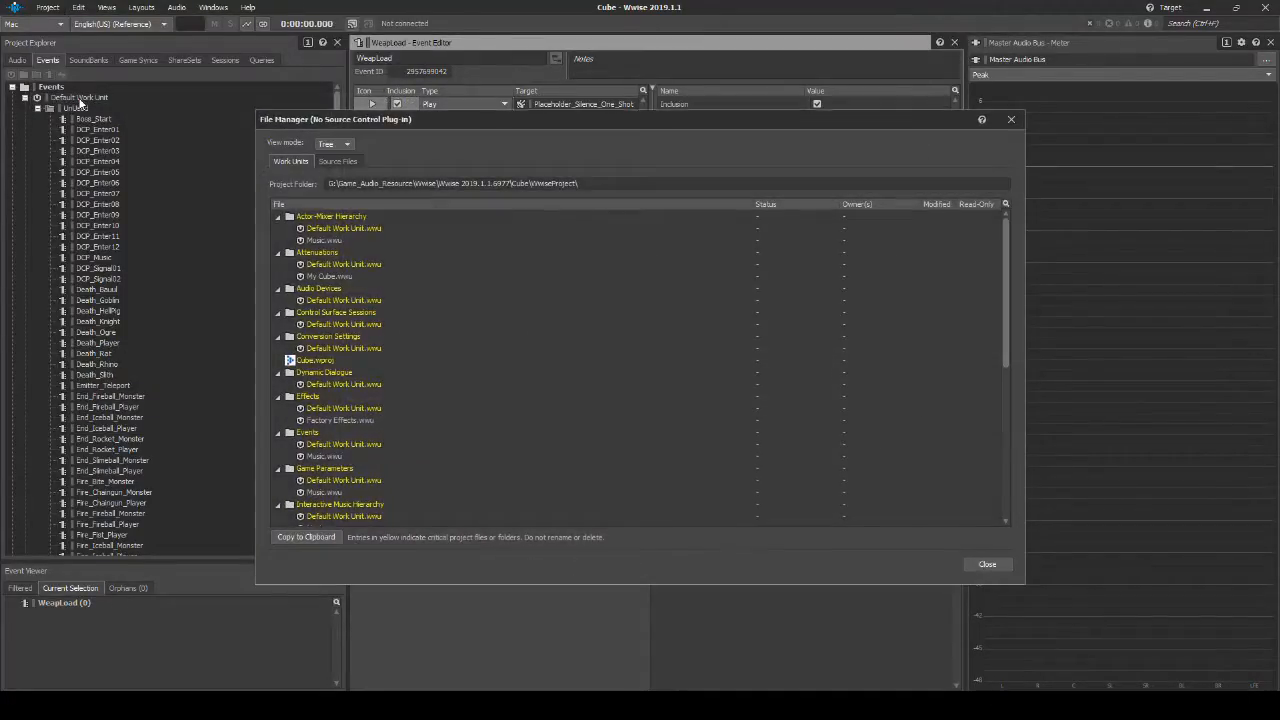
pyautogui.click(336, 162)
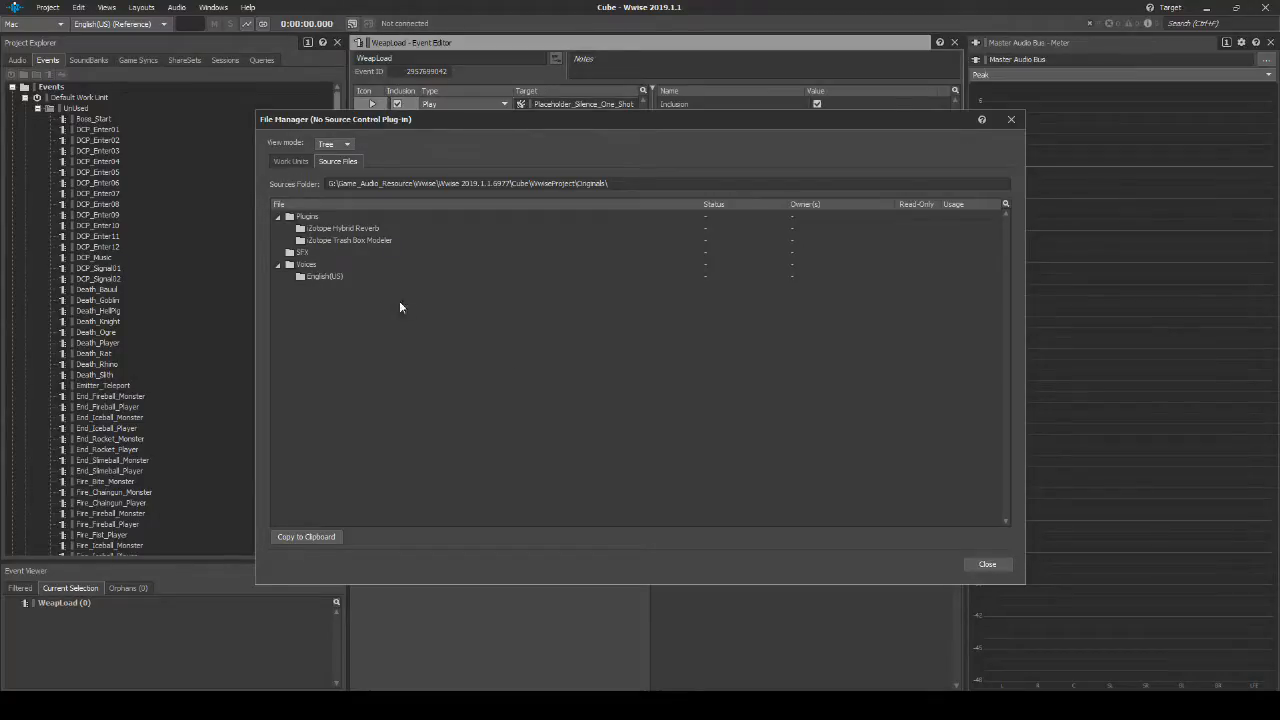
pyautogui.click(988, 565)
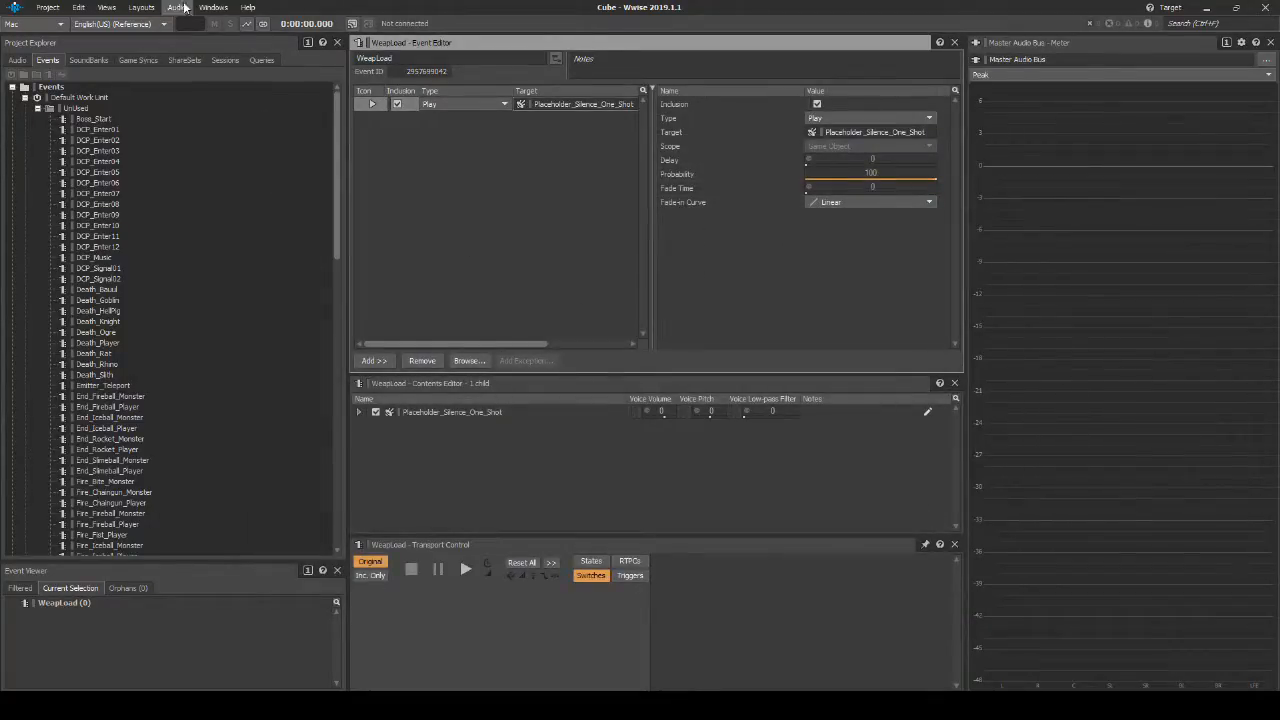
pyautogui.click(56, 10)
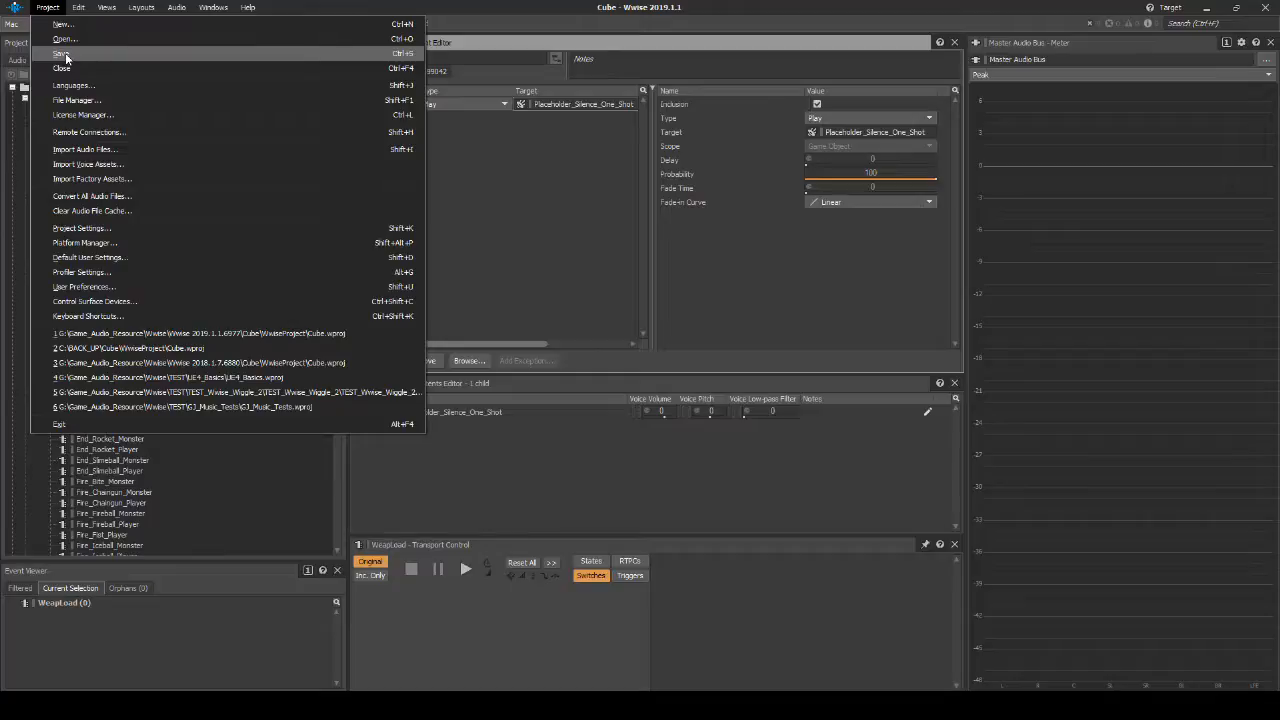
pyautogui.click(65, 54)
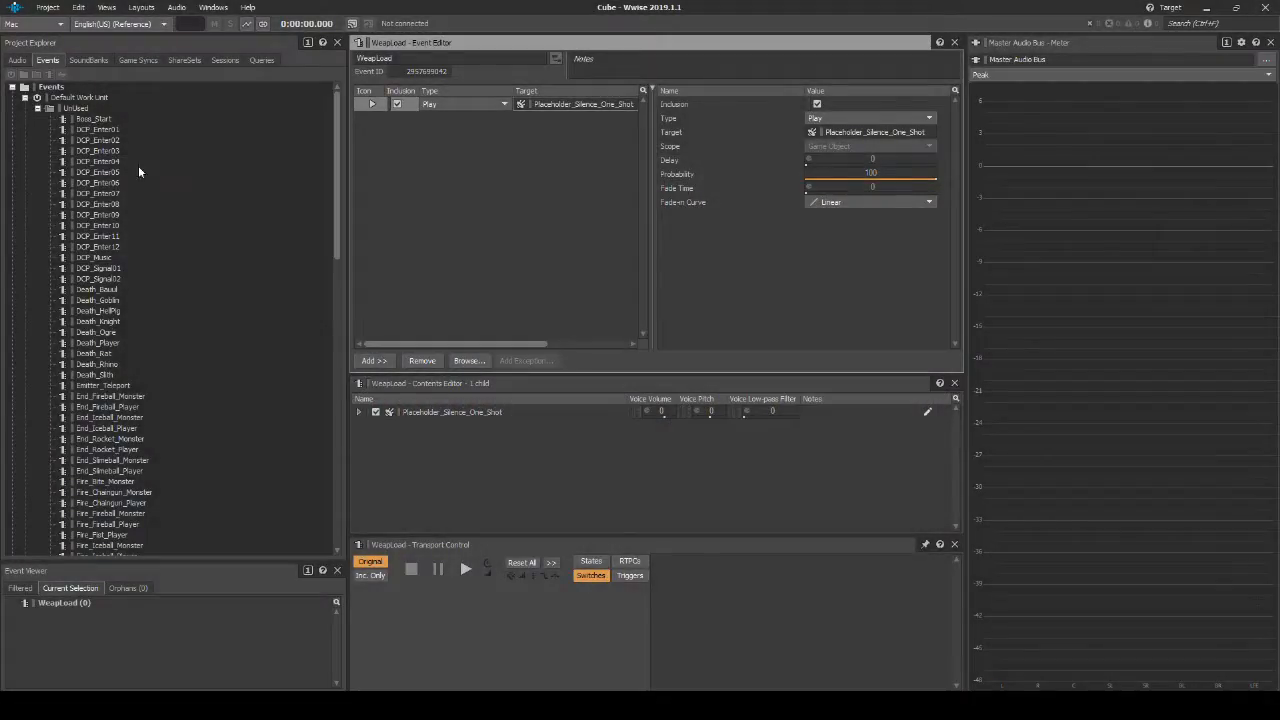
# - Switch to the SoundBank layout and generate all SoundBanks in the Default Work Unit for Windows and English(US)
pyautogui.click(136, 8)
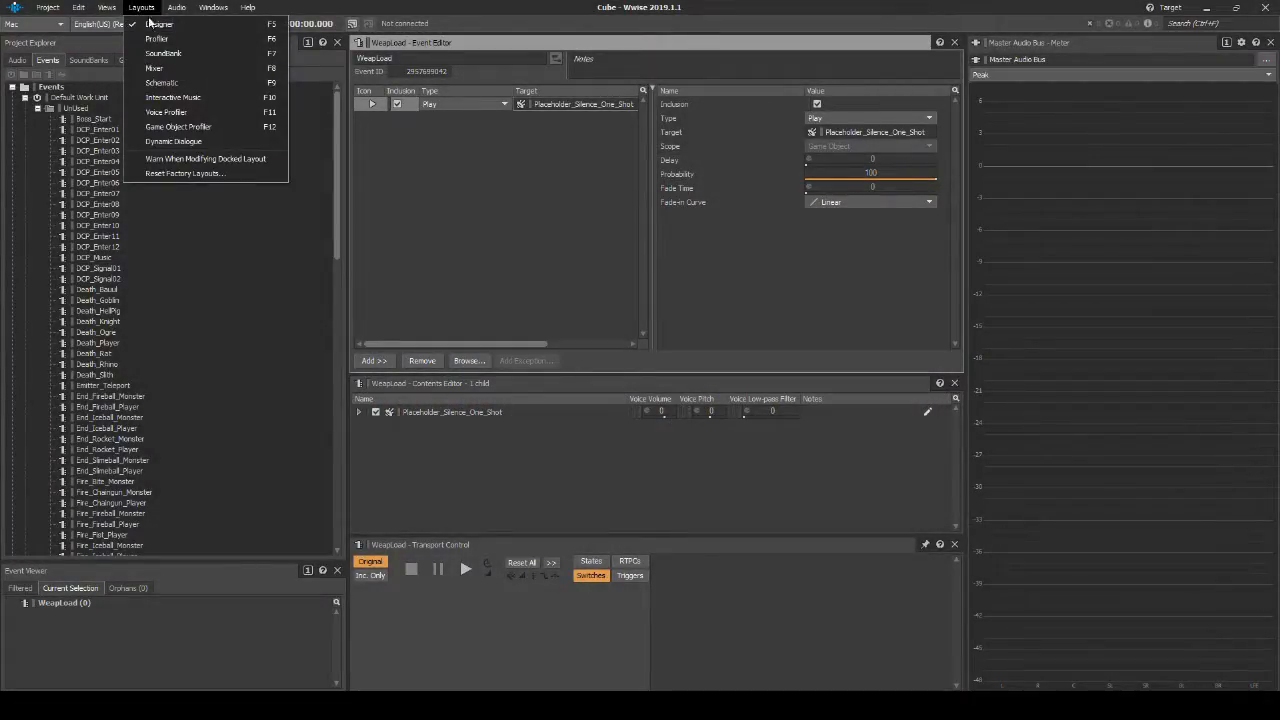
pyautogui.click(174, 54)
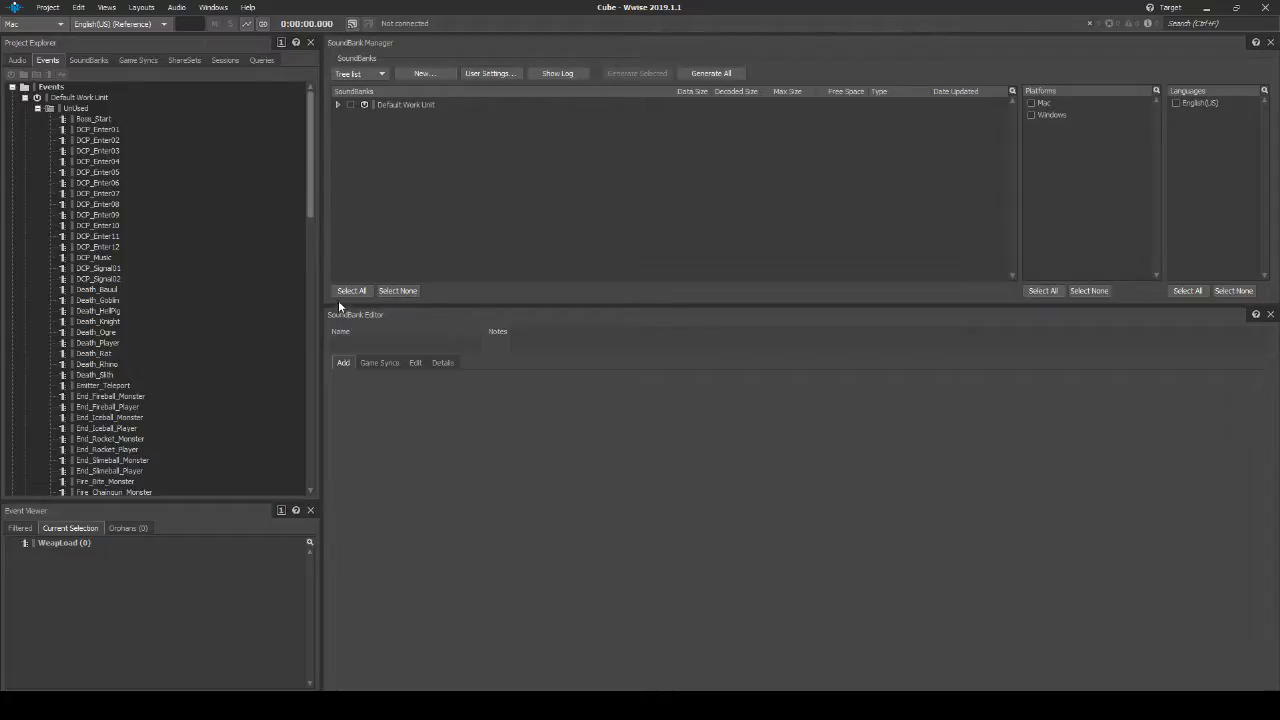
pyautogui.click(340, 106)
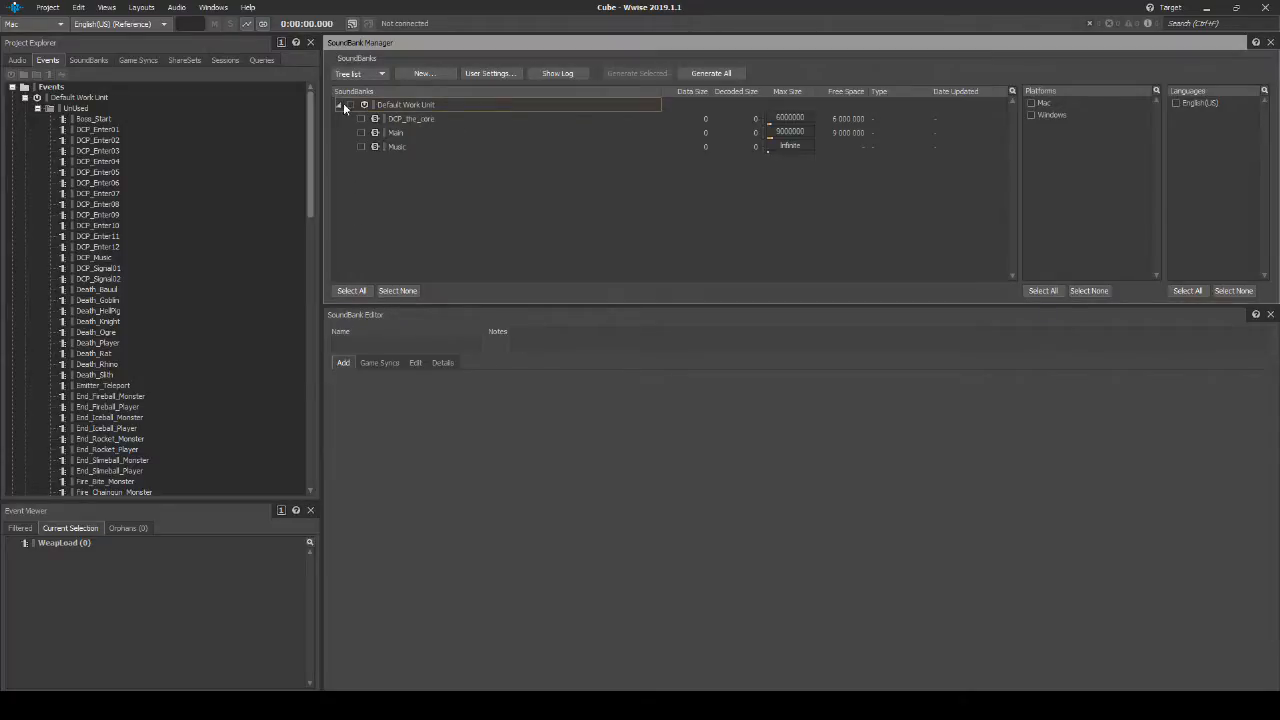
pyautogui.click(350, 105)
pyautogui.click(1031, 116)
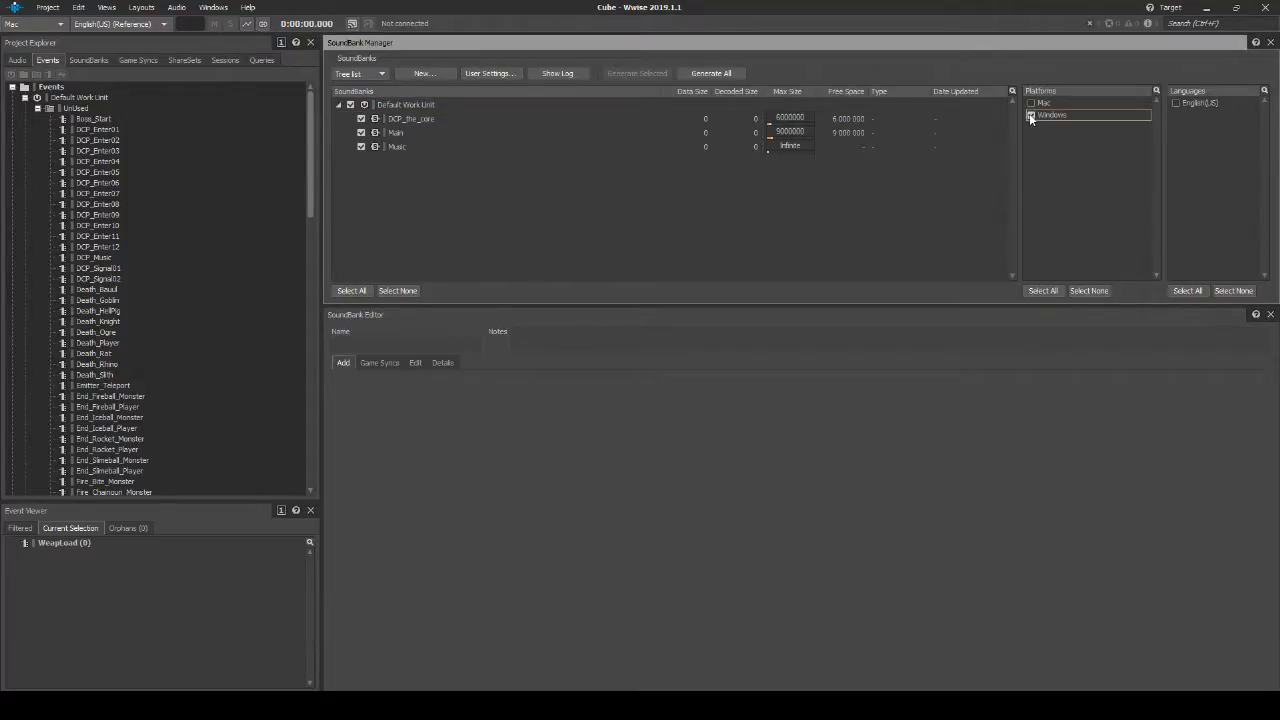
pyautogui.click(1177, 104)
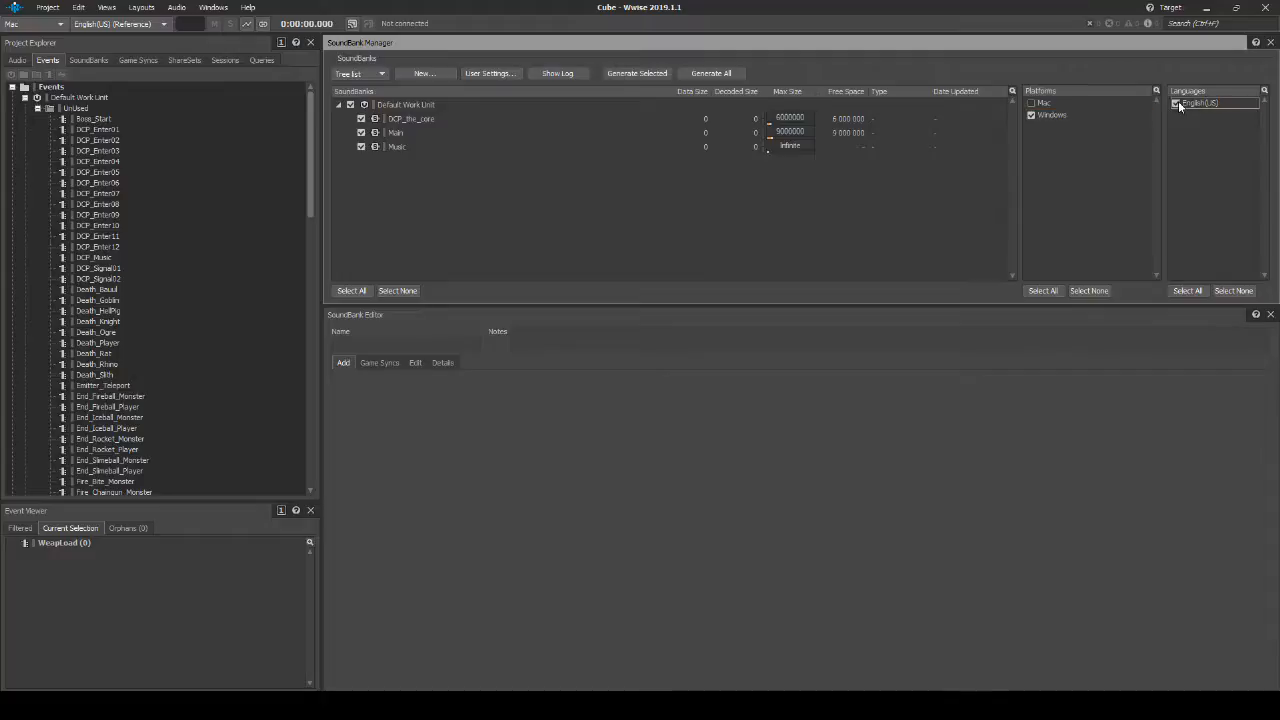
pyautogui.click(643, 78)
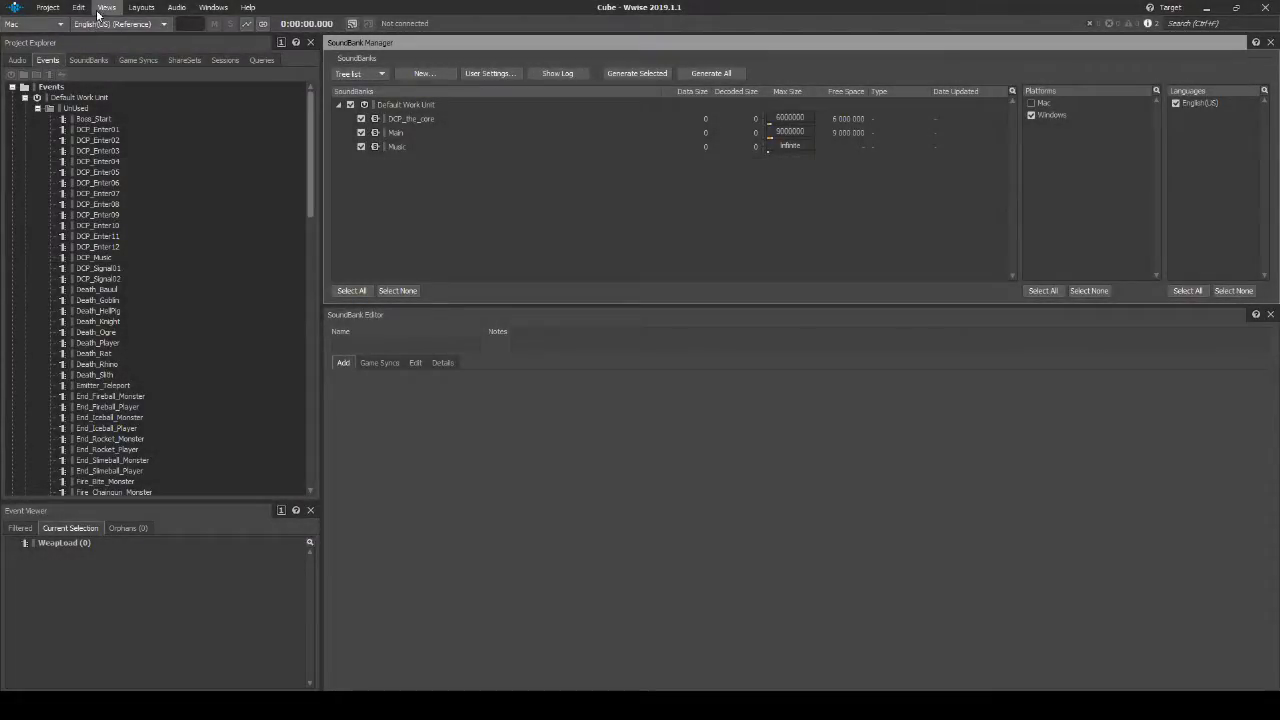
# - Generate an Integrity Report for the Windows platform only, keeping English(US) and all report categories included
pyautogui.click(104, 8)
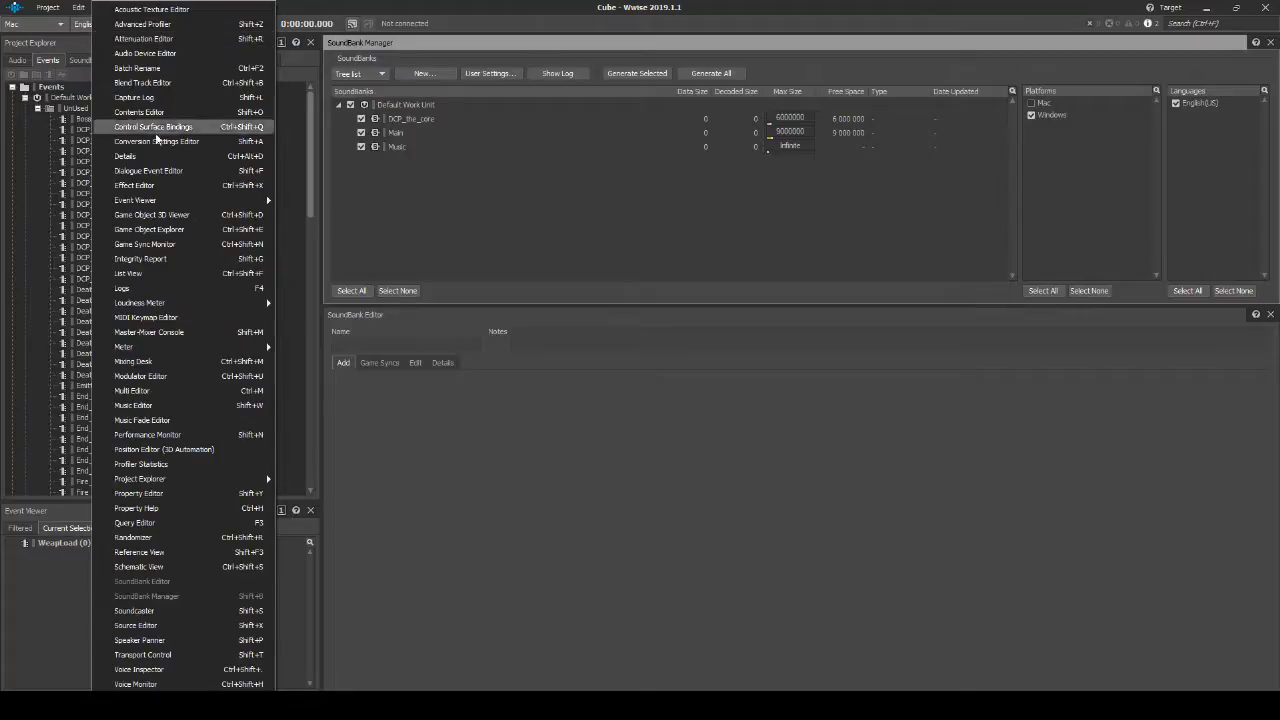
pyautogui.click(150, 258)
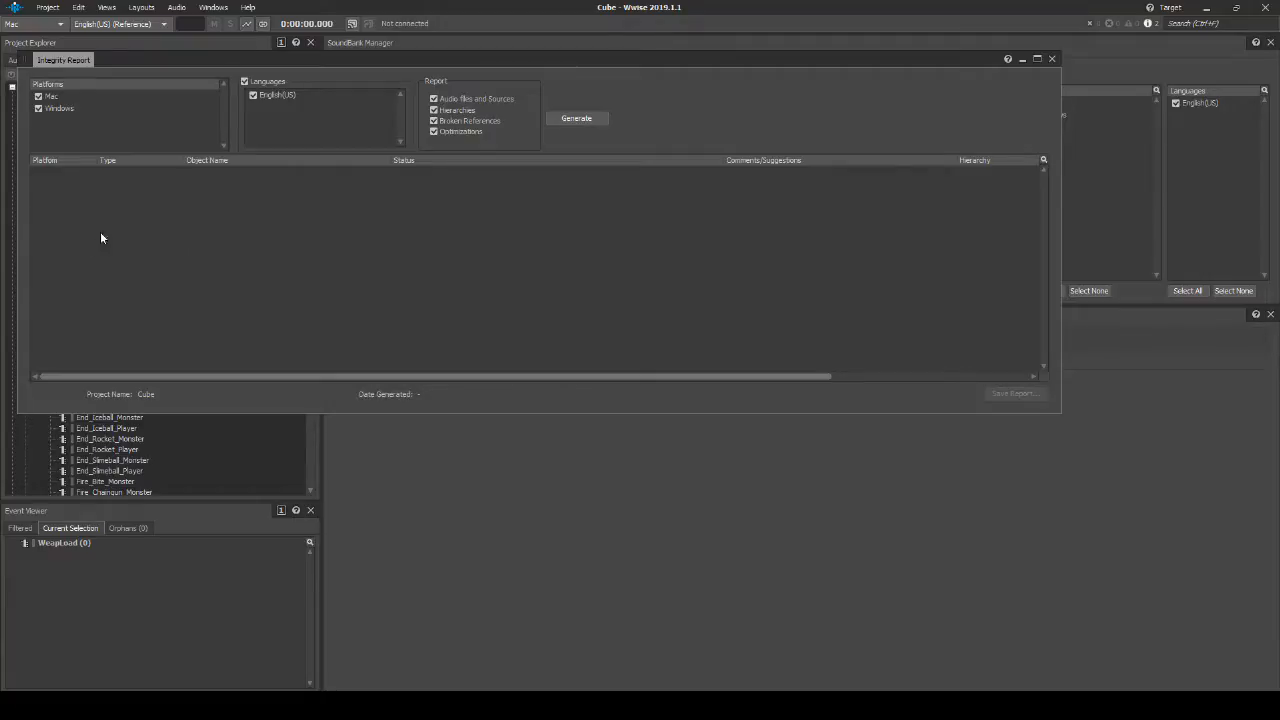
pyautogui.click(39, 97)
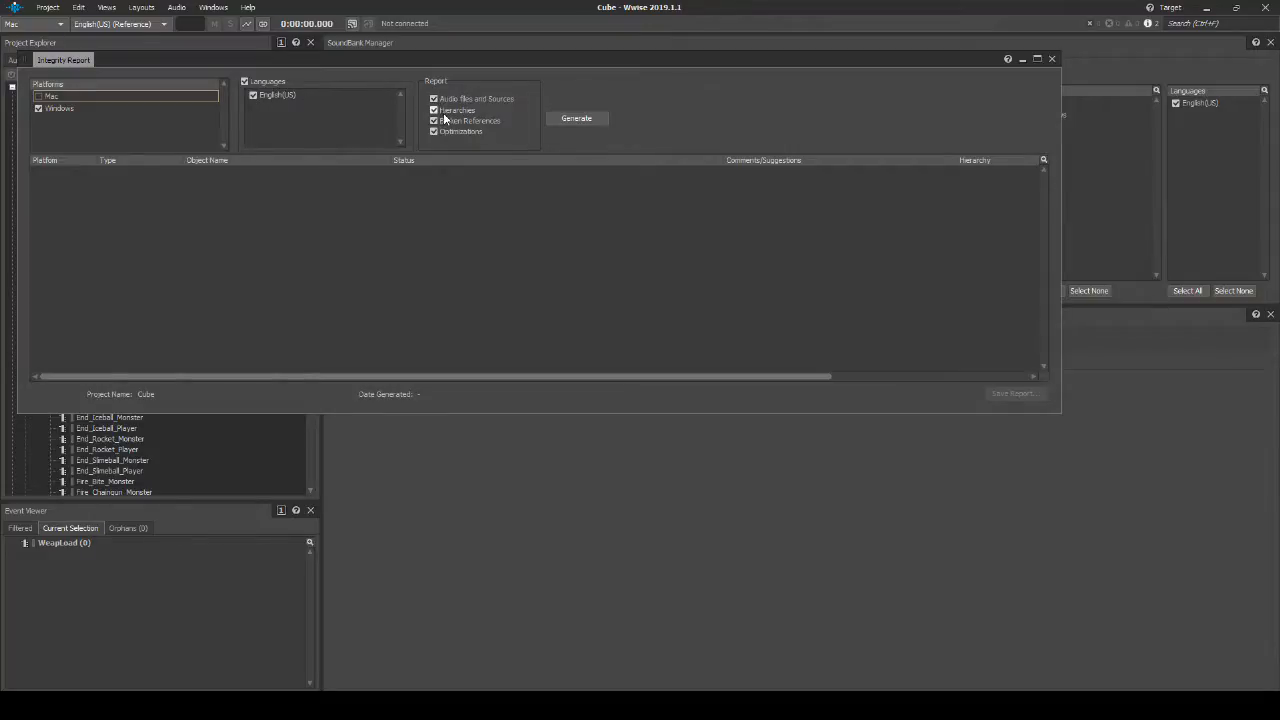
pyautogui.click(567, 119)
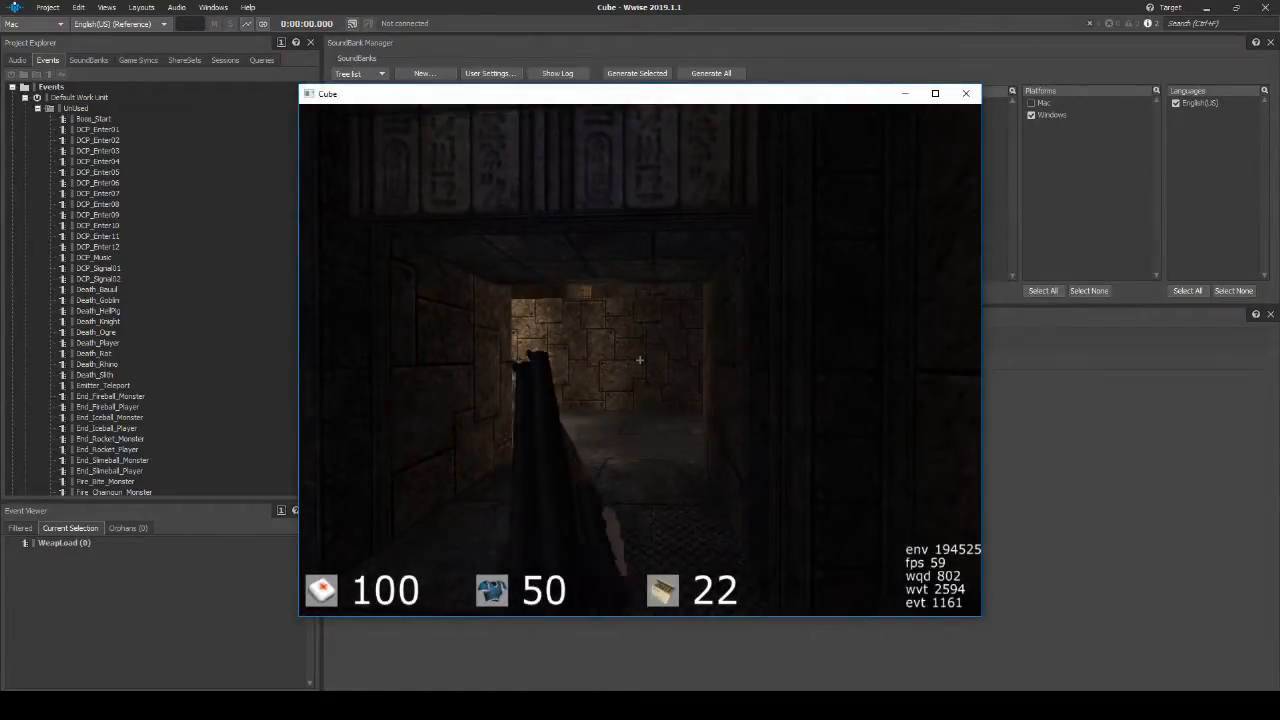
# - Test the running Cube game and examine the Placeholder_Silence_One_Shot entries of the Fire_Shotgun_Player events in the Capture Log
pyautogui.press('space')
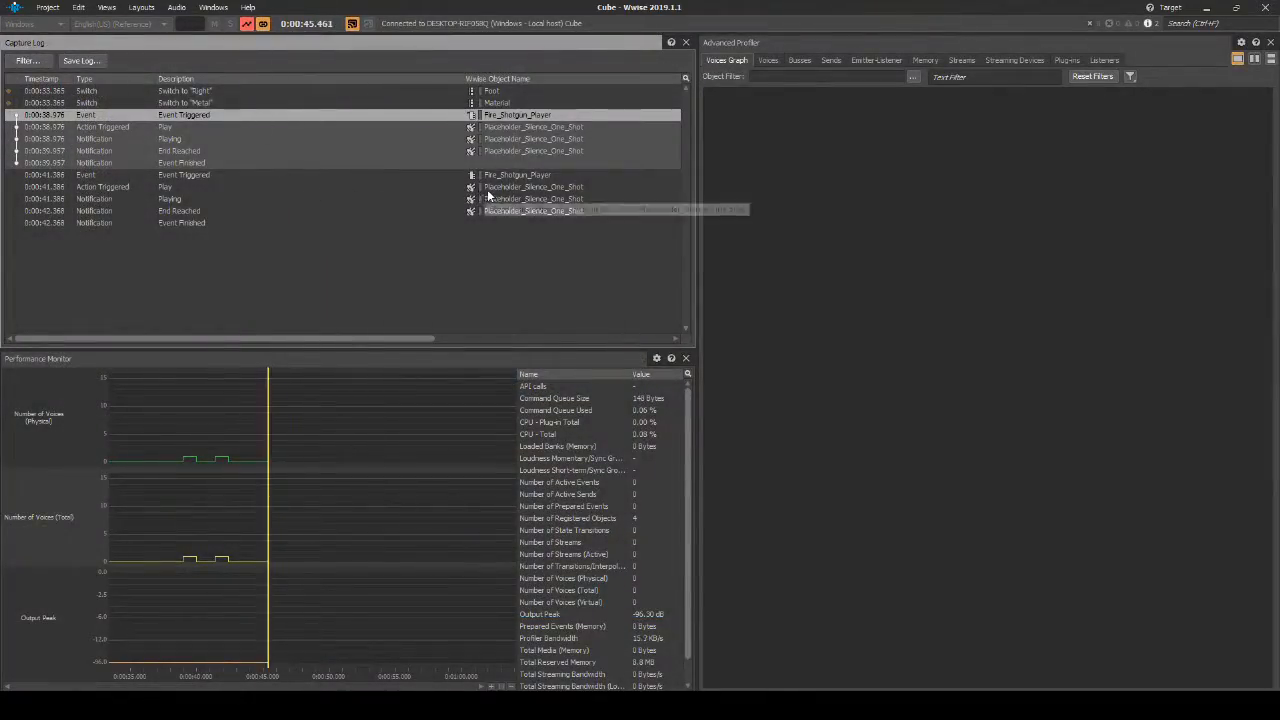
pyautogui.click(492, 190)
pyautogui.click(502, 201)
pyautogui.click(511, 213)
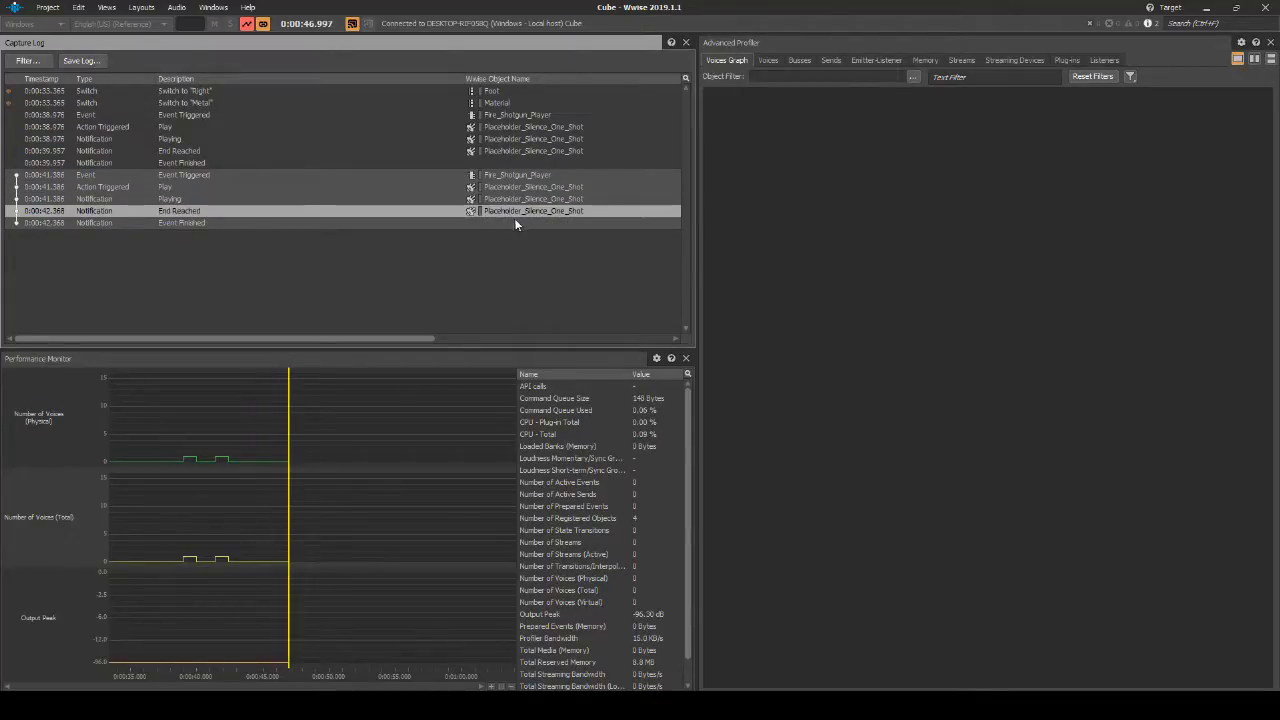
pyautogui.click(536, 152)
pyautogui.click(544, 139)
pyautogui.click(547, 128)
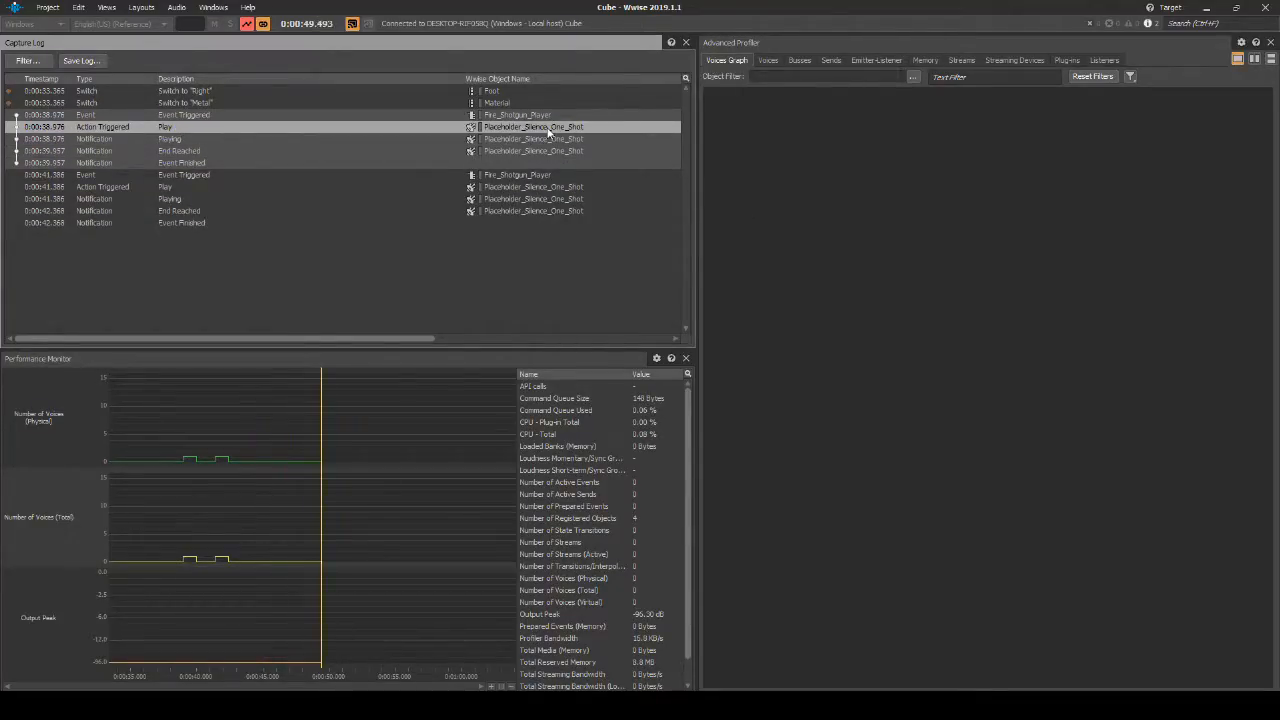